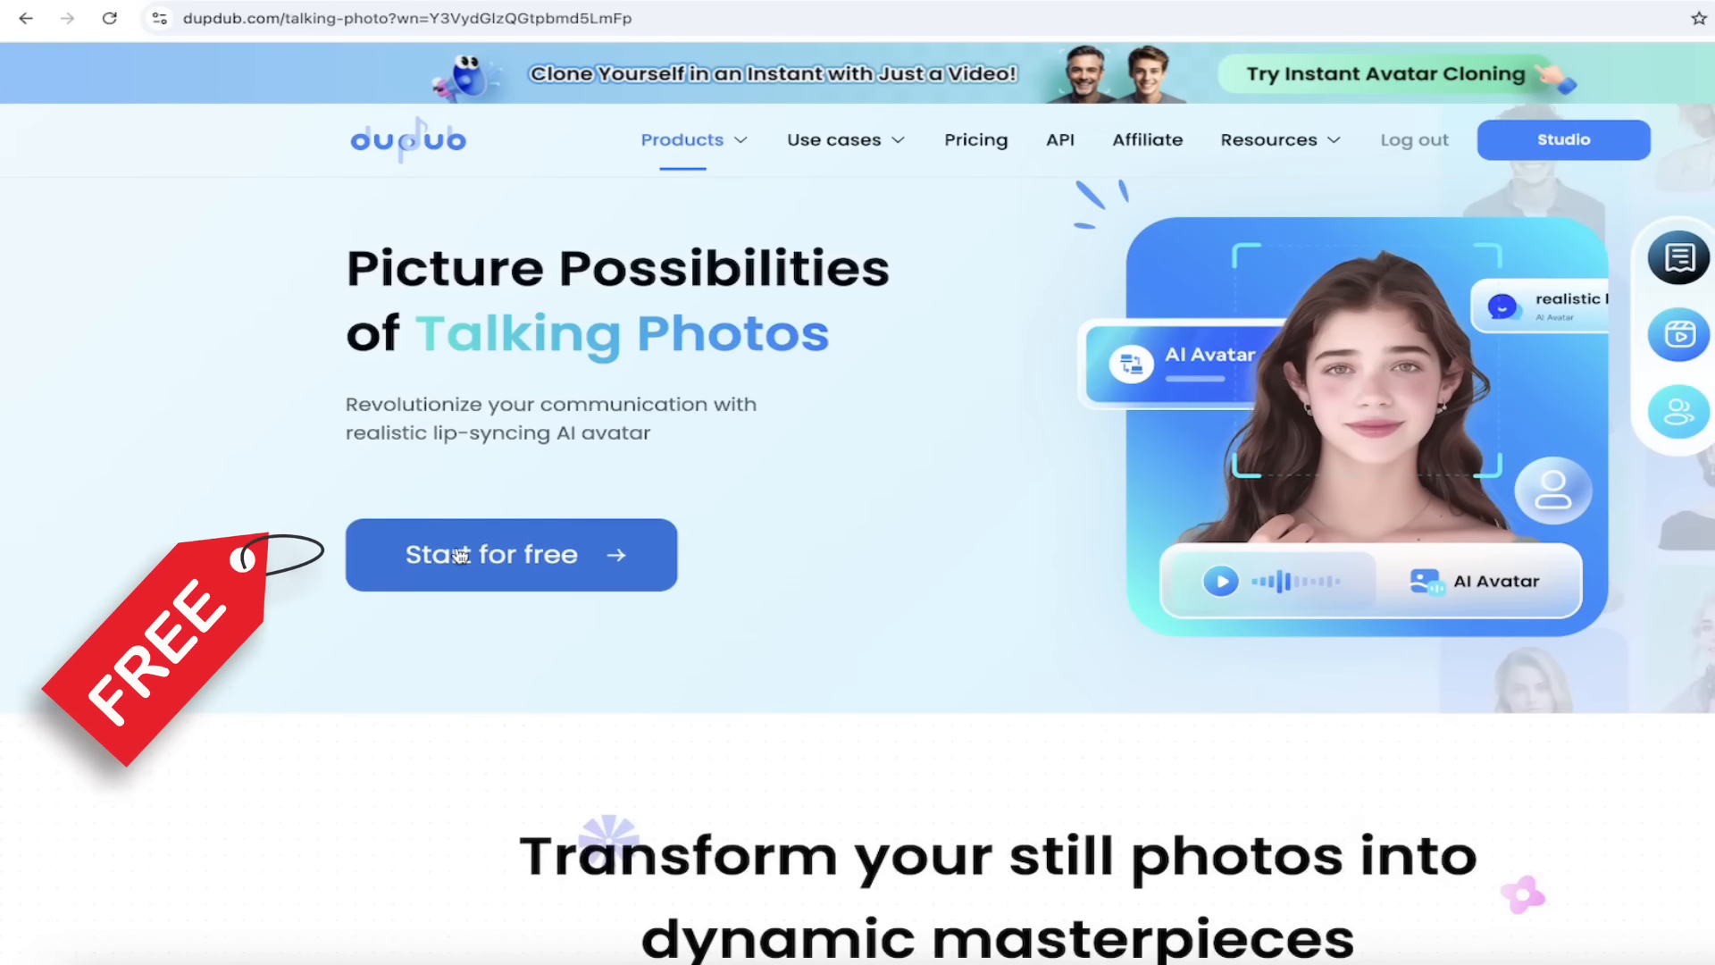
Open the talking photo editor and upload the corgi screenshot from the DupDub folder as an animal photo
{"action": "left_click", "coordinate": [460, 556]}
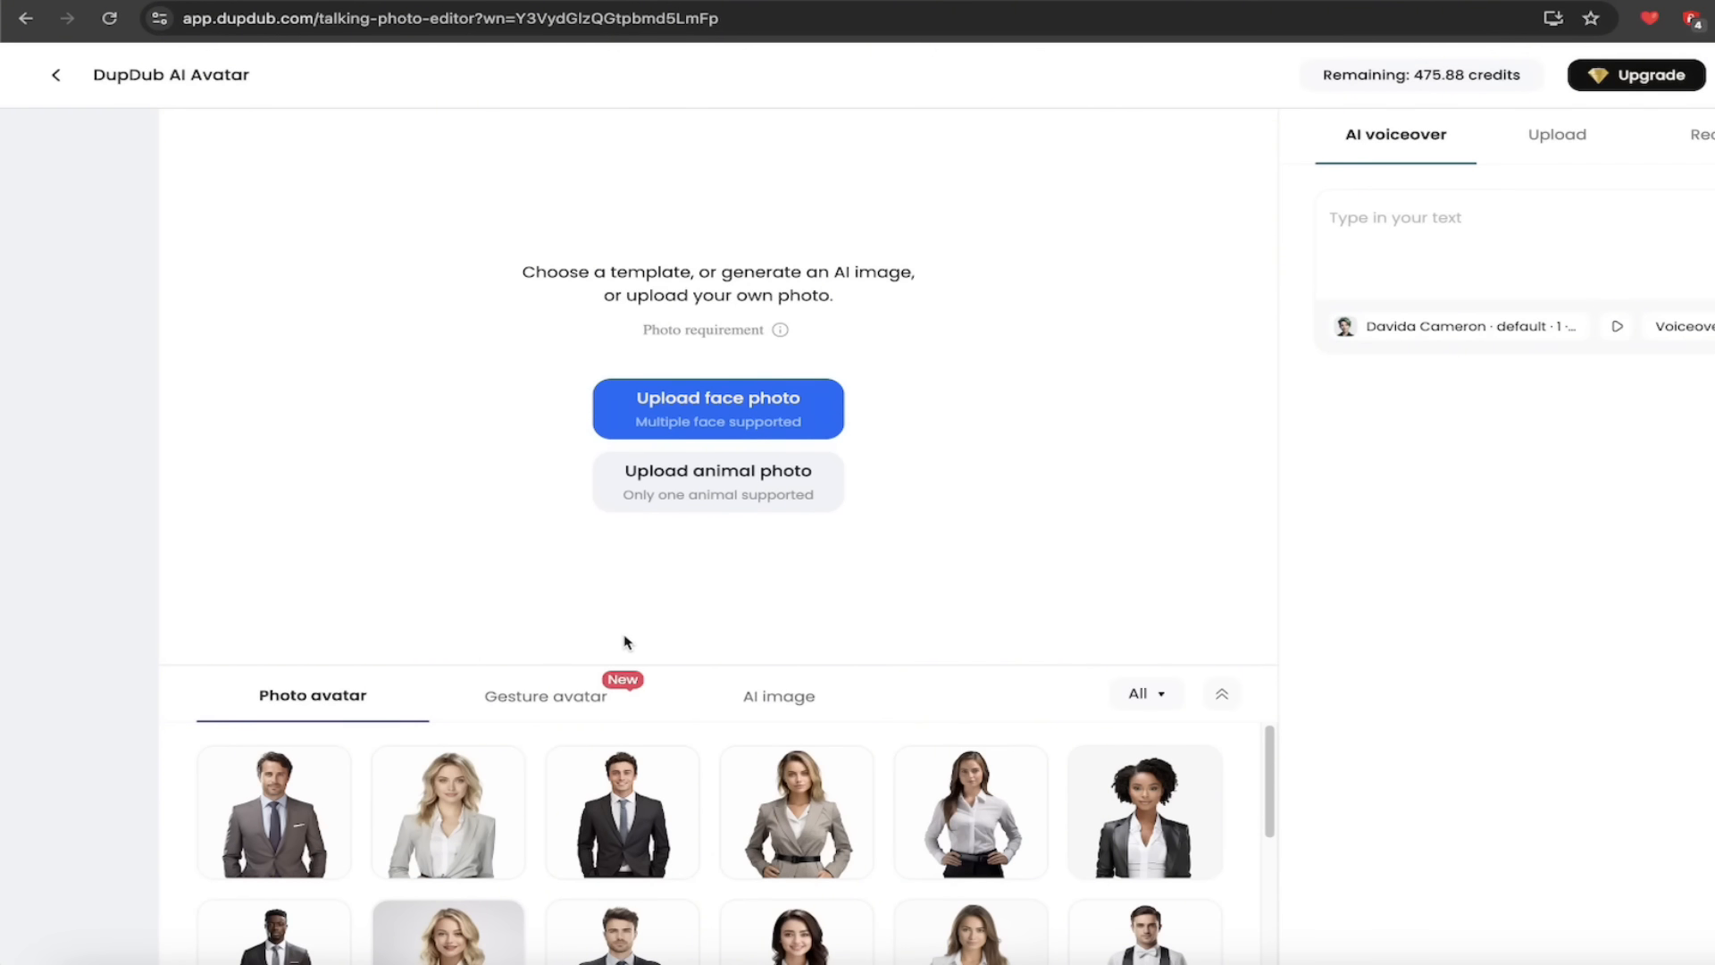
{"action": "left_click", "coordinate": [746, 492]}
{"action": "scroll", "coordinate": [651, 516], "scroll_direction": "down", "scroll_amount": 2}
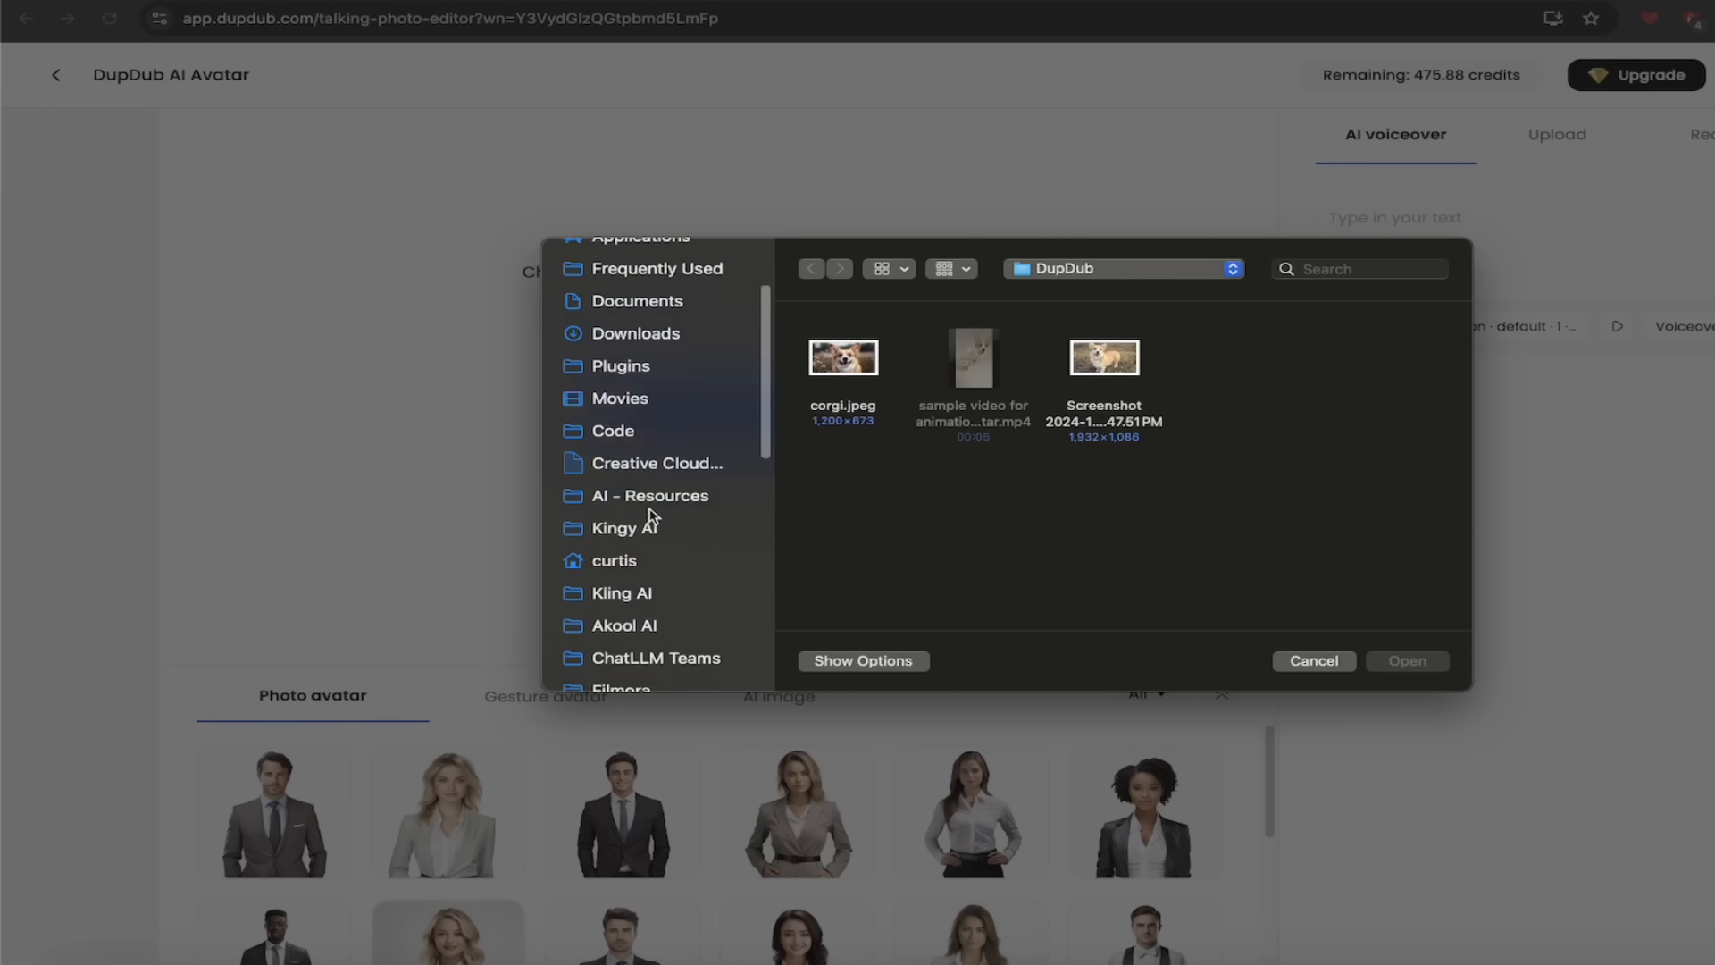
{"action": "scroll", "coordinate": [649, 554], "scroll_direction": "down", "scroll_amount": 3}
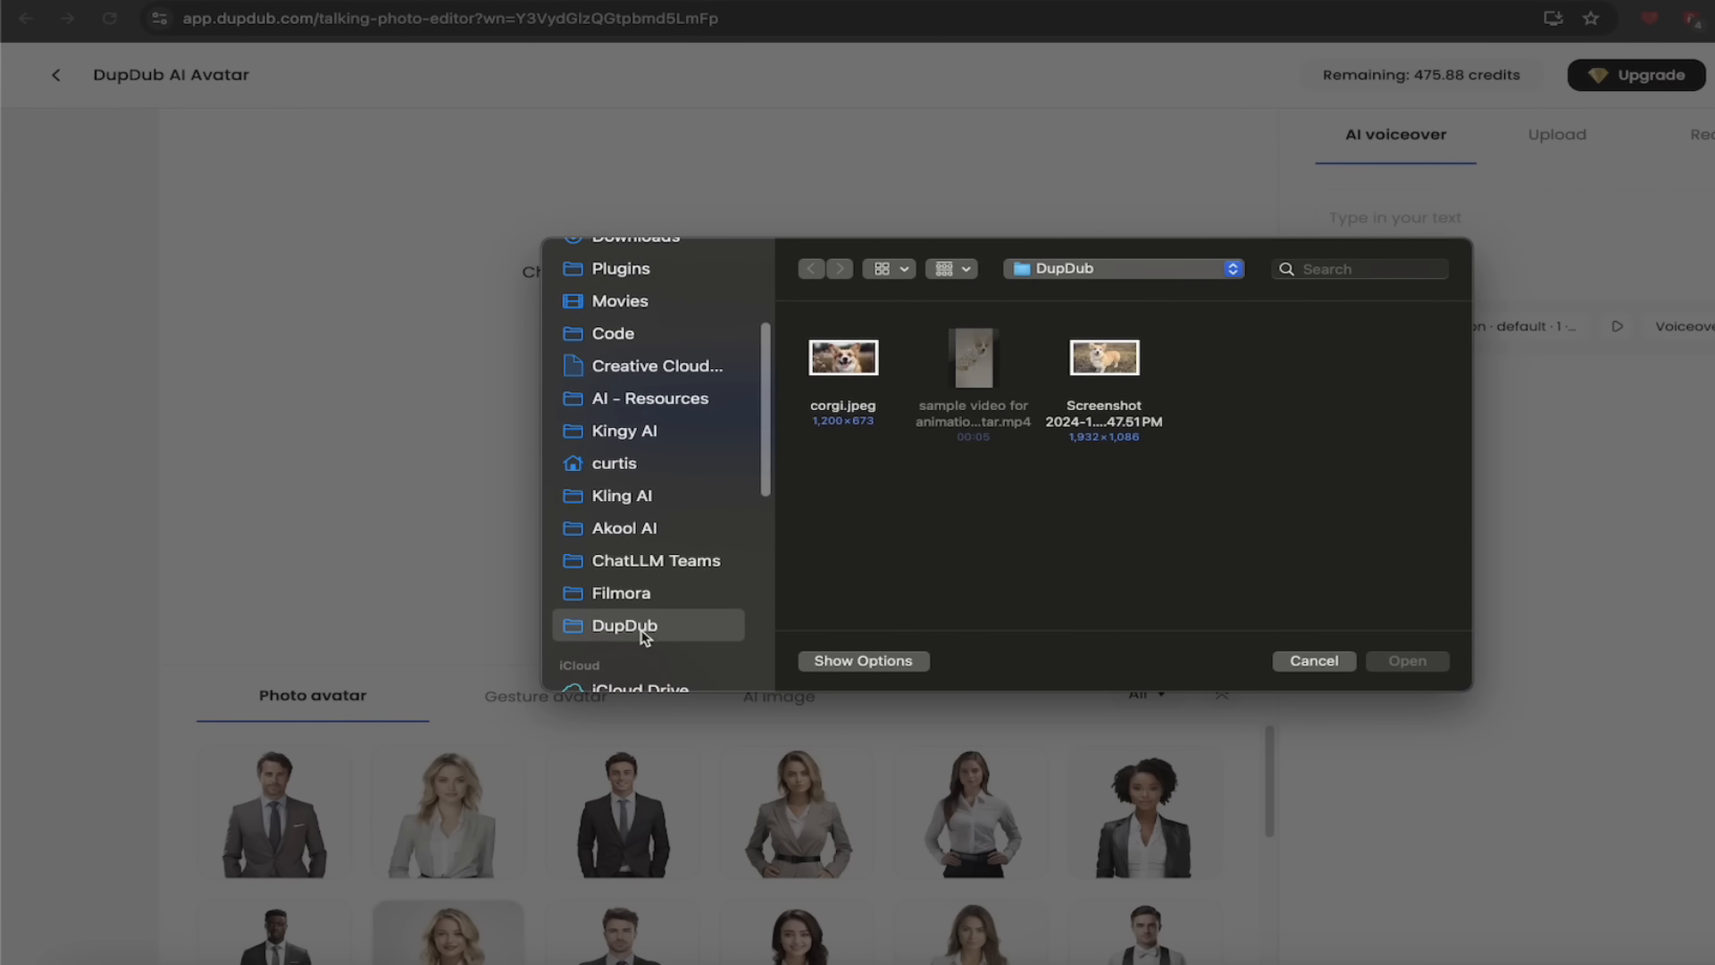
{"action": "left_click", "coordinate": [1114, 365]}
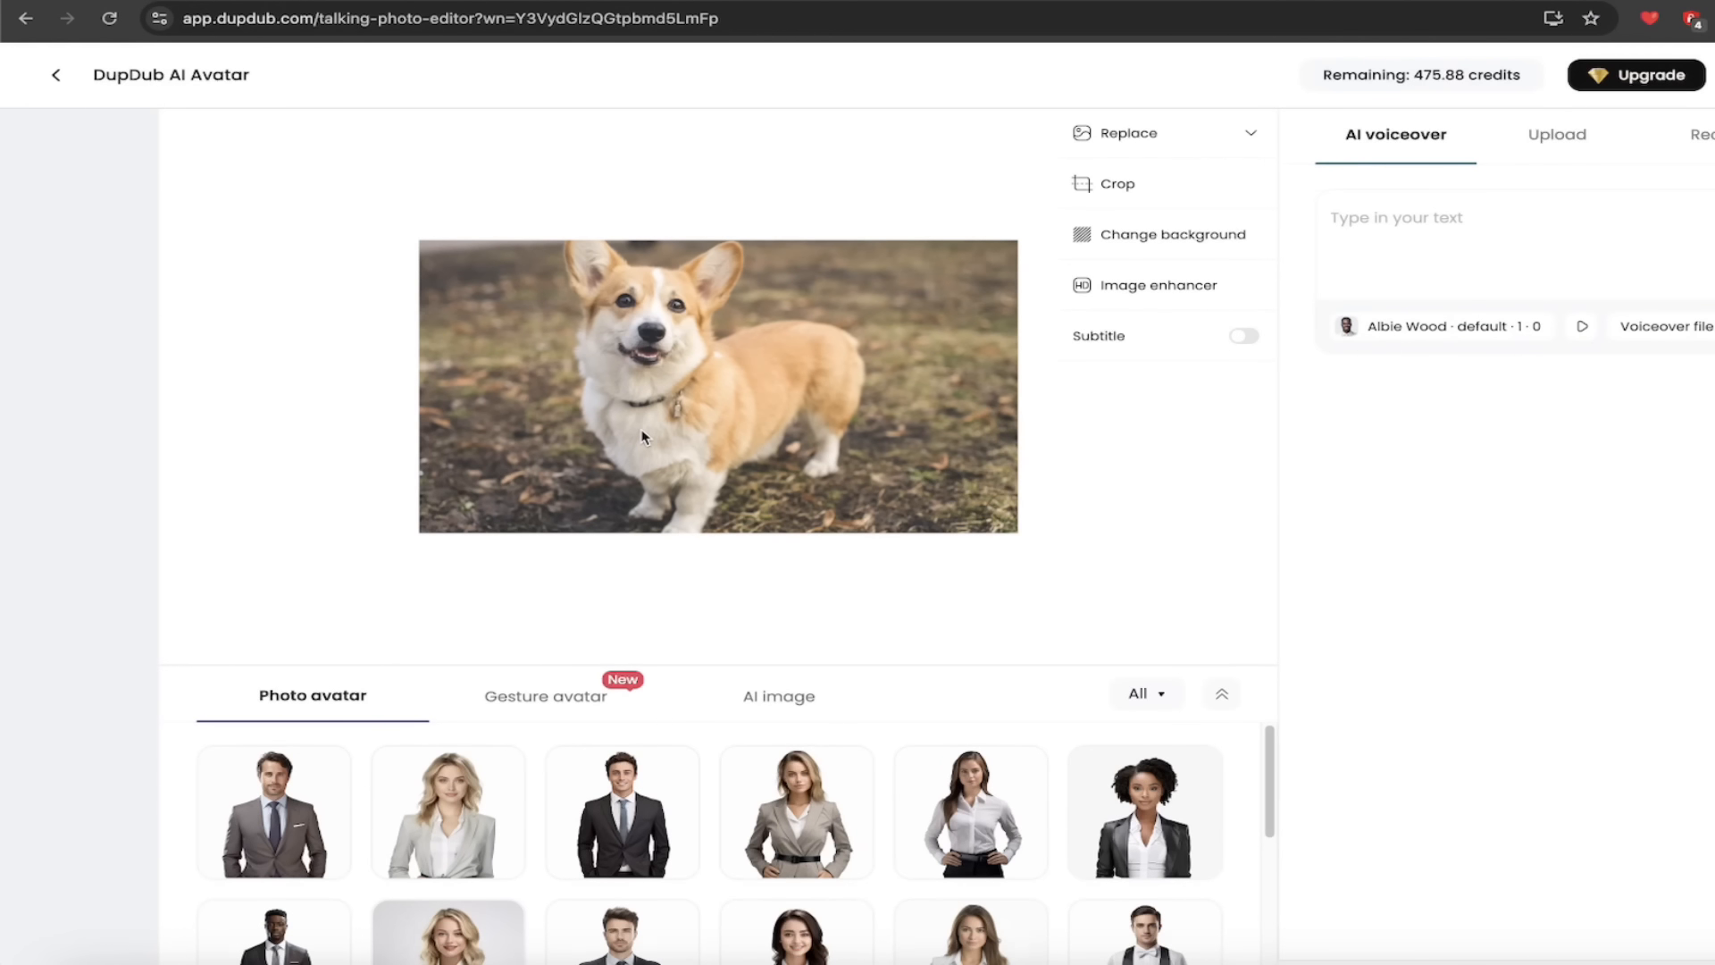
{"action": "scroll", "coordinate": [623, 480], "scroll_direction": "right", "scroll_amount": 2}
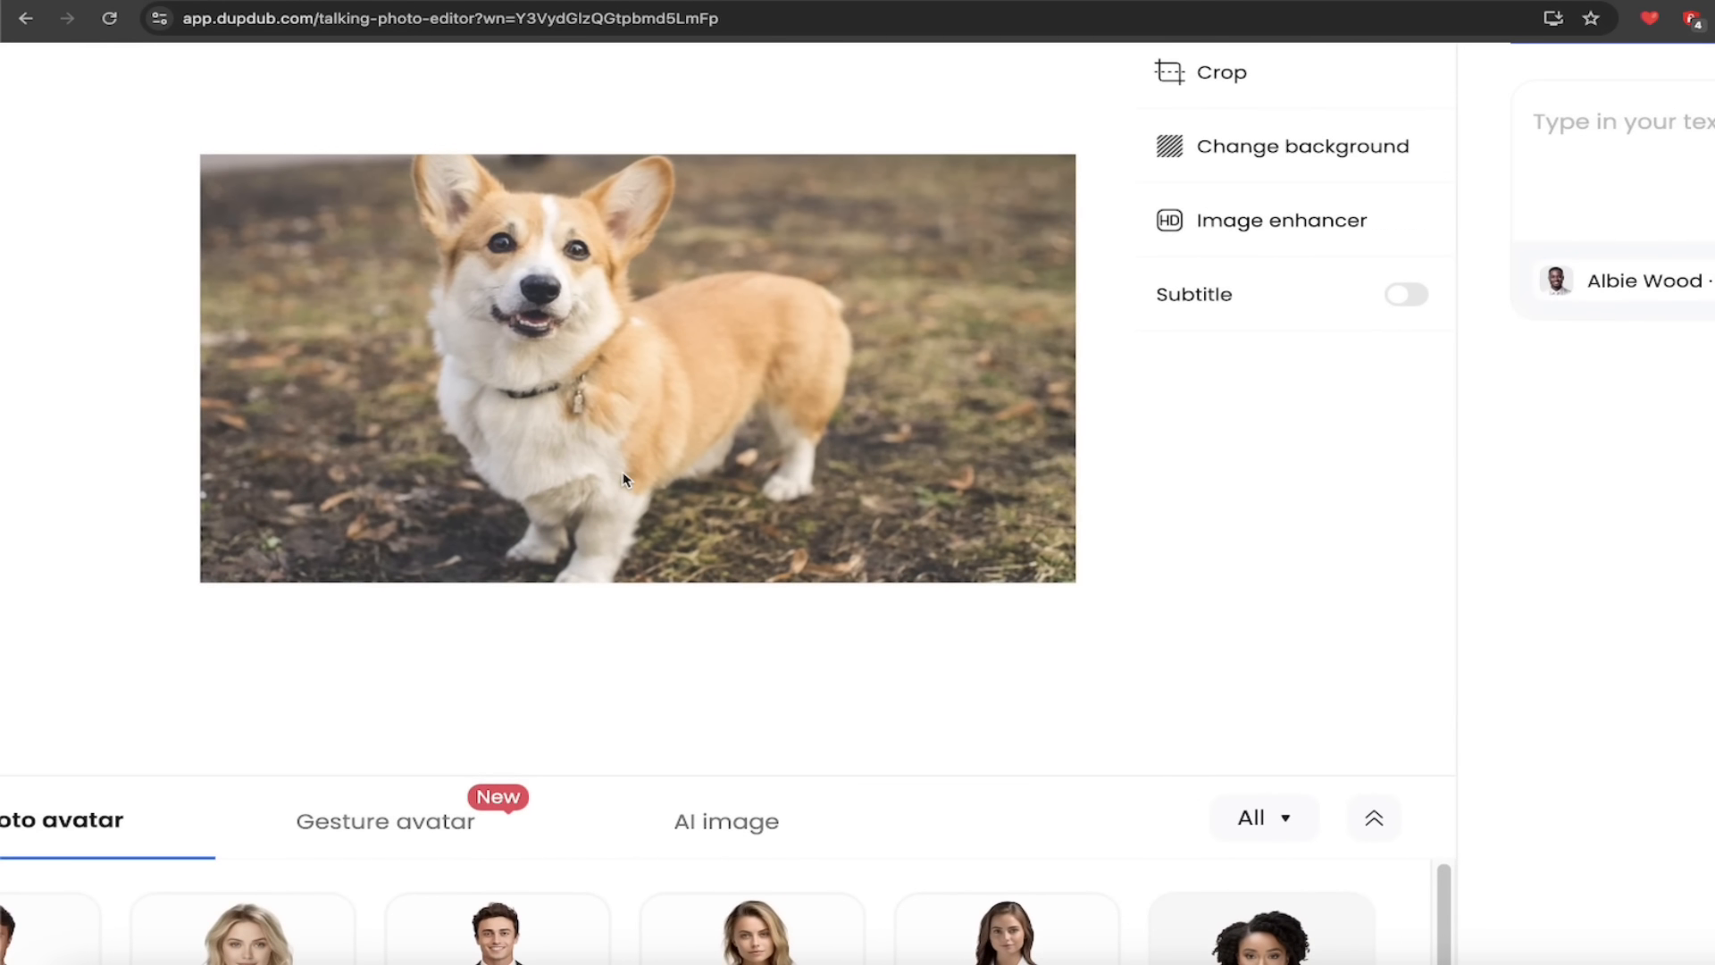
{"action": "scroll", "coordinate": [623, 480], "scroll_direction": "down", "scroll_amount": 1}
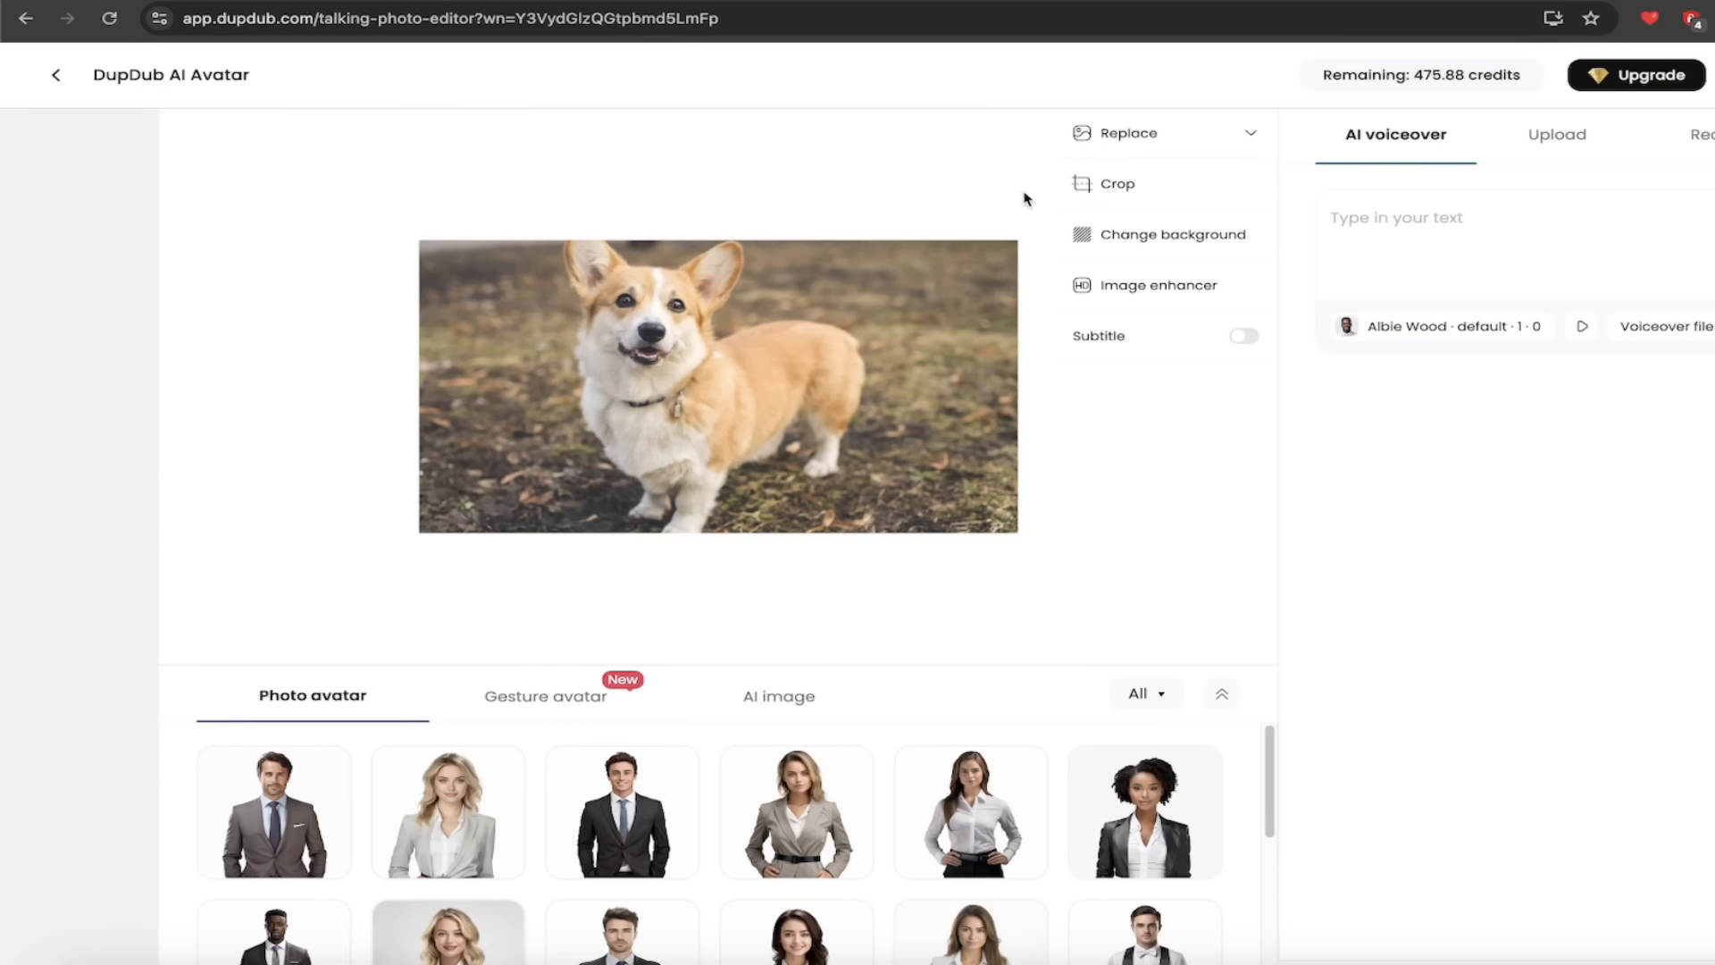
{"action": "left_click", "coordinate": [1182, 138]}
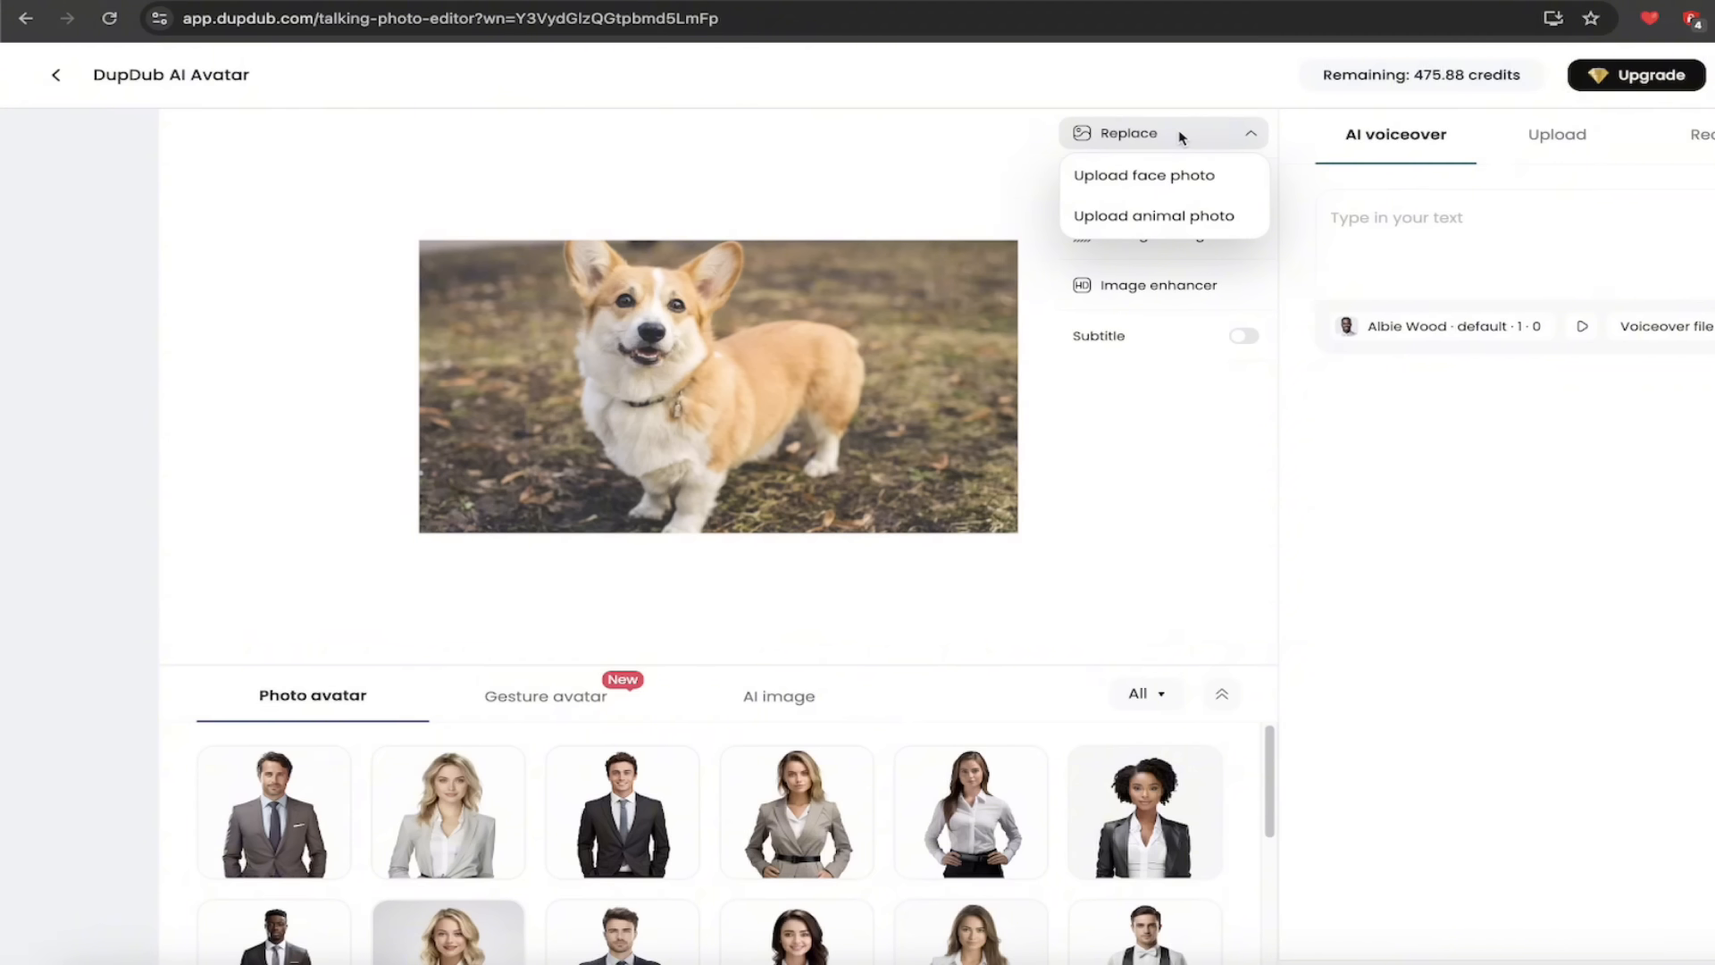
{"action": "left_click", "coordinate": [1267, 190]}
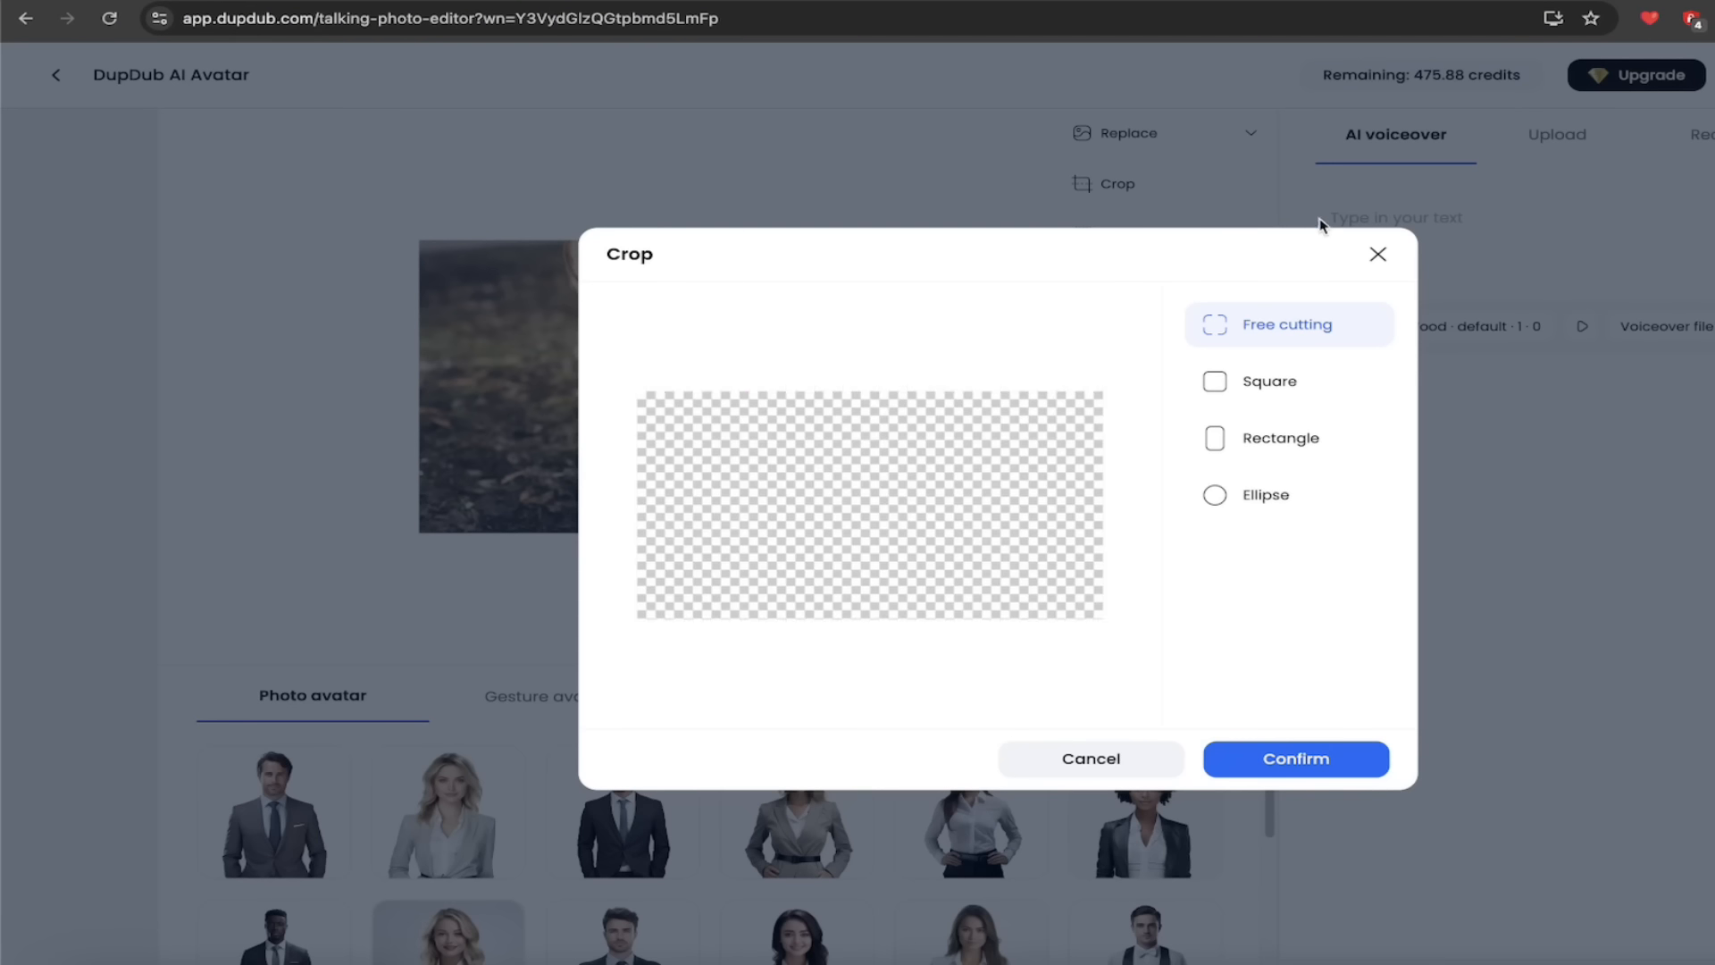
{"action": "left_click", "coordinate": [1378, 252]}
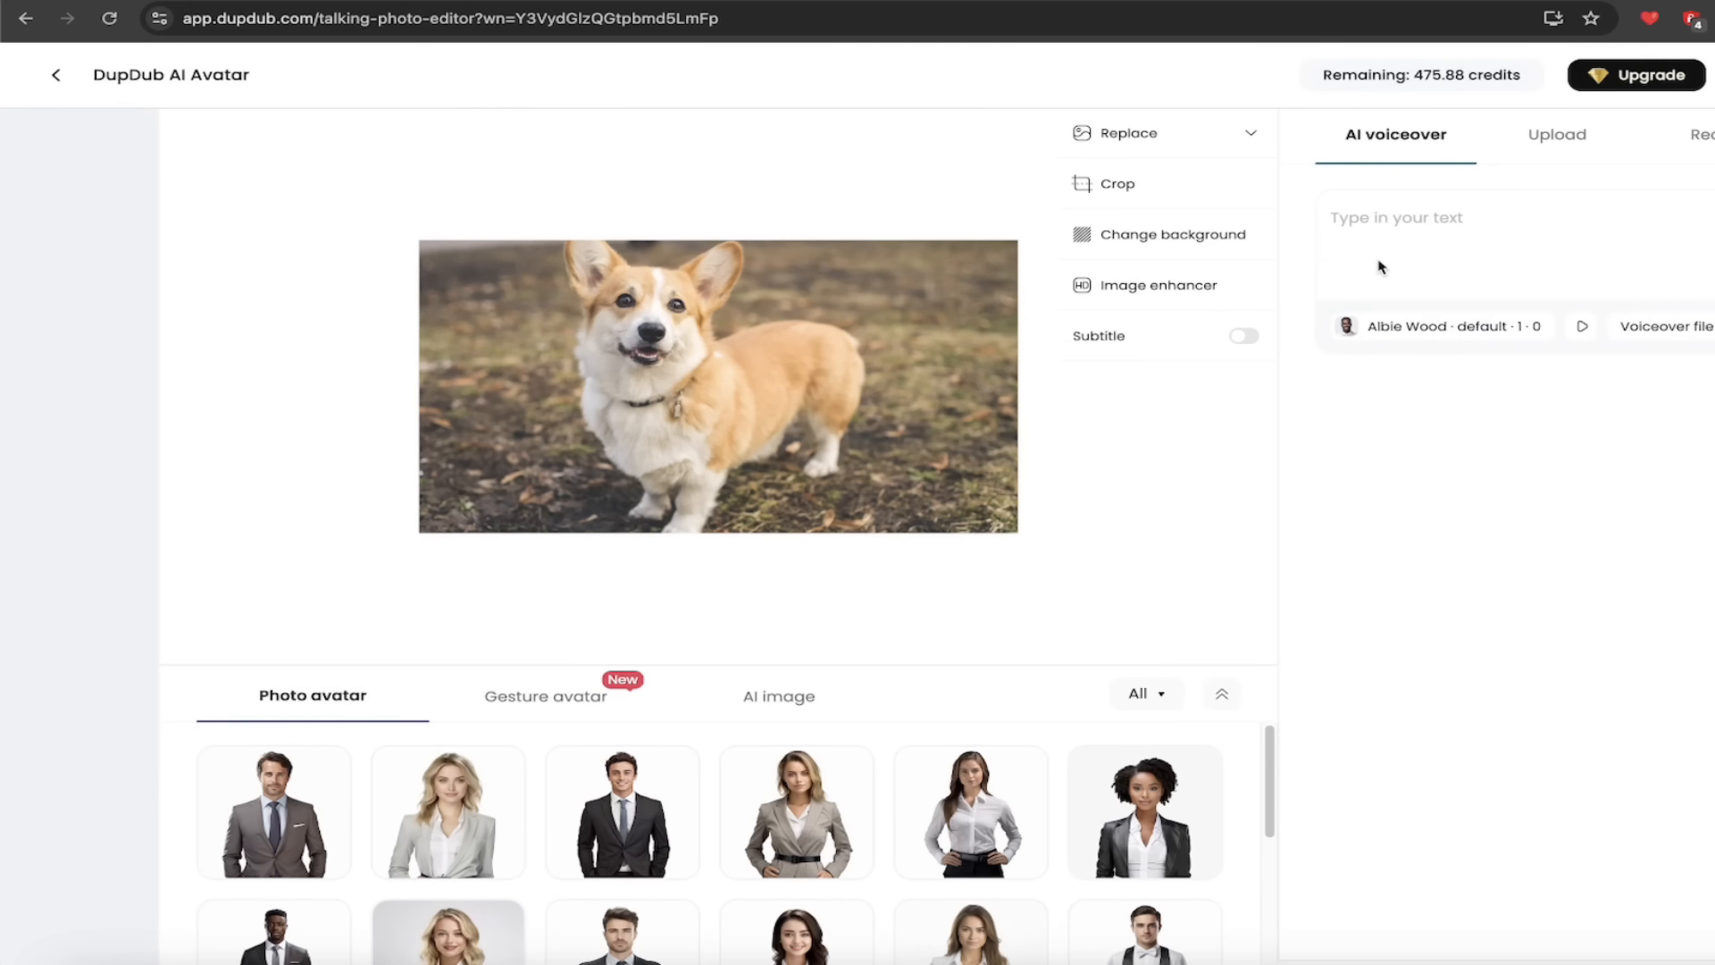
Enter "Hello Dad. Time for a walkie!" as the AI voiceover text for the corgi photo
{"action": "left_click", "coordinate": [1434, 226]}
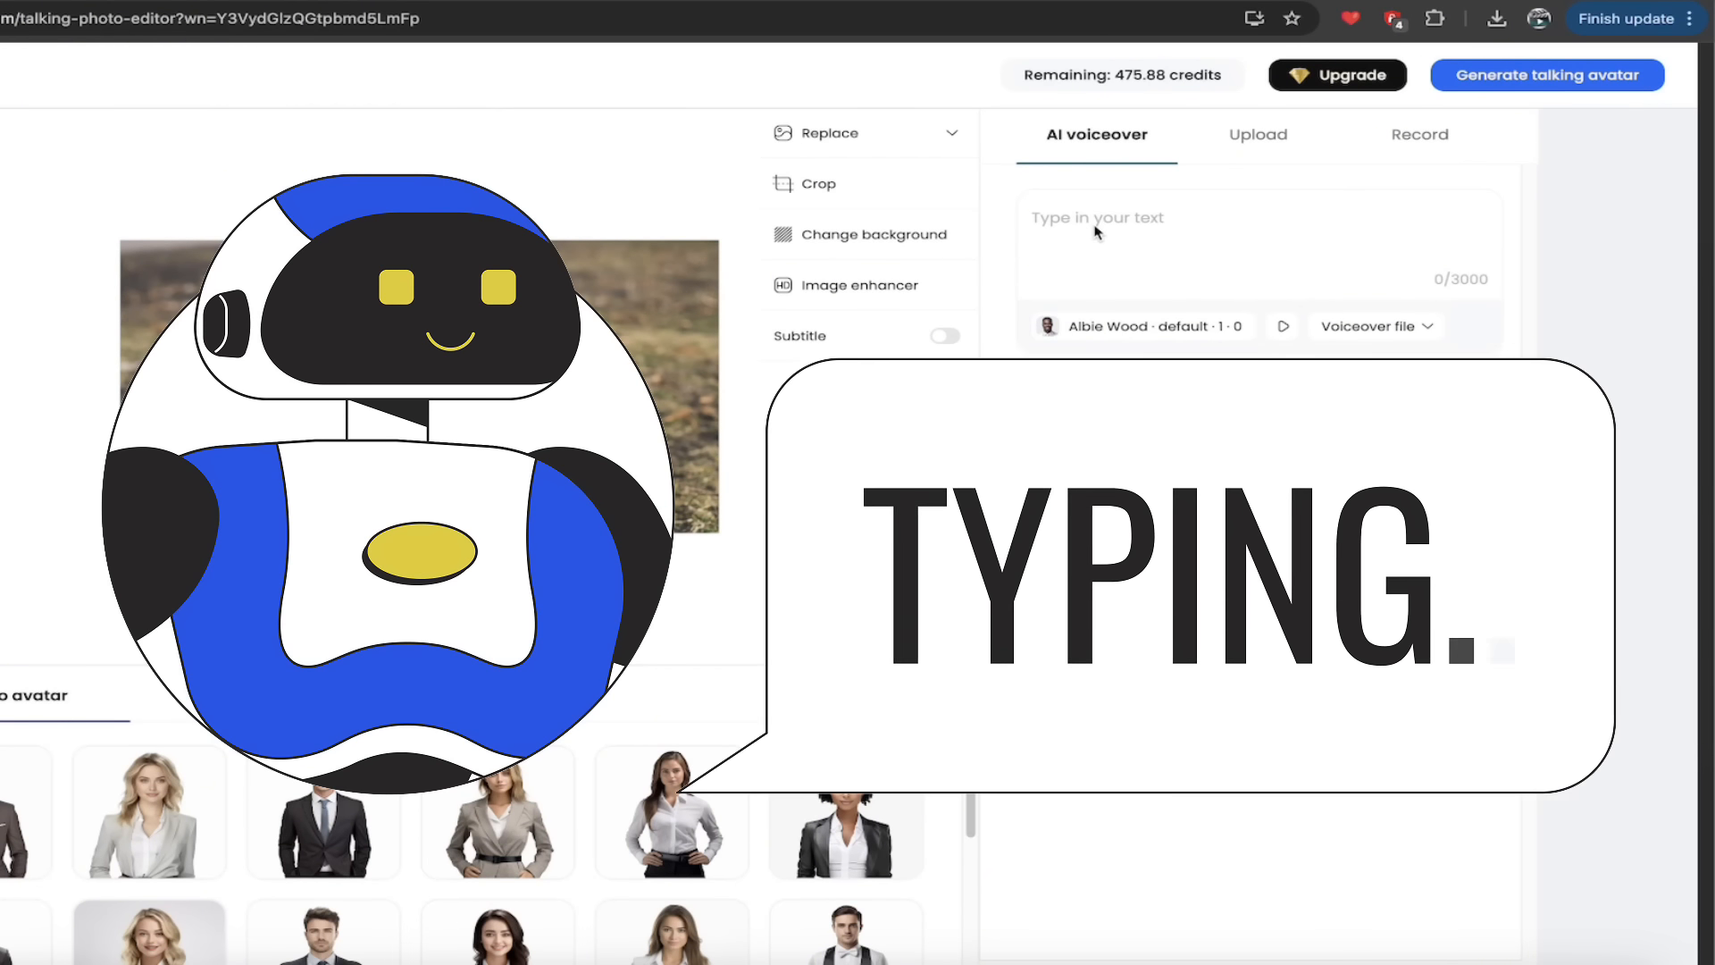
{"action": "type", "text": "Hello Da"}
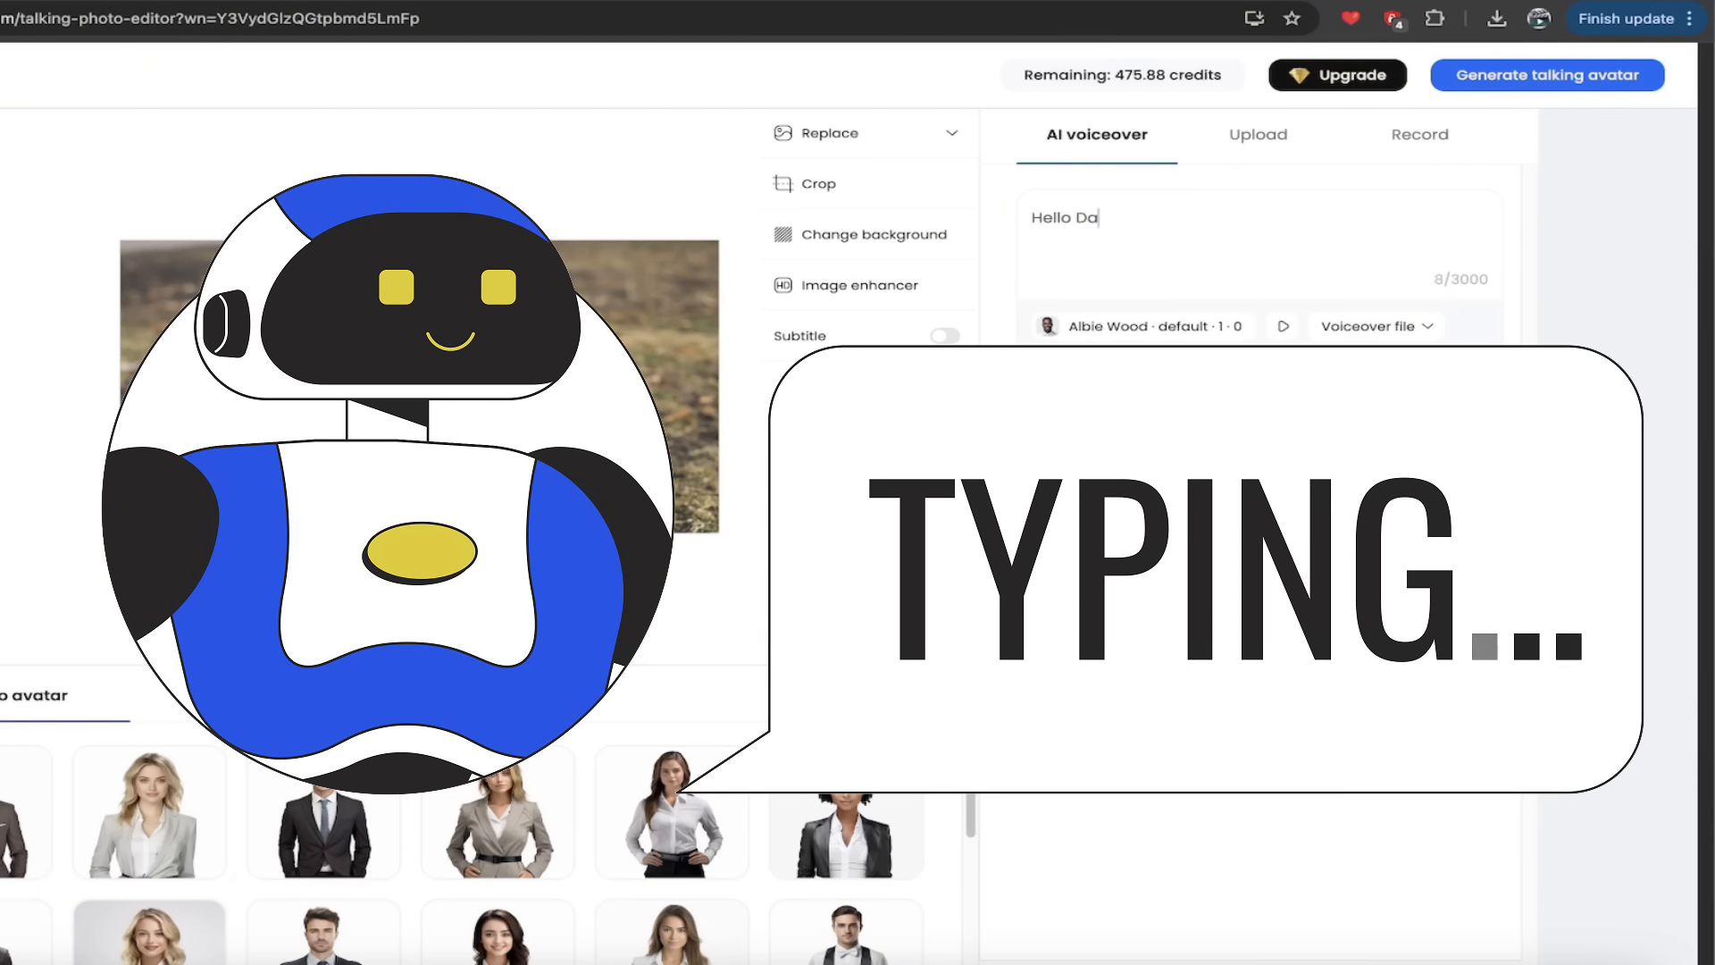
{"action": "type", "text": "d.  Time for ra"}
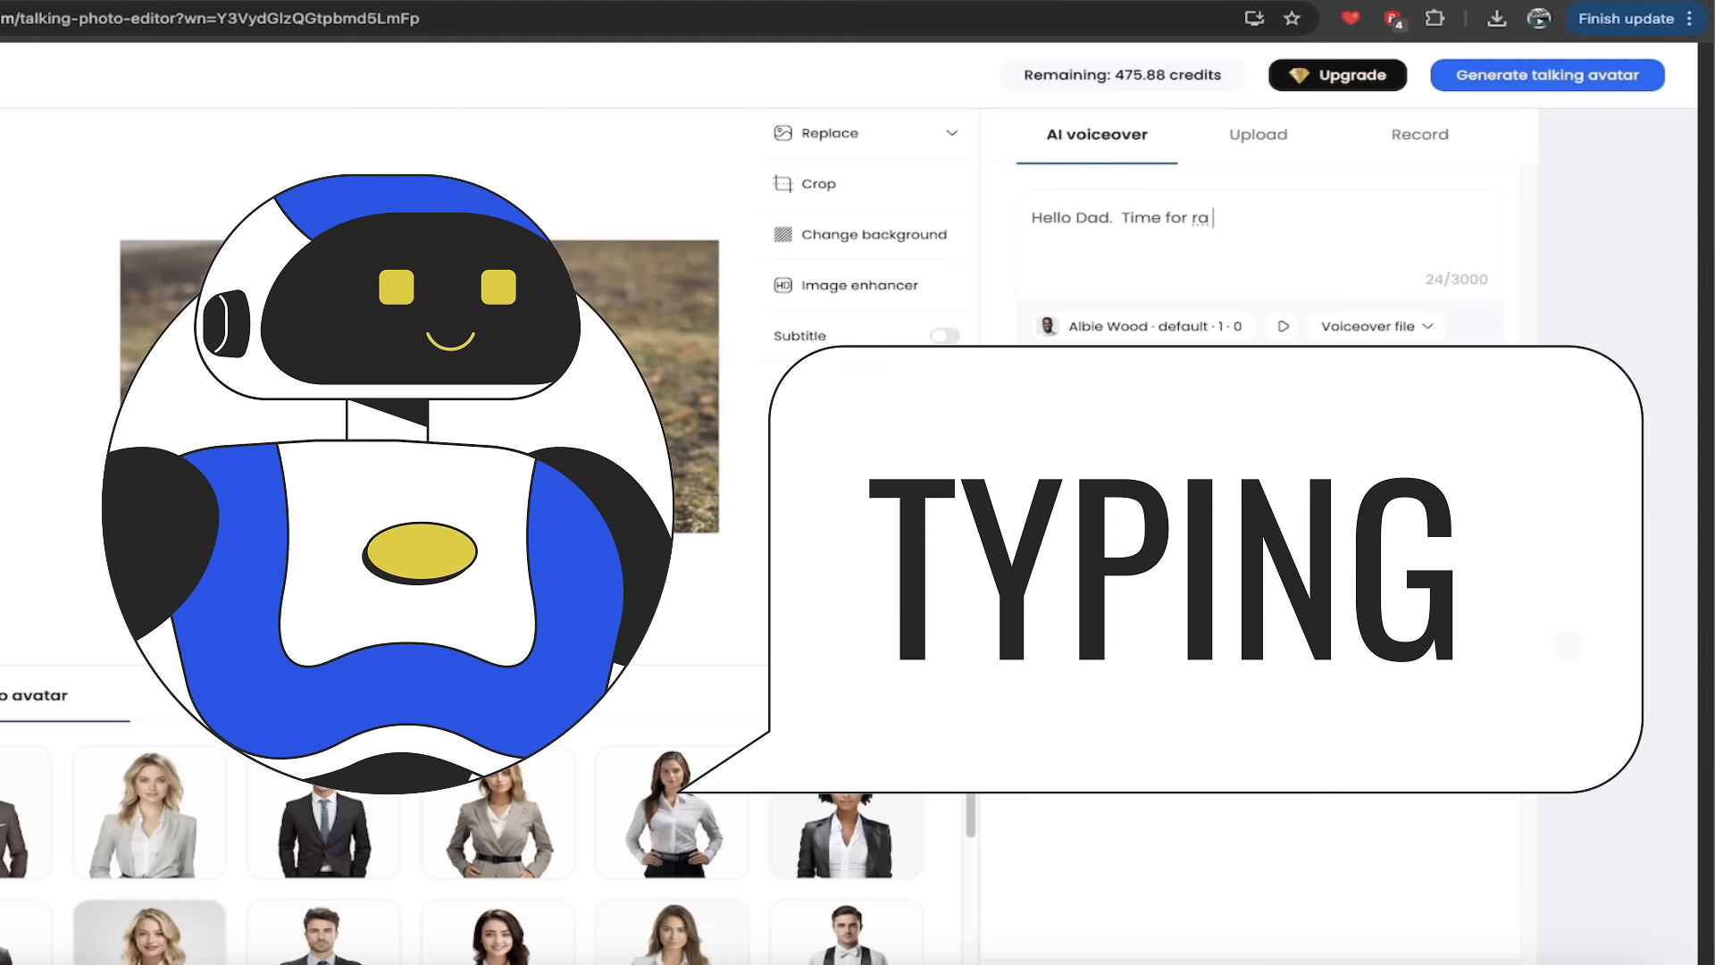
{"action": "type", "text": " walkie!"}
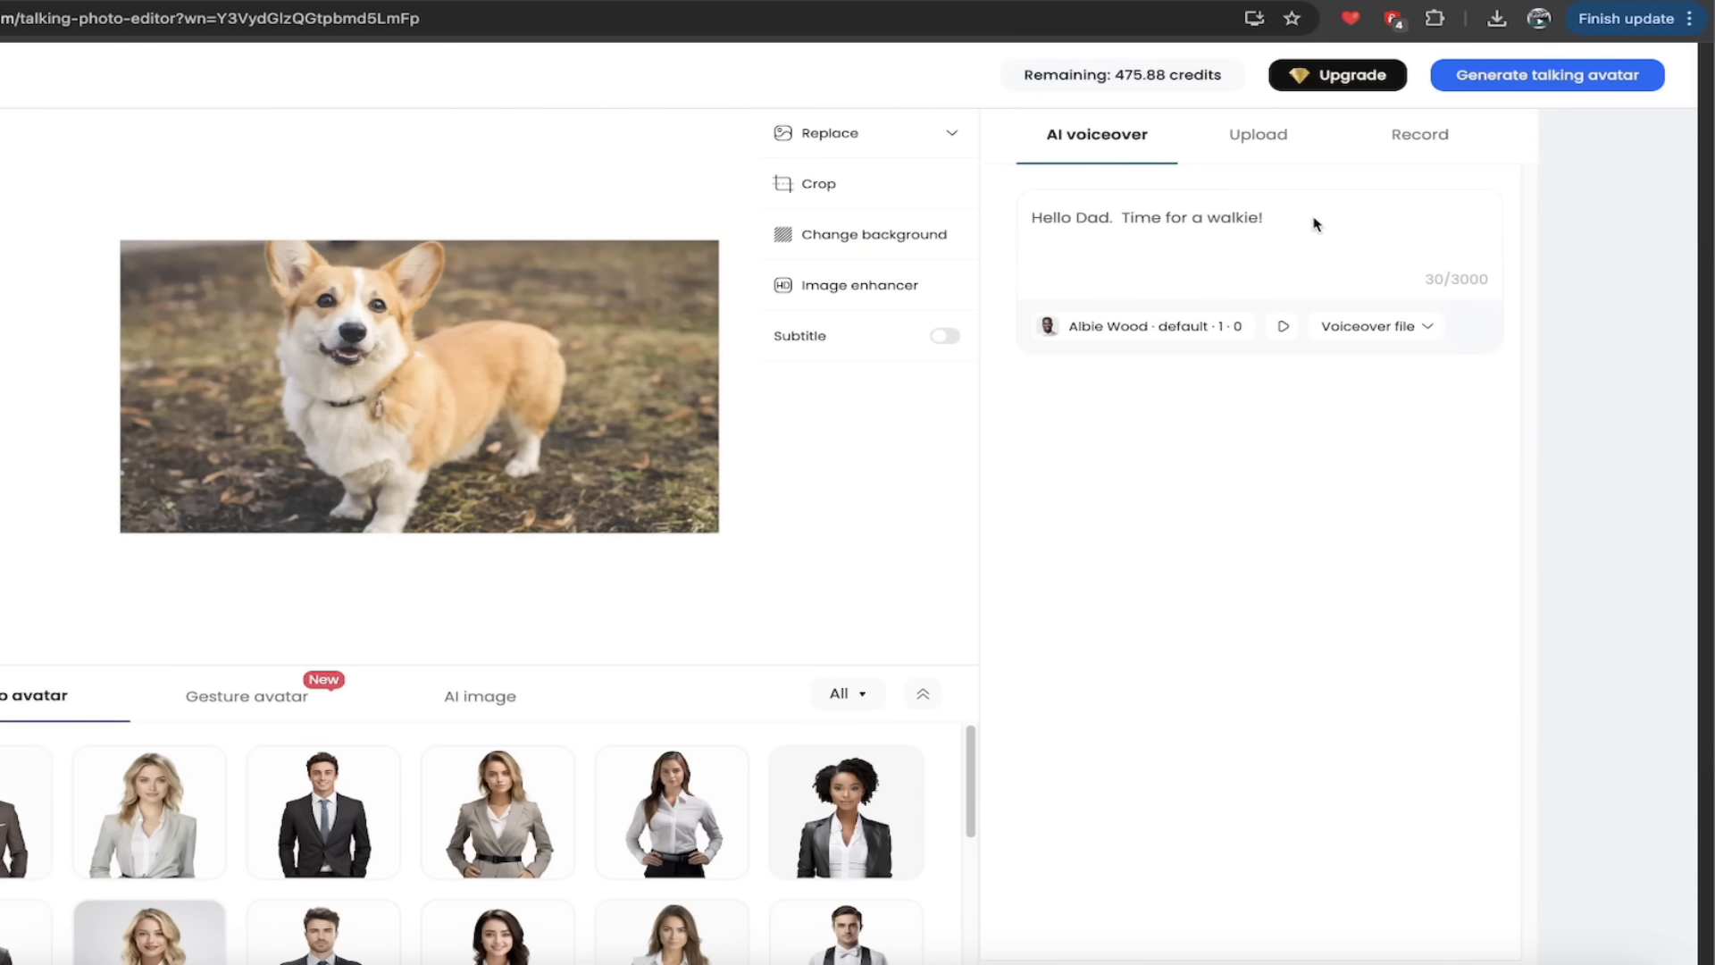
Raise the sound volume and play the voiceover with the current voice
{"action": "left_click", "coordinate": [1287, 223]}
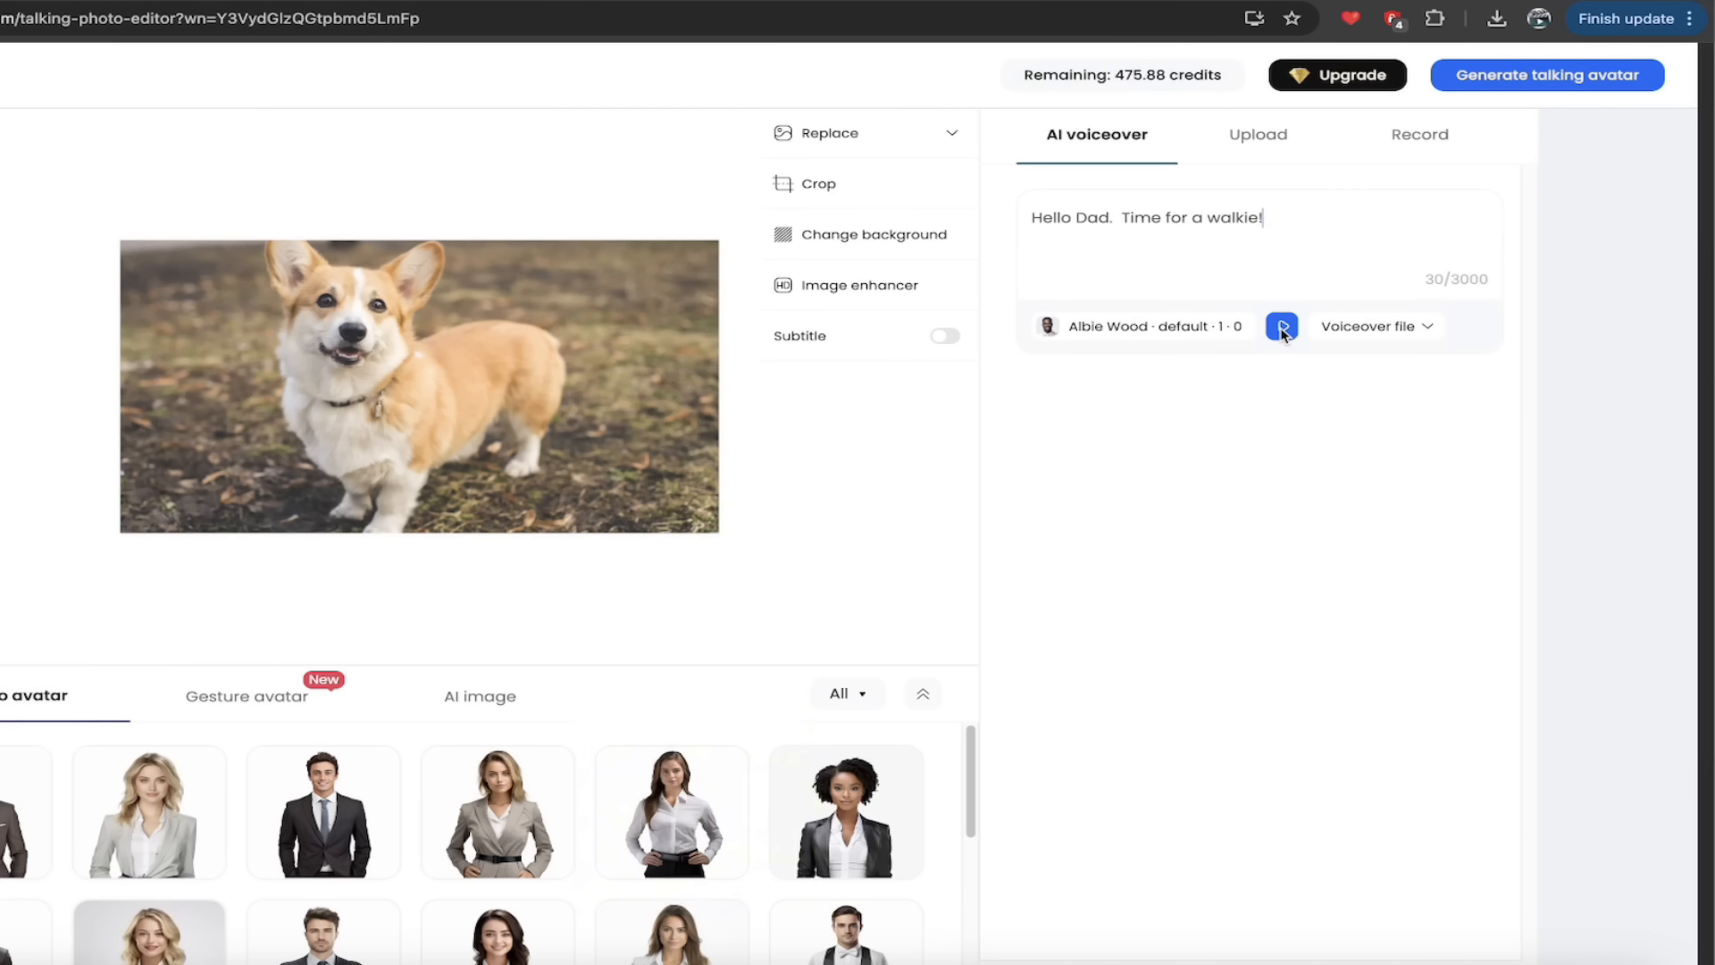
{"action": "key", "text": "XF86AudioRaiseVolume"}
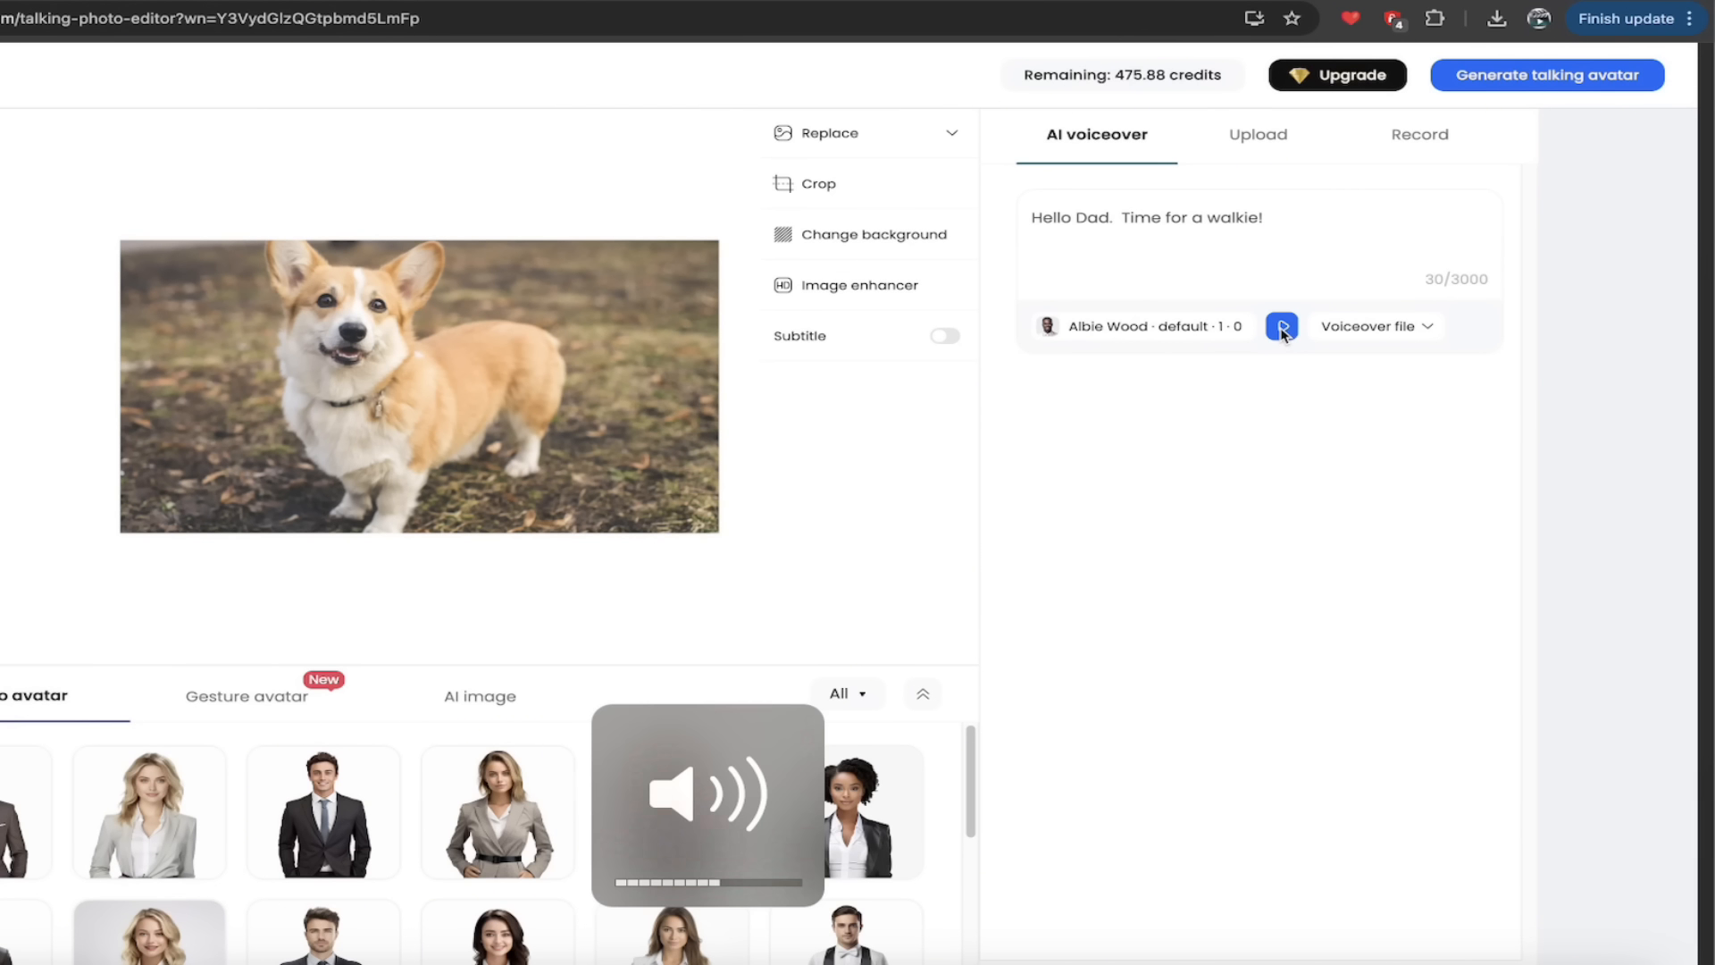
{"action": "left_click", "coordinate": [1282, 328]}
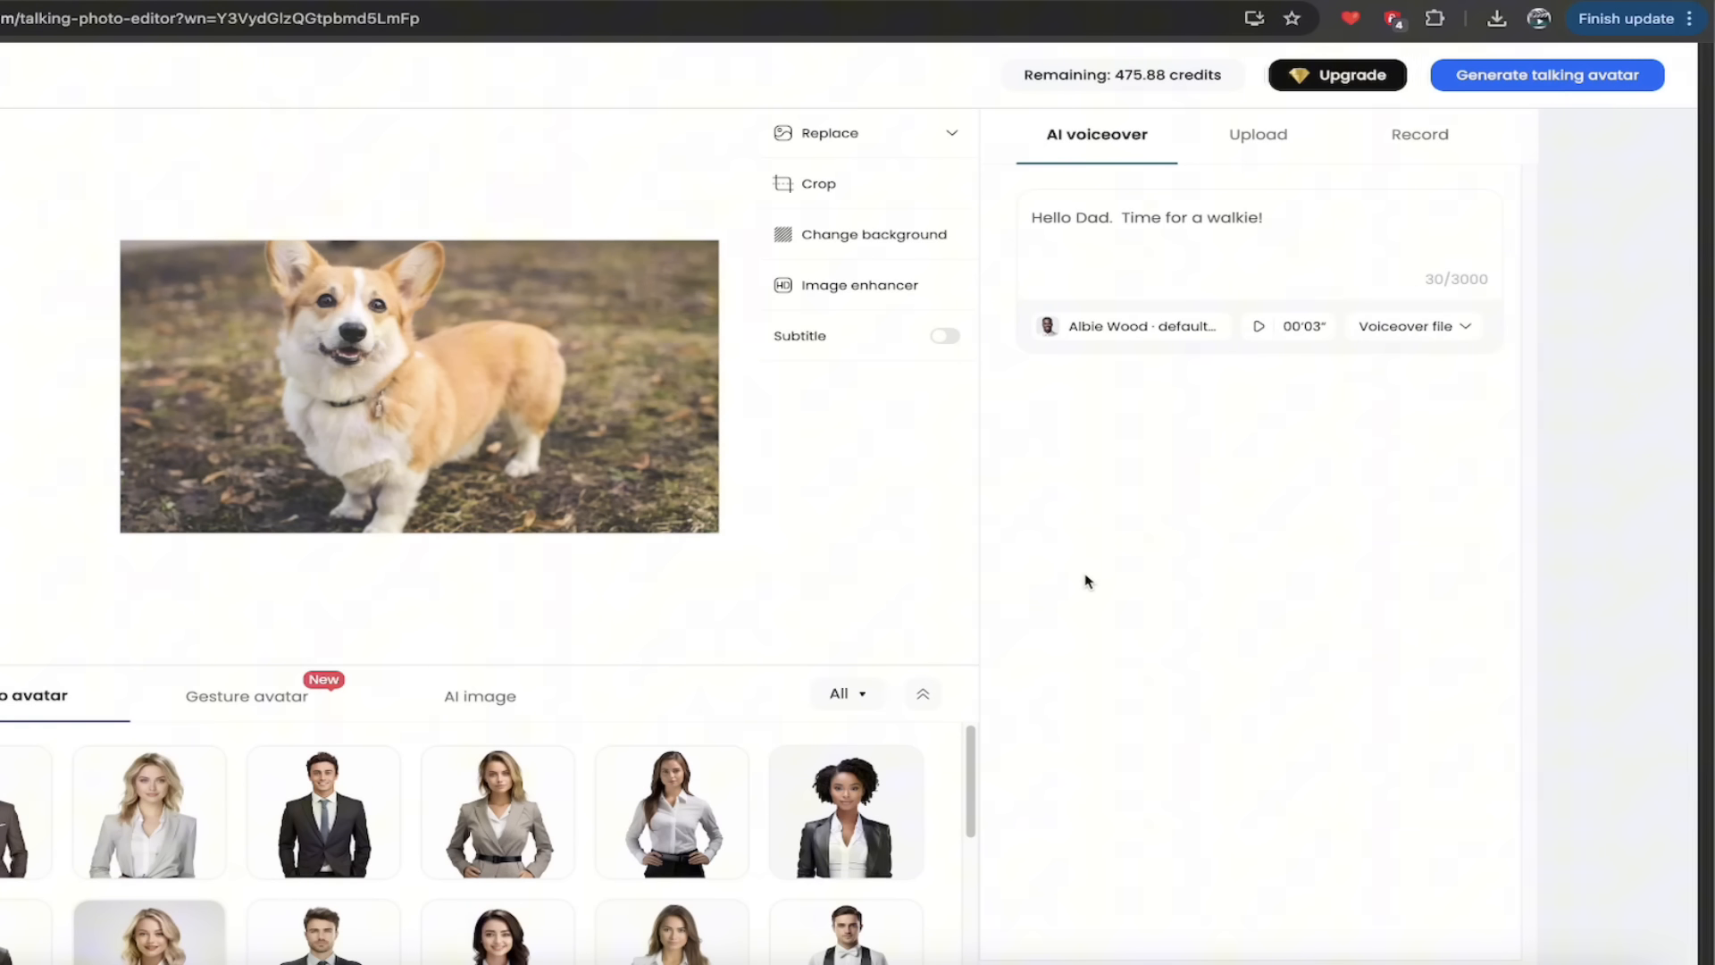
Browse the speaker voices, audition the VoiceLab characters Silly Star, Cheeky Squirrel and Spoongy, and set Spoongy as the voiceover voice
{"action": "left_click", "coordinate": [1108, 330]}
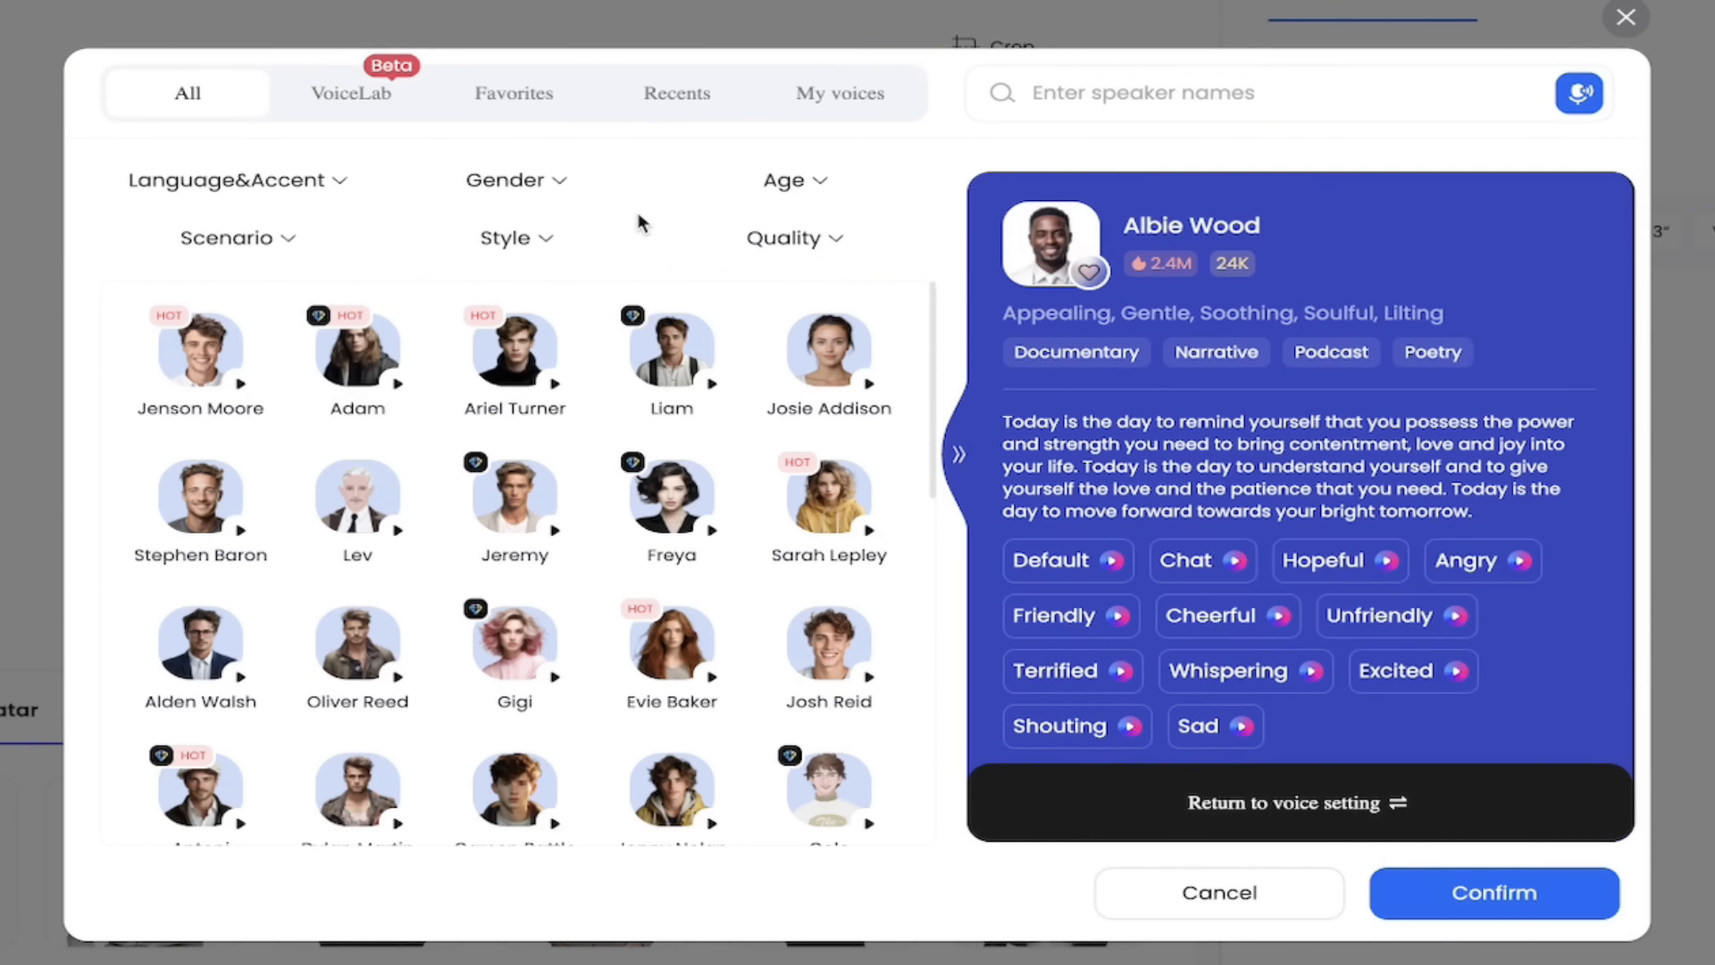
{"action": "scroll", "coordinate": [517, 375], "scroll_direction": "down", "scroll_amount": 2}
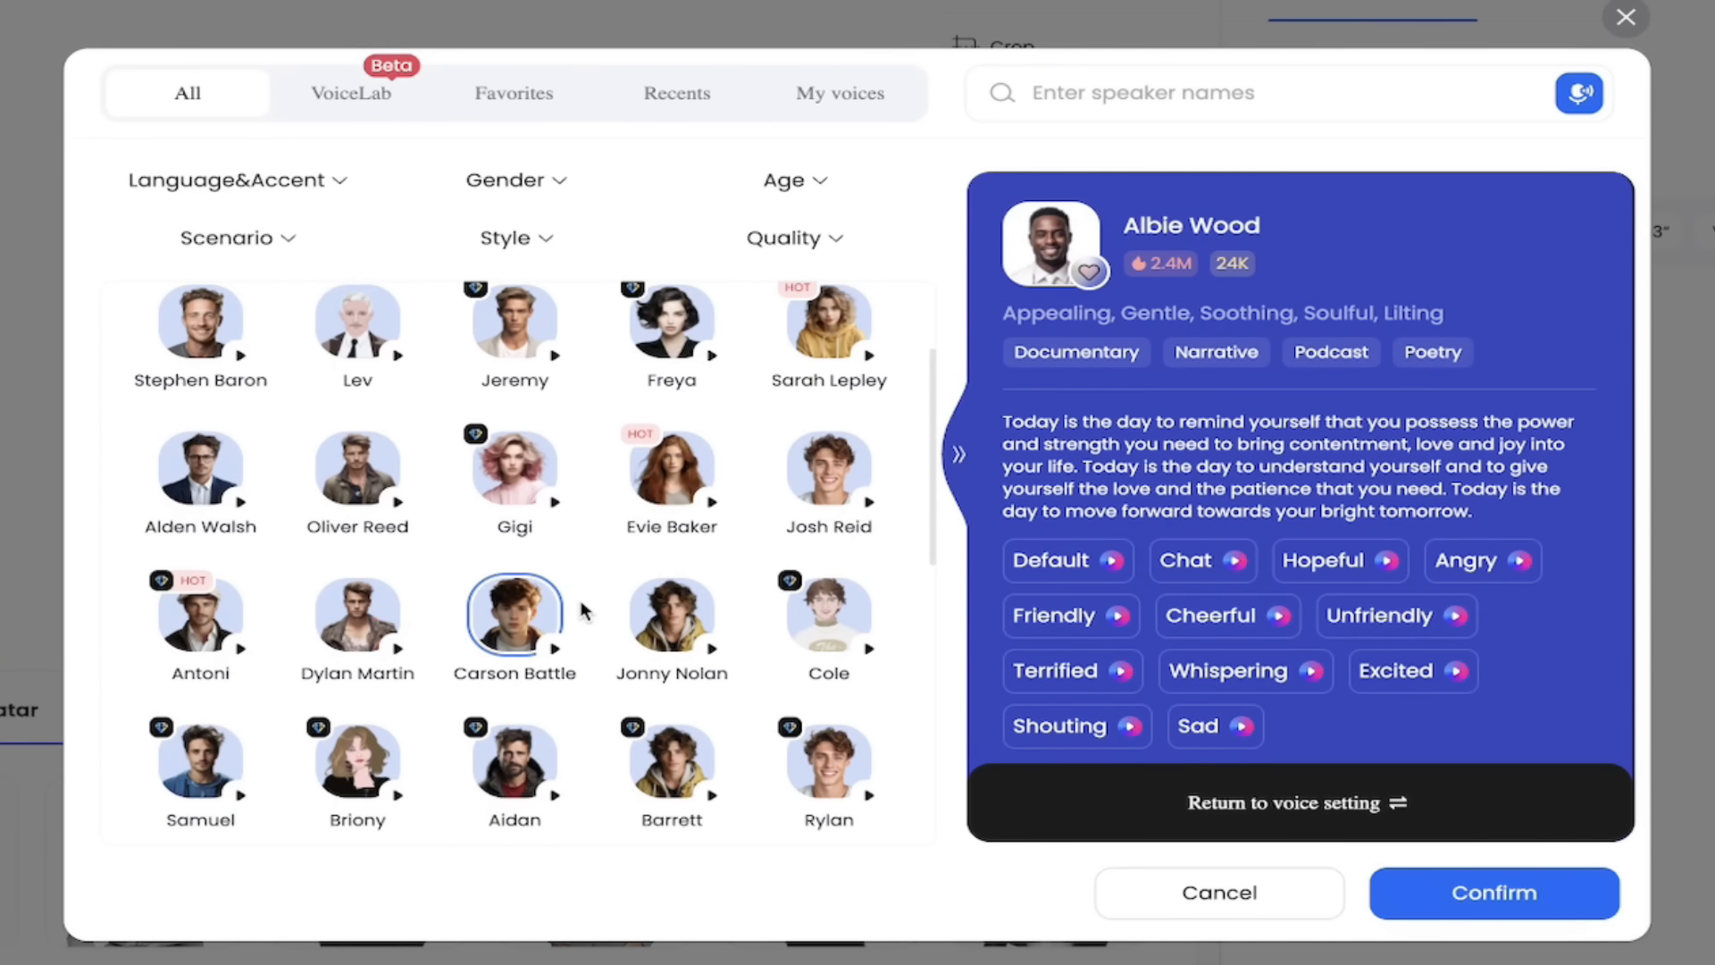
{"action": "scroll", "coordinate": [583, 610], "scroll_direction": "down", "scroll_amount": 3}
{"action": "scroll", "coordinate": [582, 610], "scroll_direction": "down", "scroll_amount": 5}
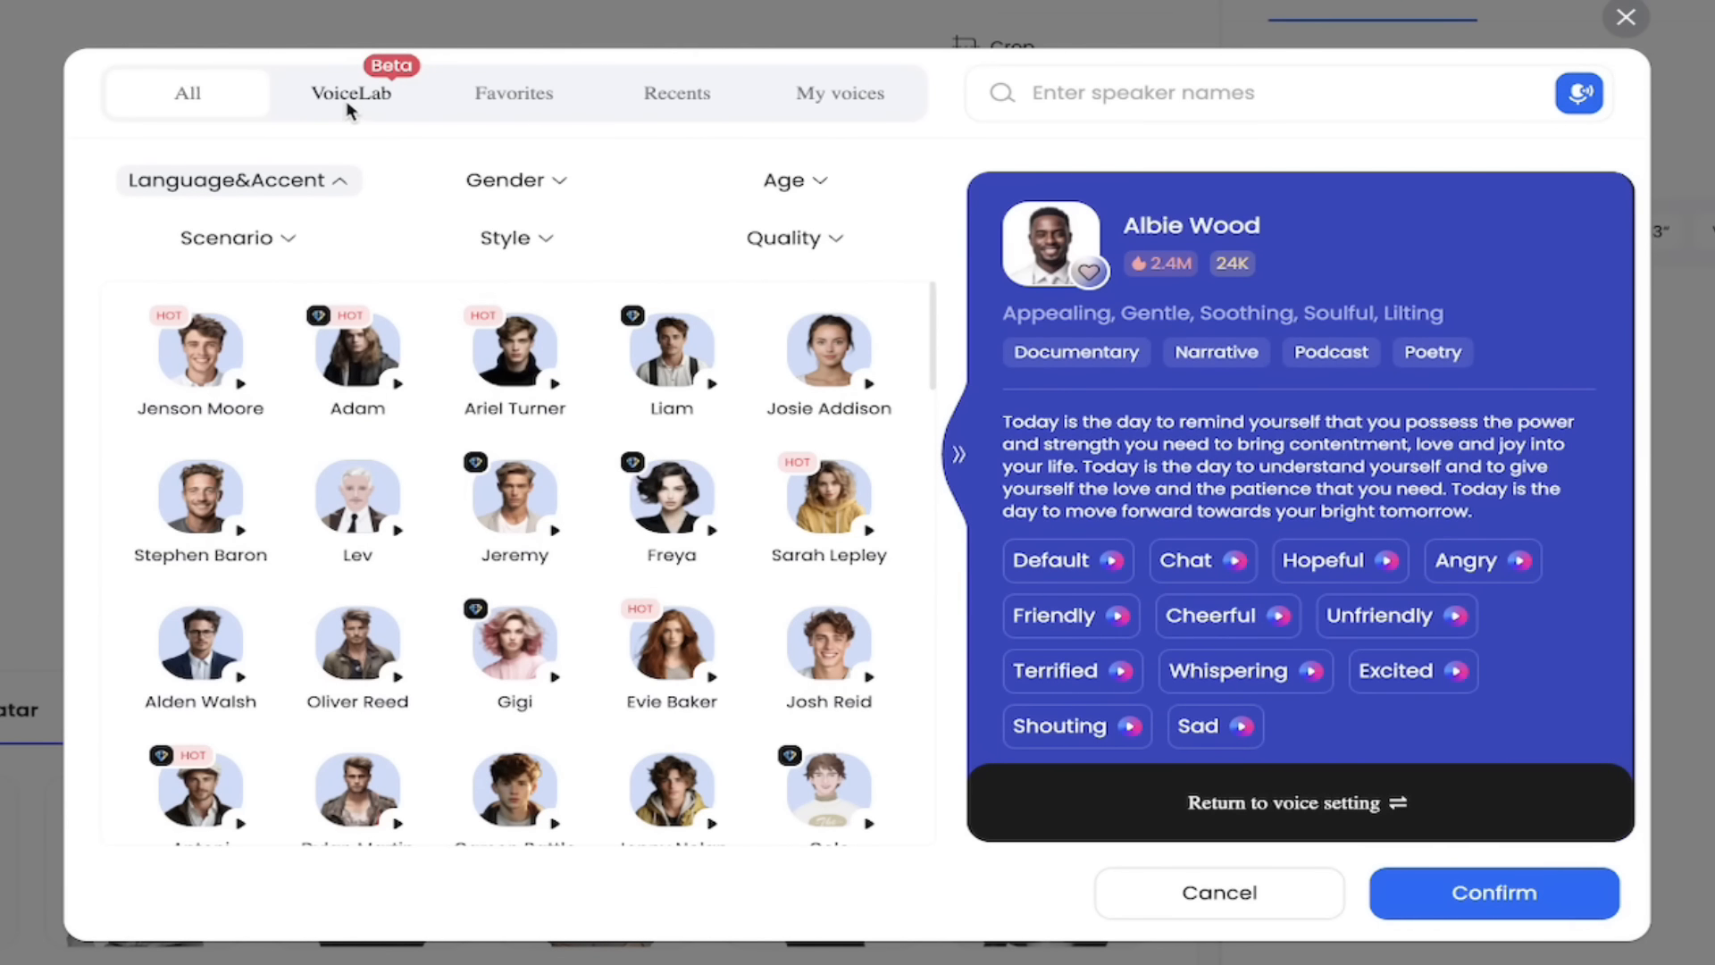
{"action": "left_click", "coordinate": [348, 105]}
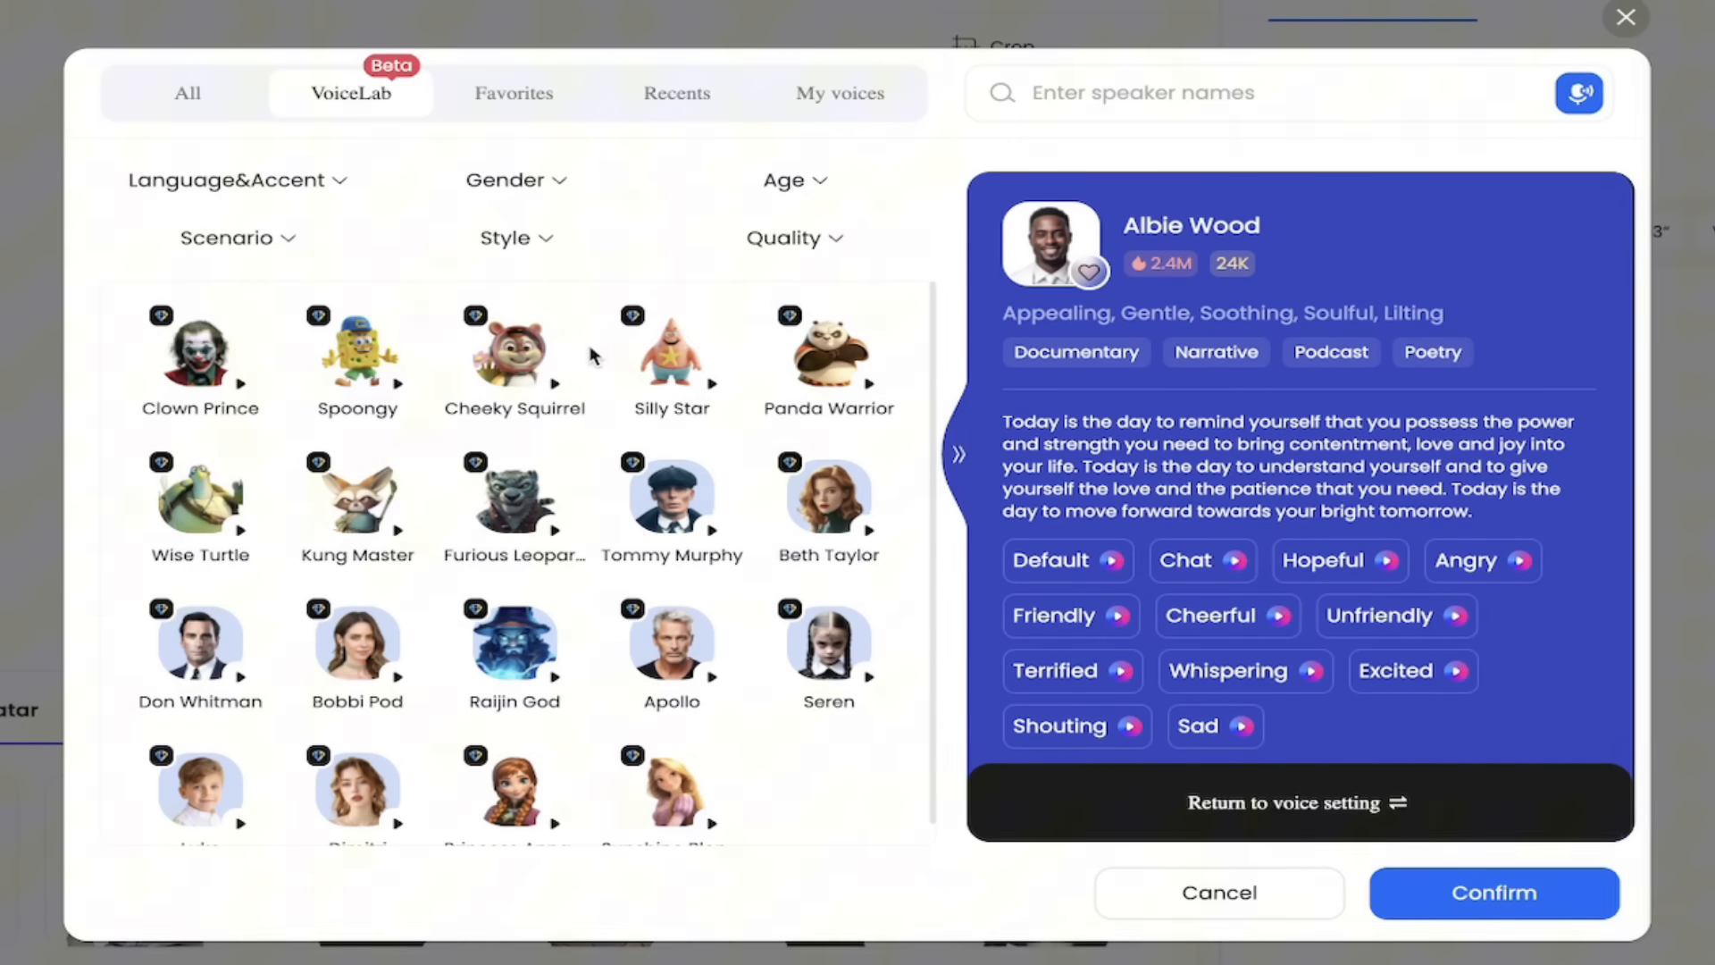
{"action": "left_click", "coordinate": [711, 385]}
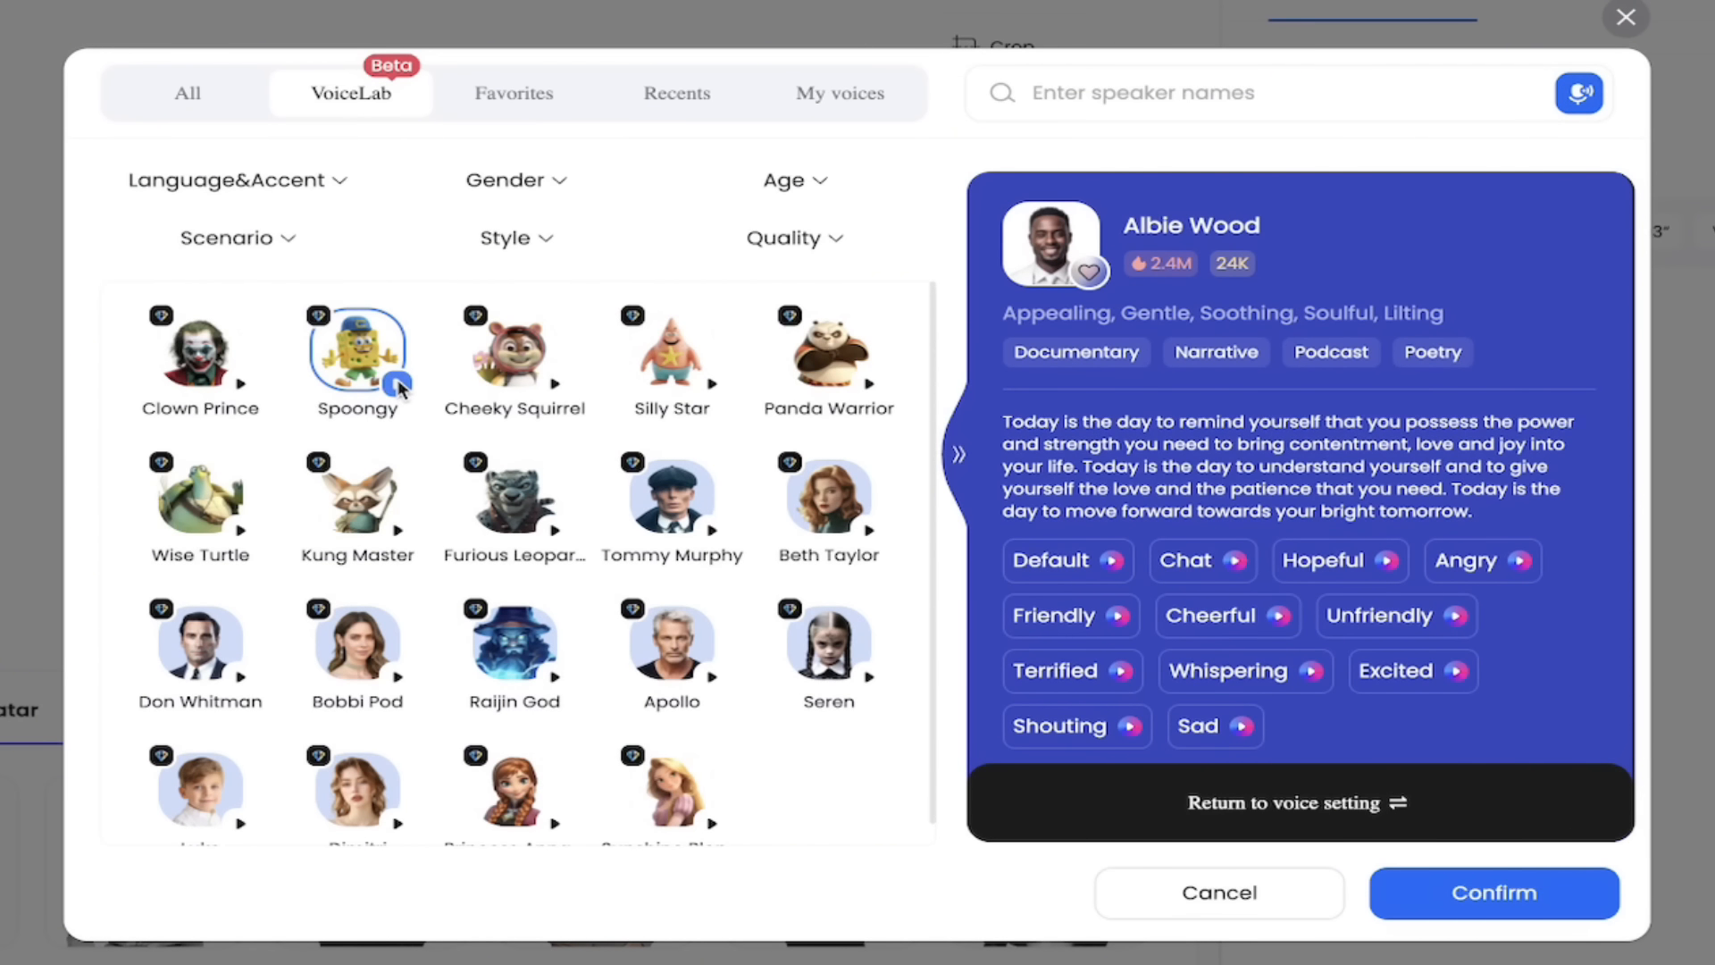
{"action": "left_click", "coordinate": [554, 384]}
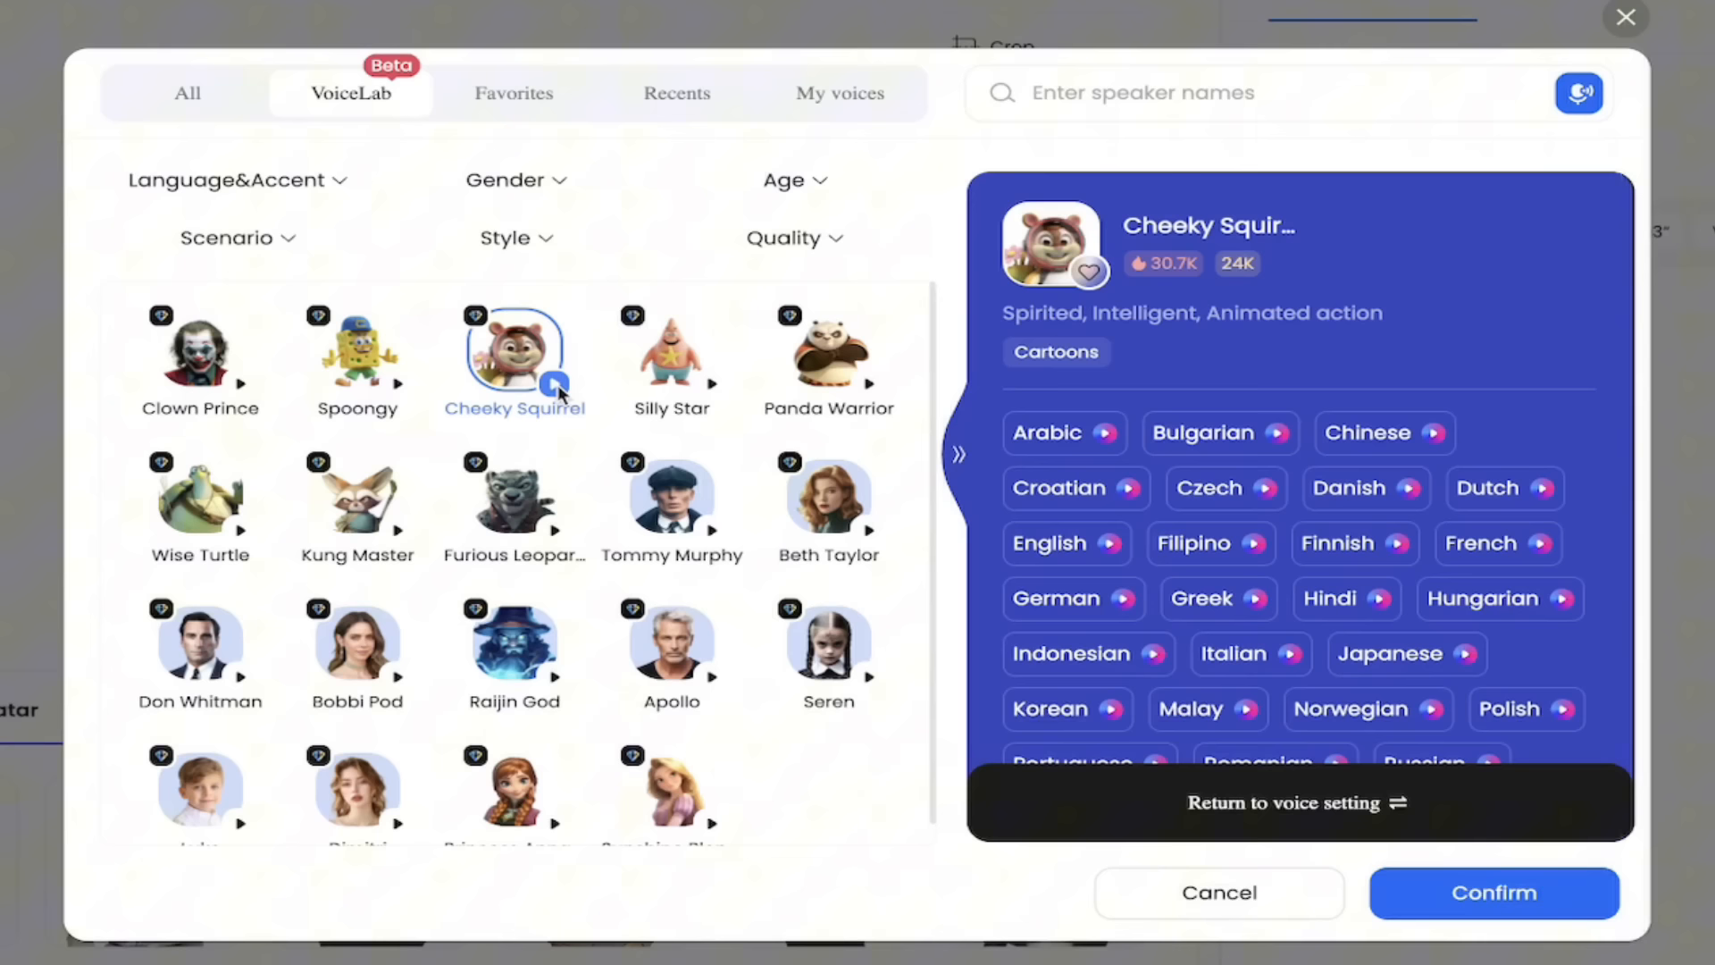
{"action": "left_click", "coordinate": [399, 386]}
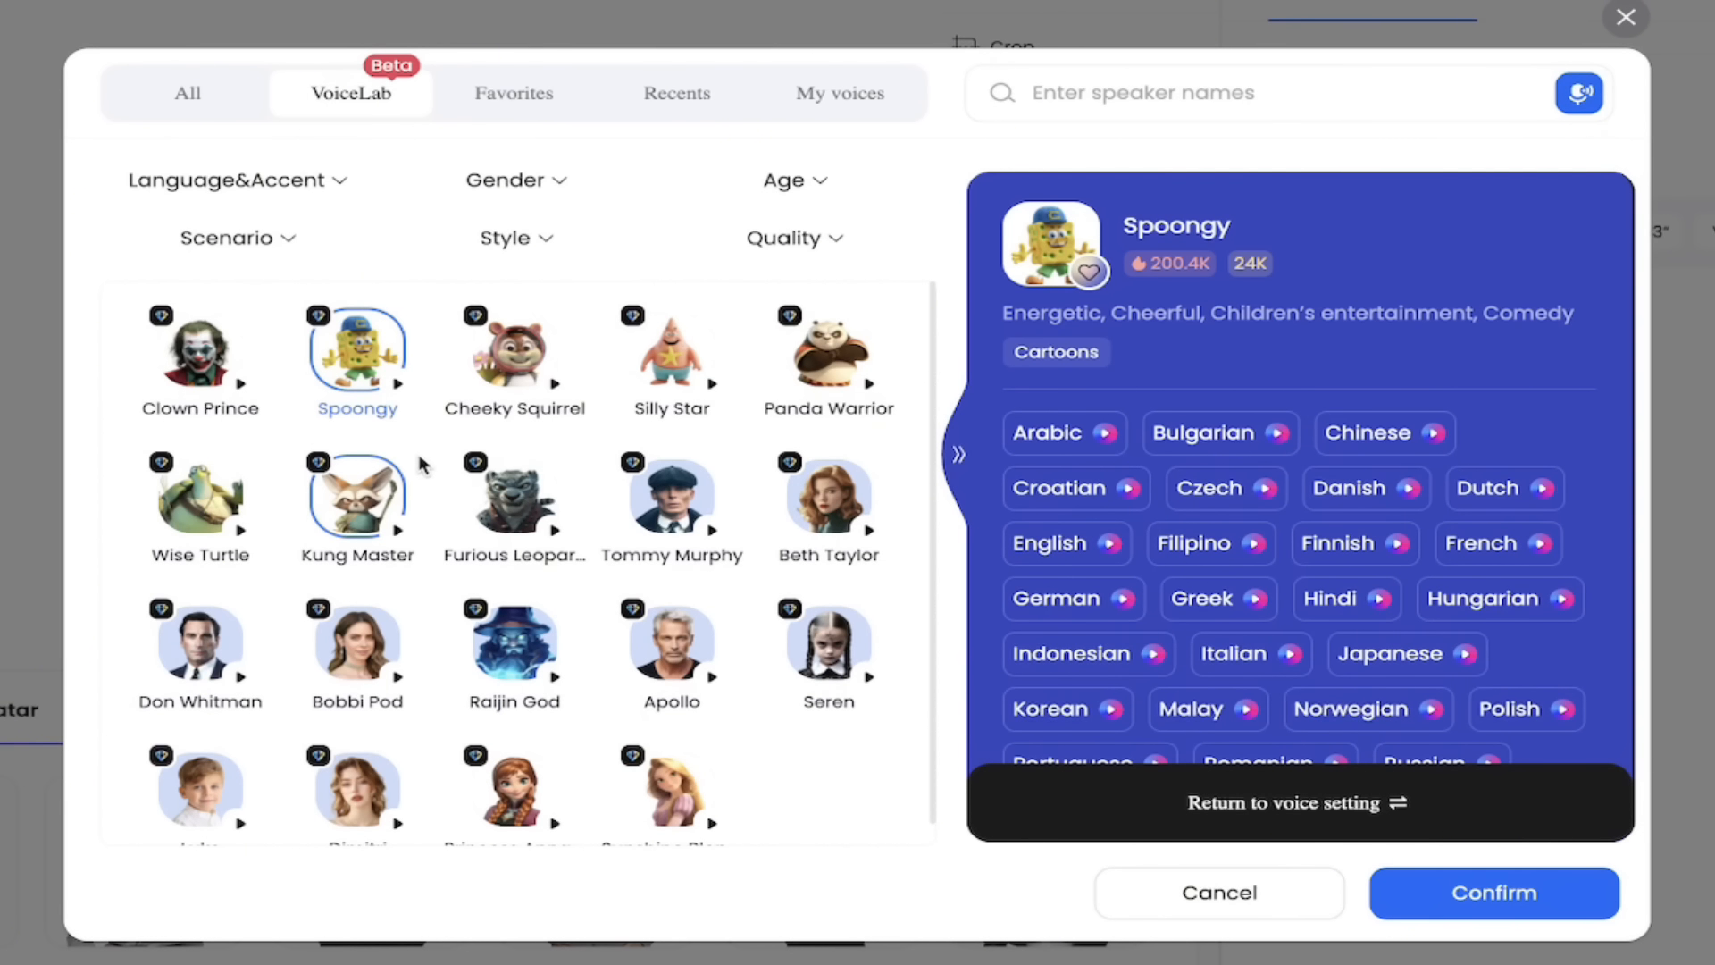
{"action": "scroll", "coordinate": [689, 640], "scroll_direction": "down", "scroll_amount": 1}
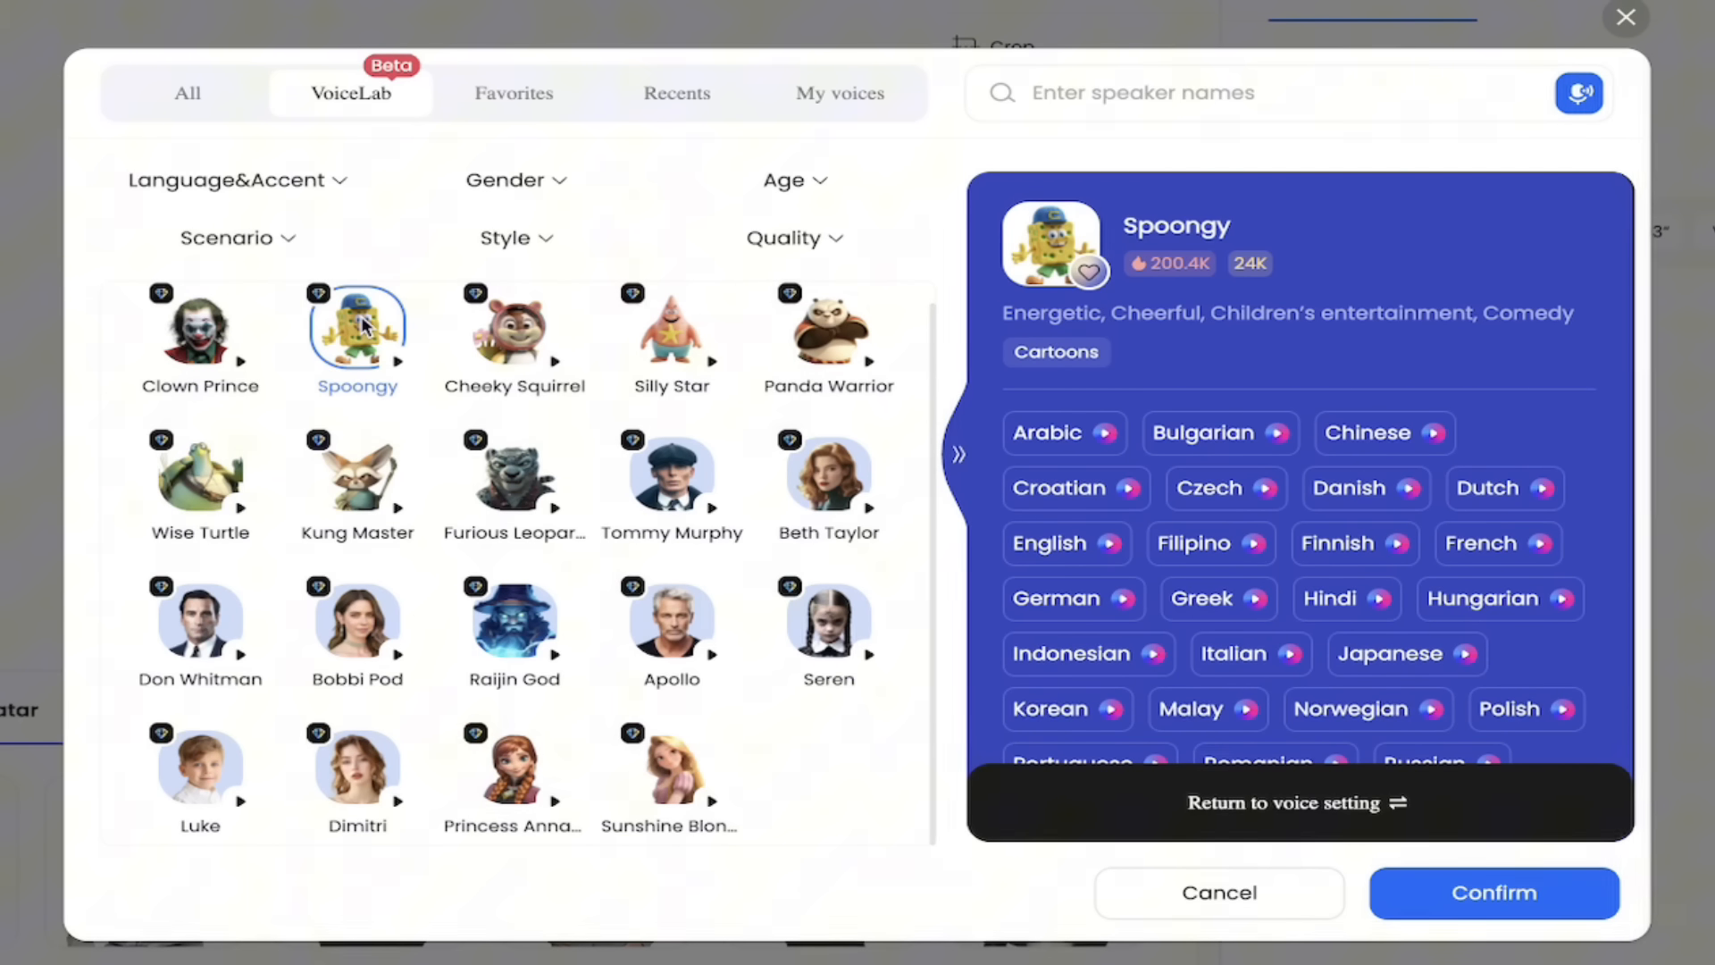
{"action": "left_click", "coordinate": [1474, 910]}
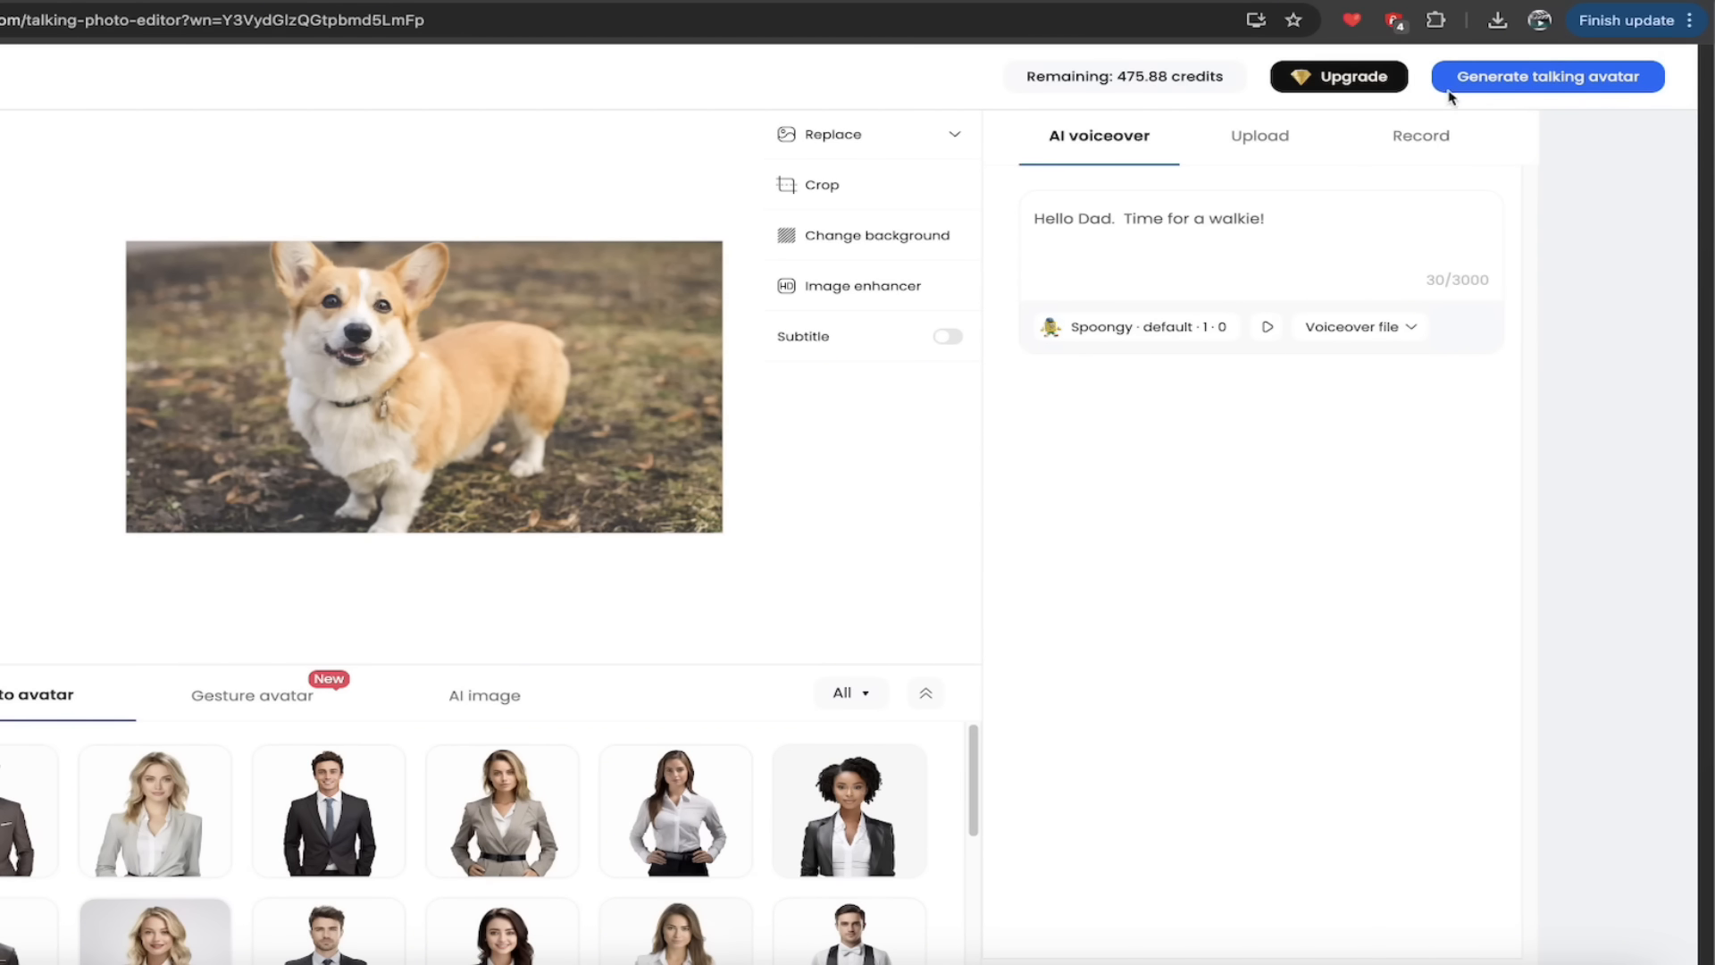
Generate the talking avatar from the corgi photo and preview the finished video in My avatars
{"action": "left_click", "coordinate": [1480, 79]}
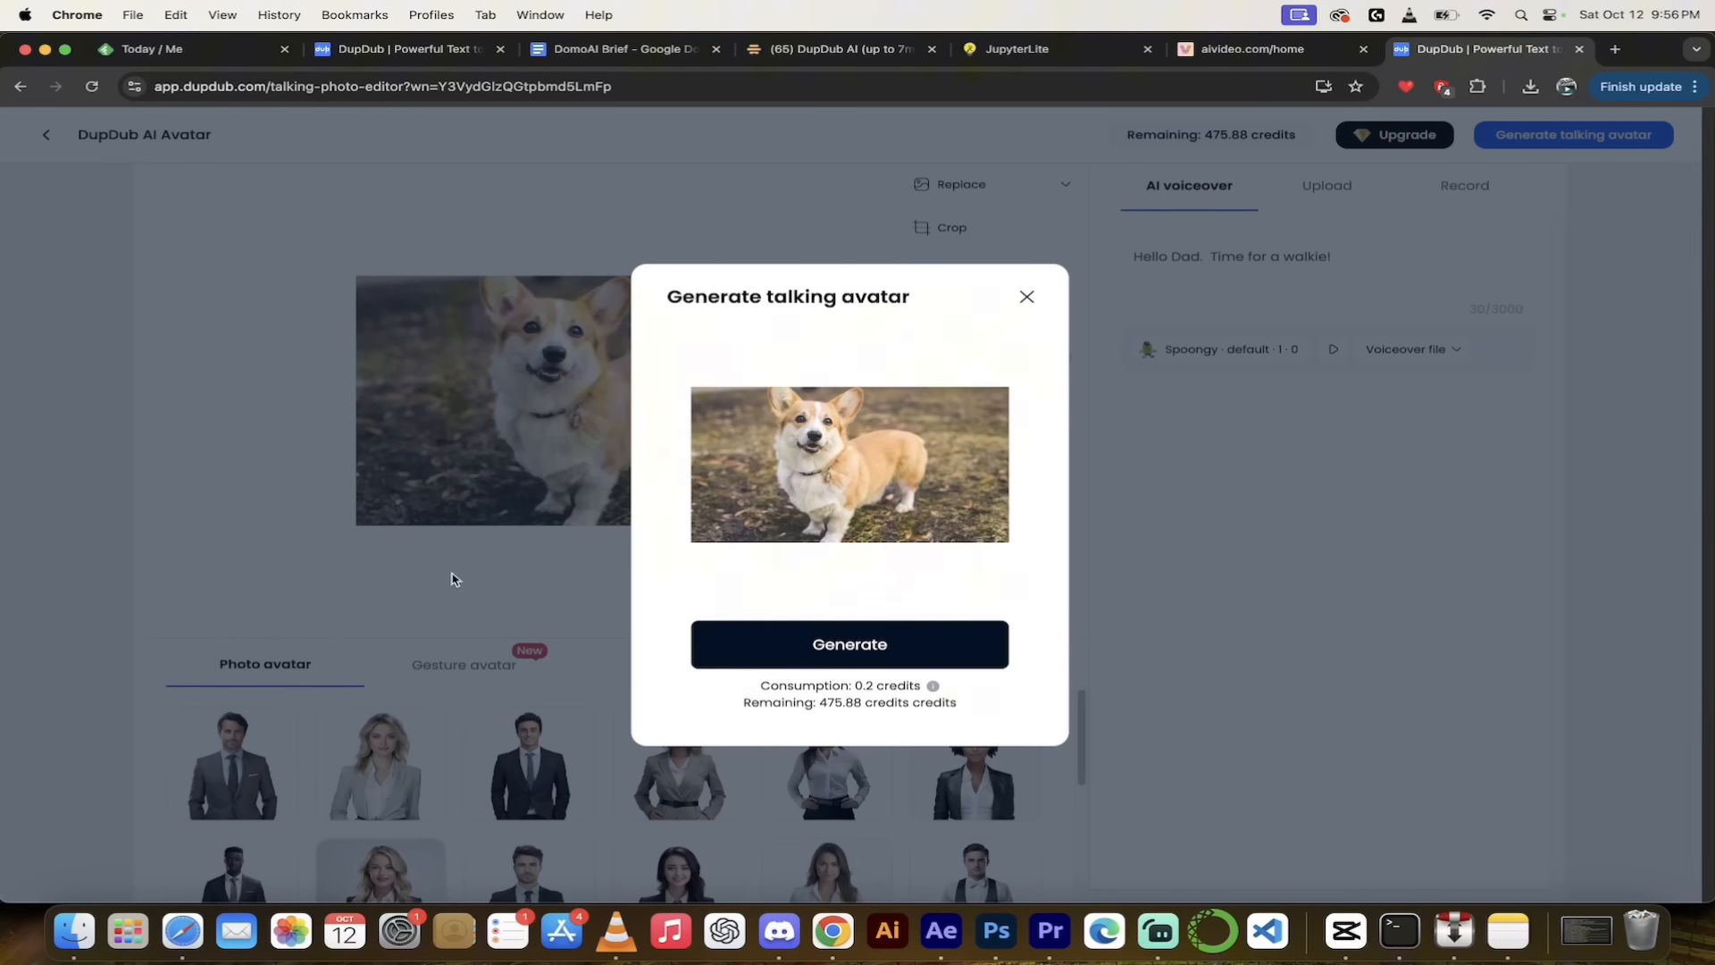
{"action": "left_click", "coordinate": [770, 642]}
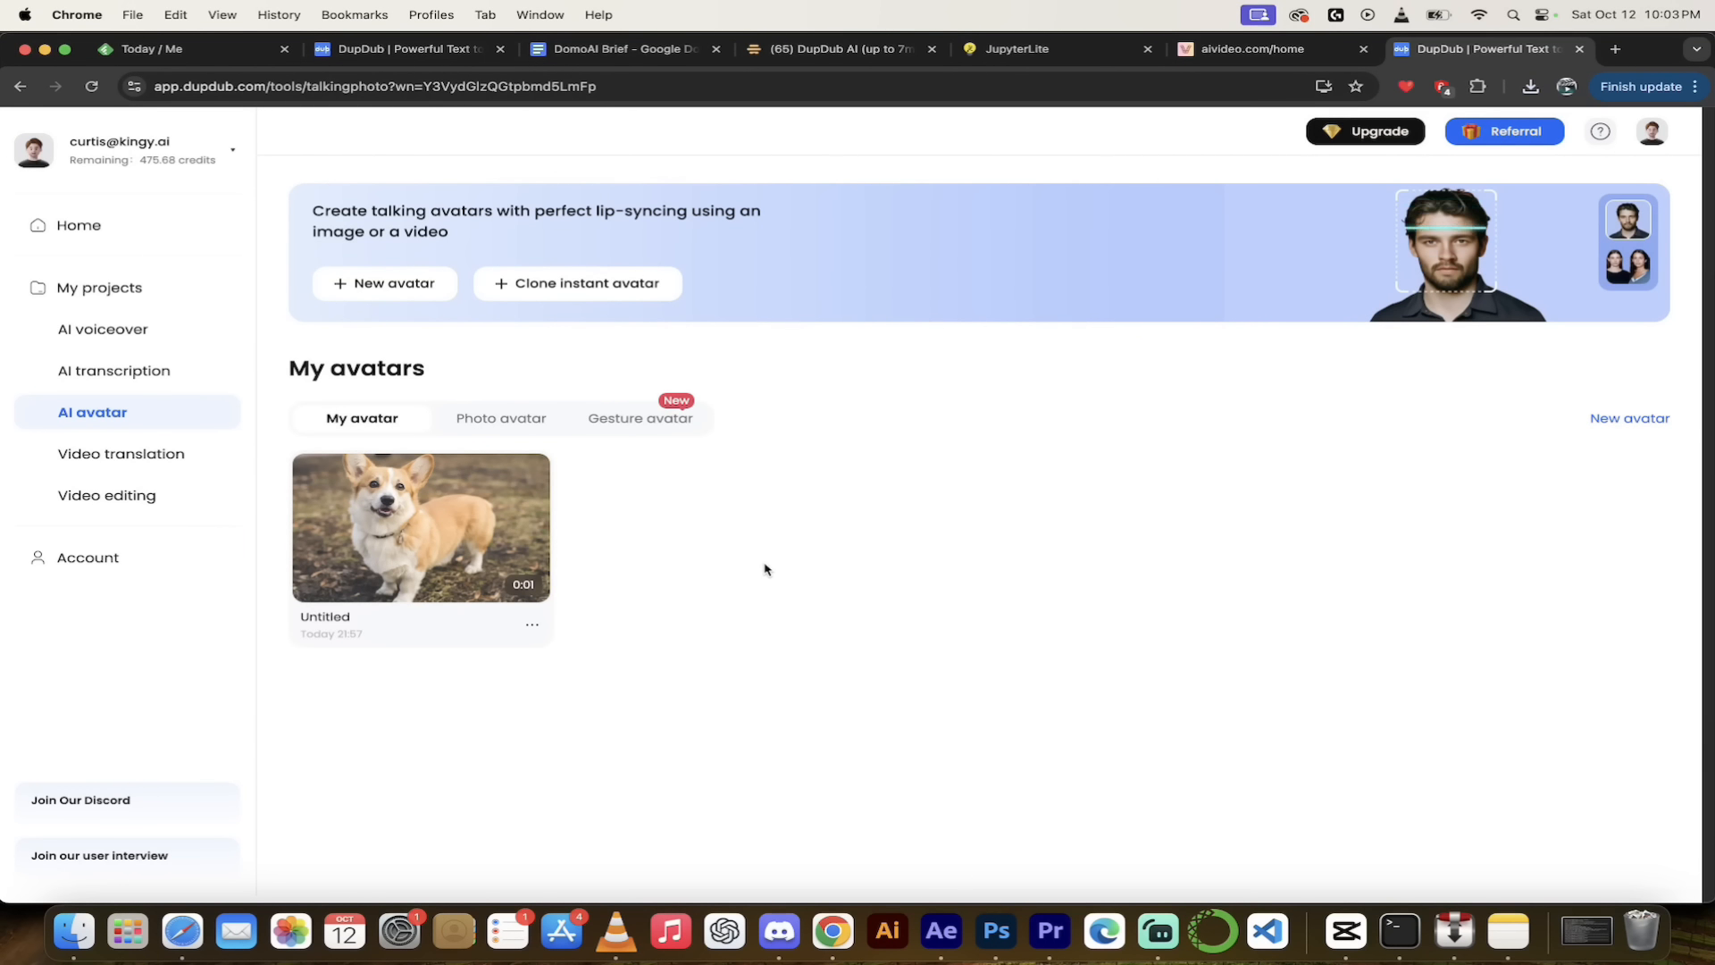
{"action": "mouse_move", "coordinate": [364, 533]}
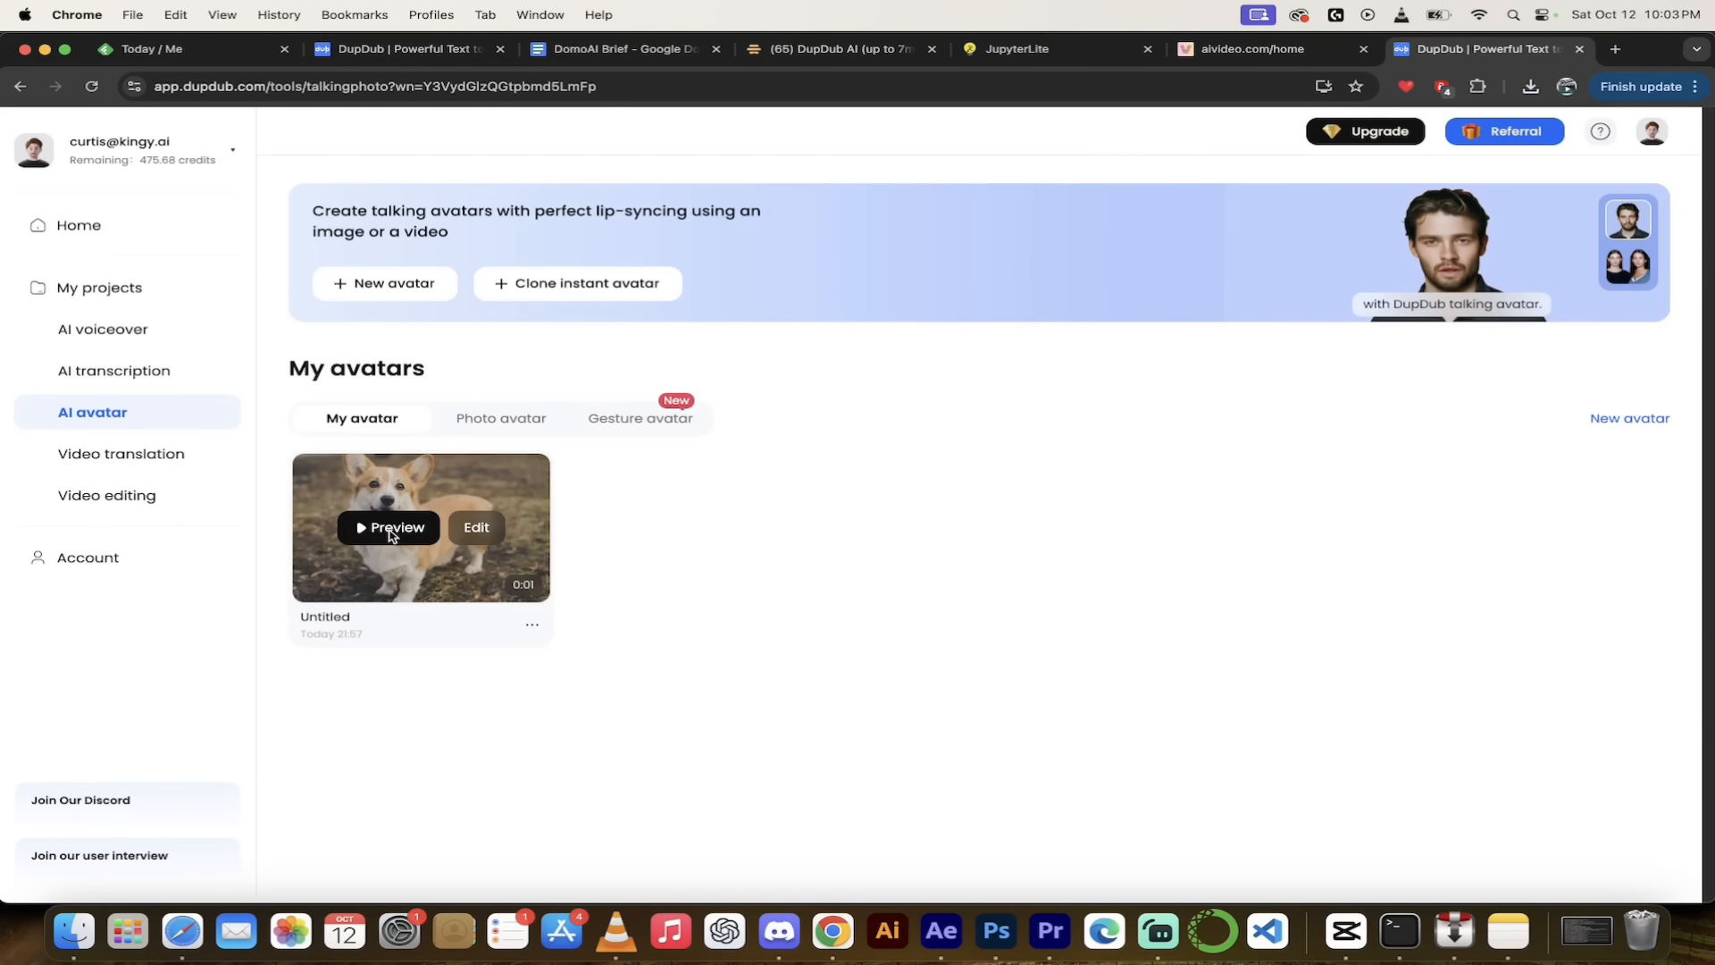
{"action": "left_click", "coordinate": [390, 529]}
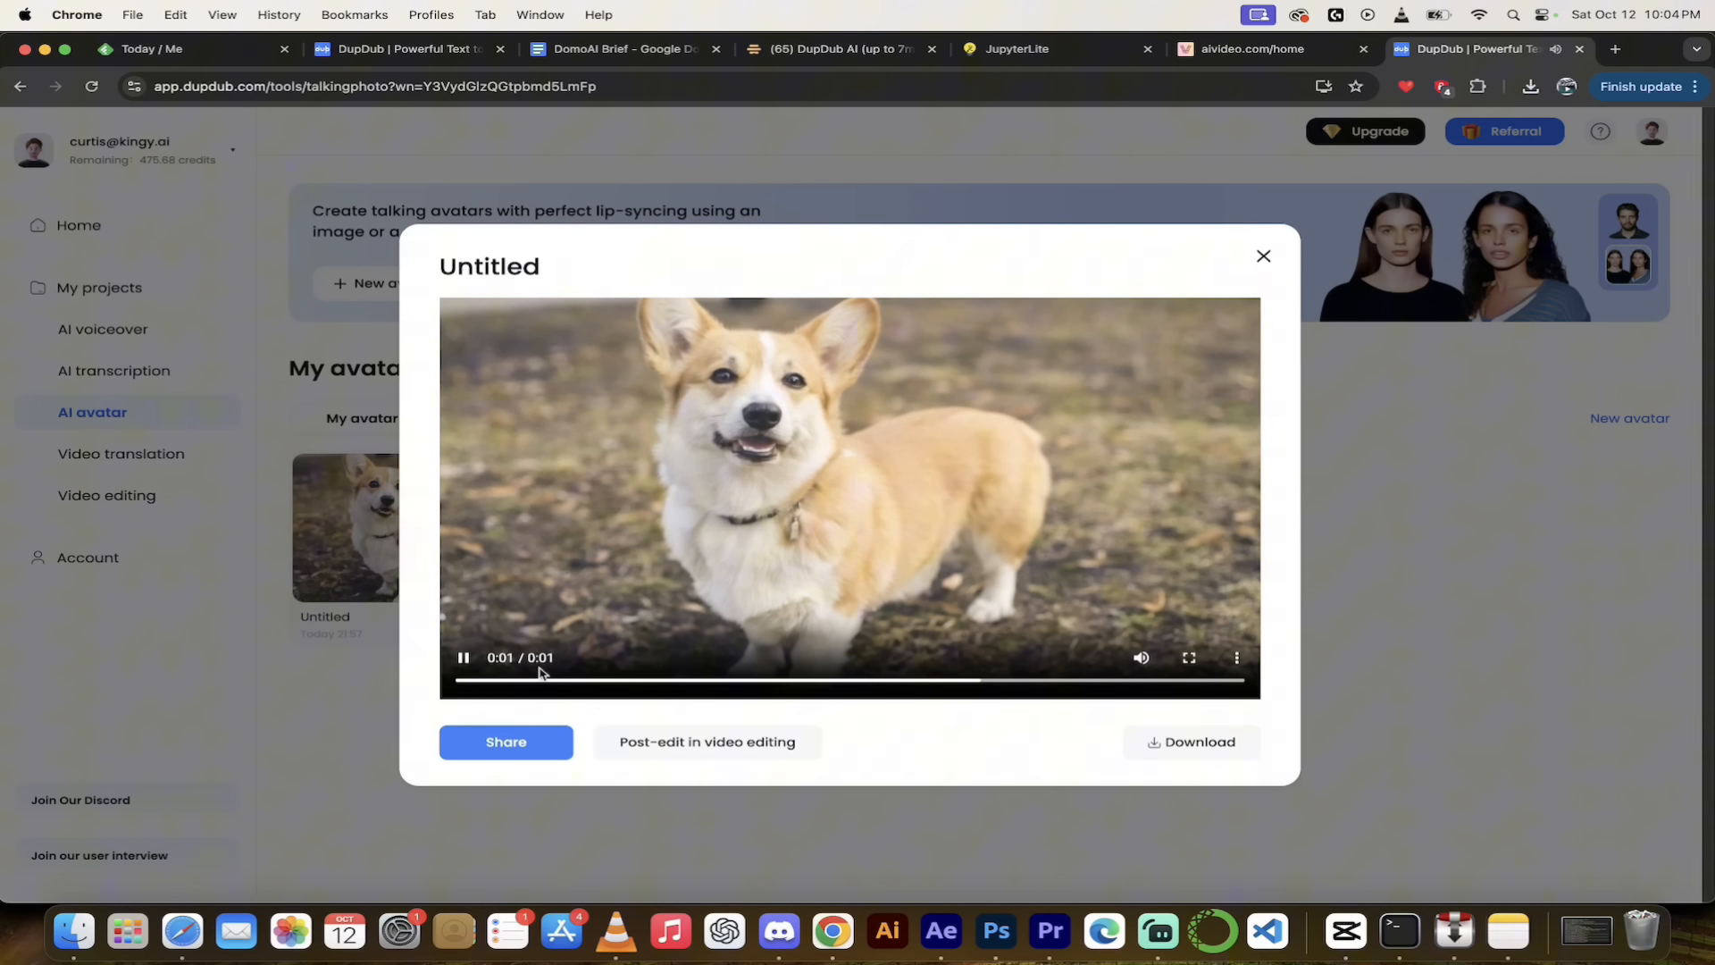
{"action": "left_click", "coordinate": [464, 658]}
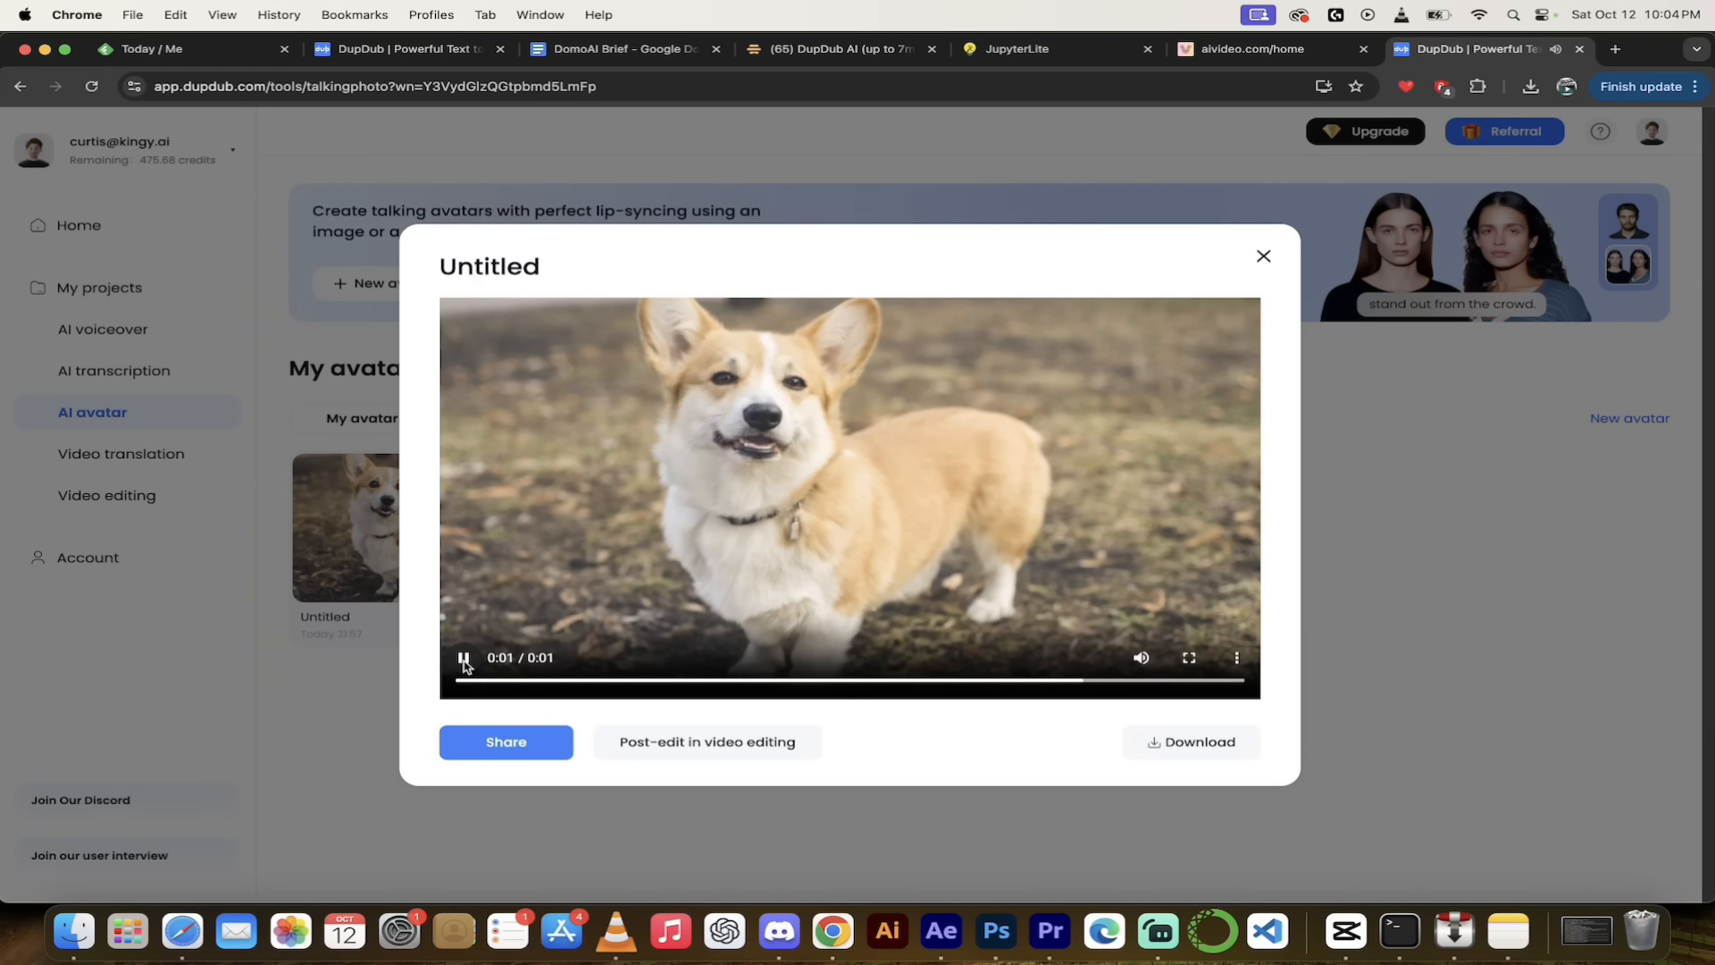
{"action": "left_click", "coordinate": [1263, 257]}
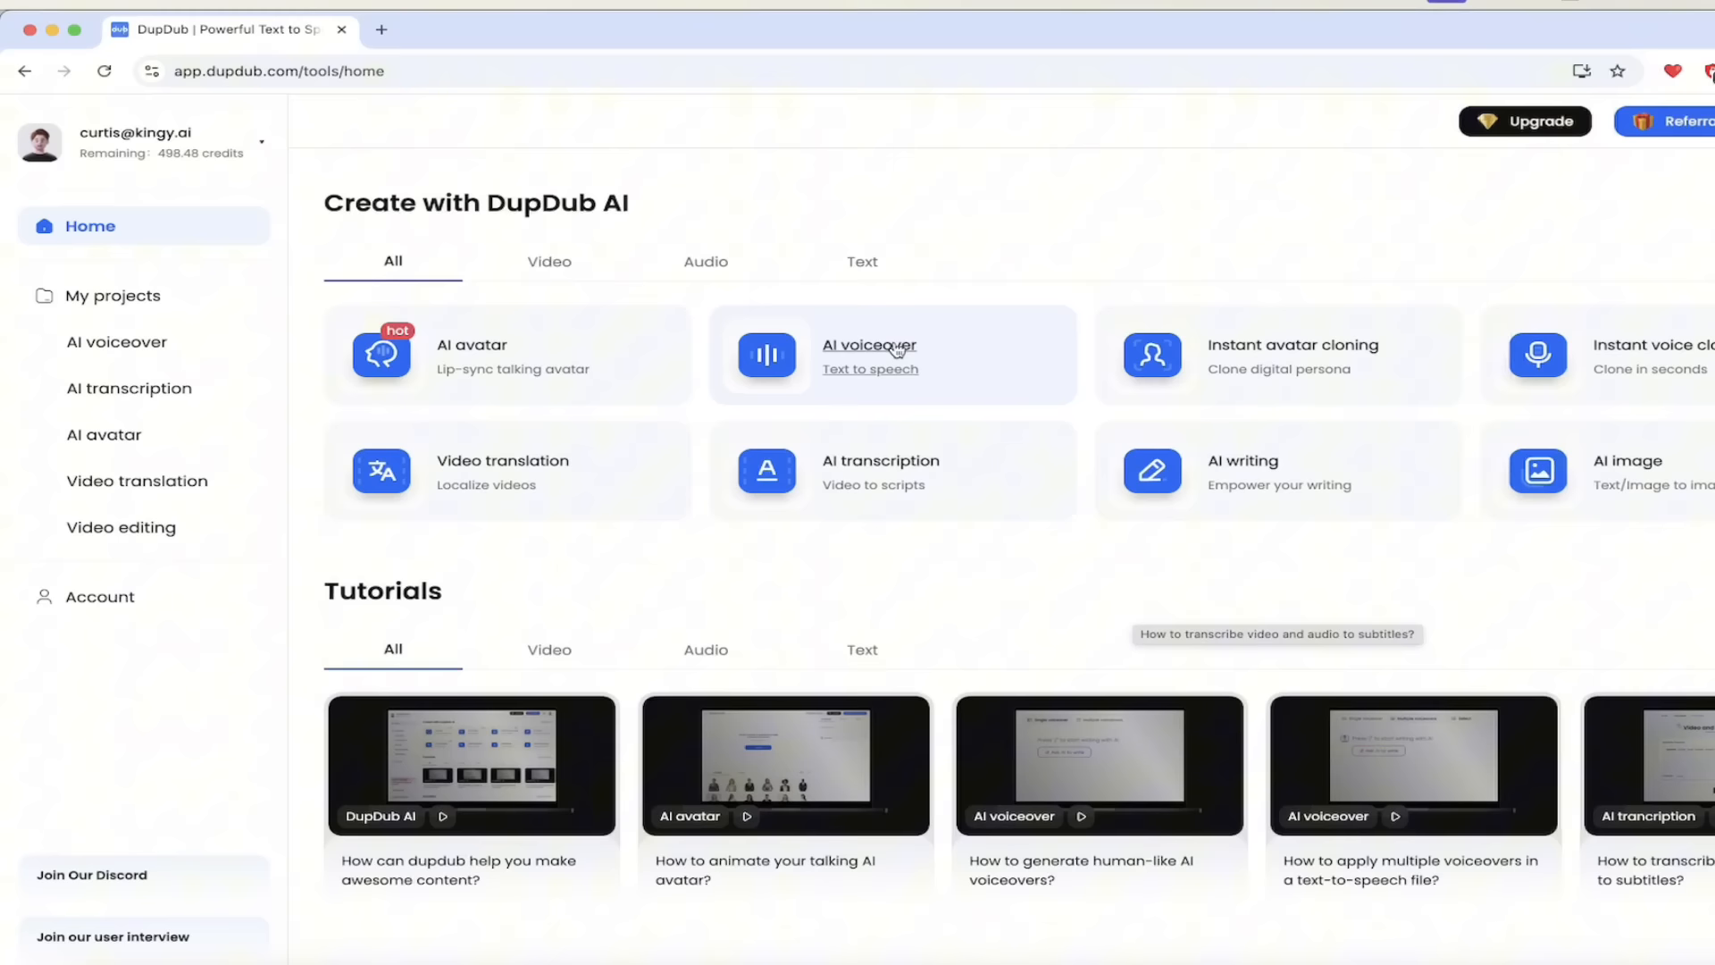
Open the AI voiceover tool and read through the French bulldog summer walk script, clearing its text selection
{"action": "left_click", "coordinate": [802, 338]}
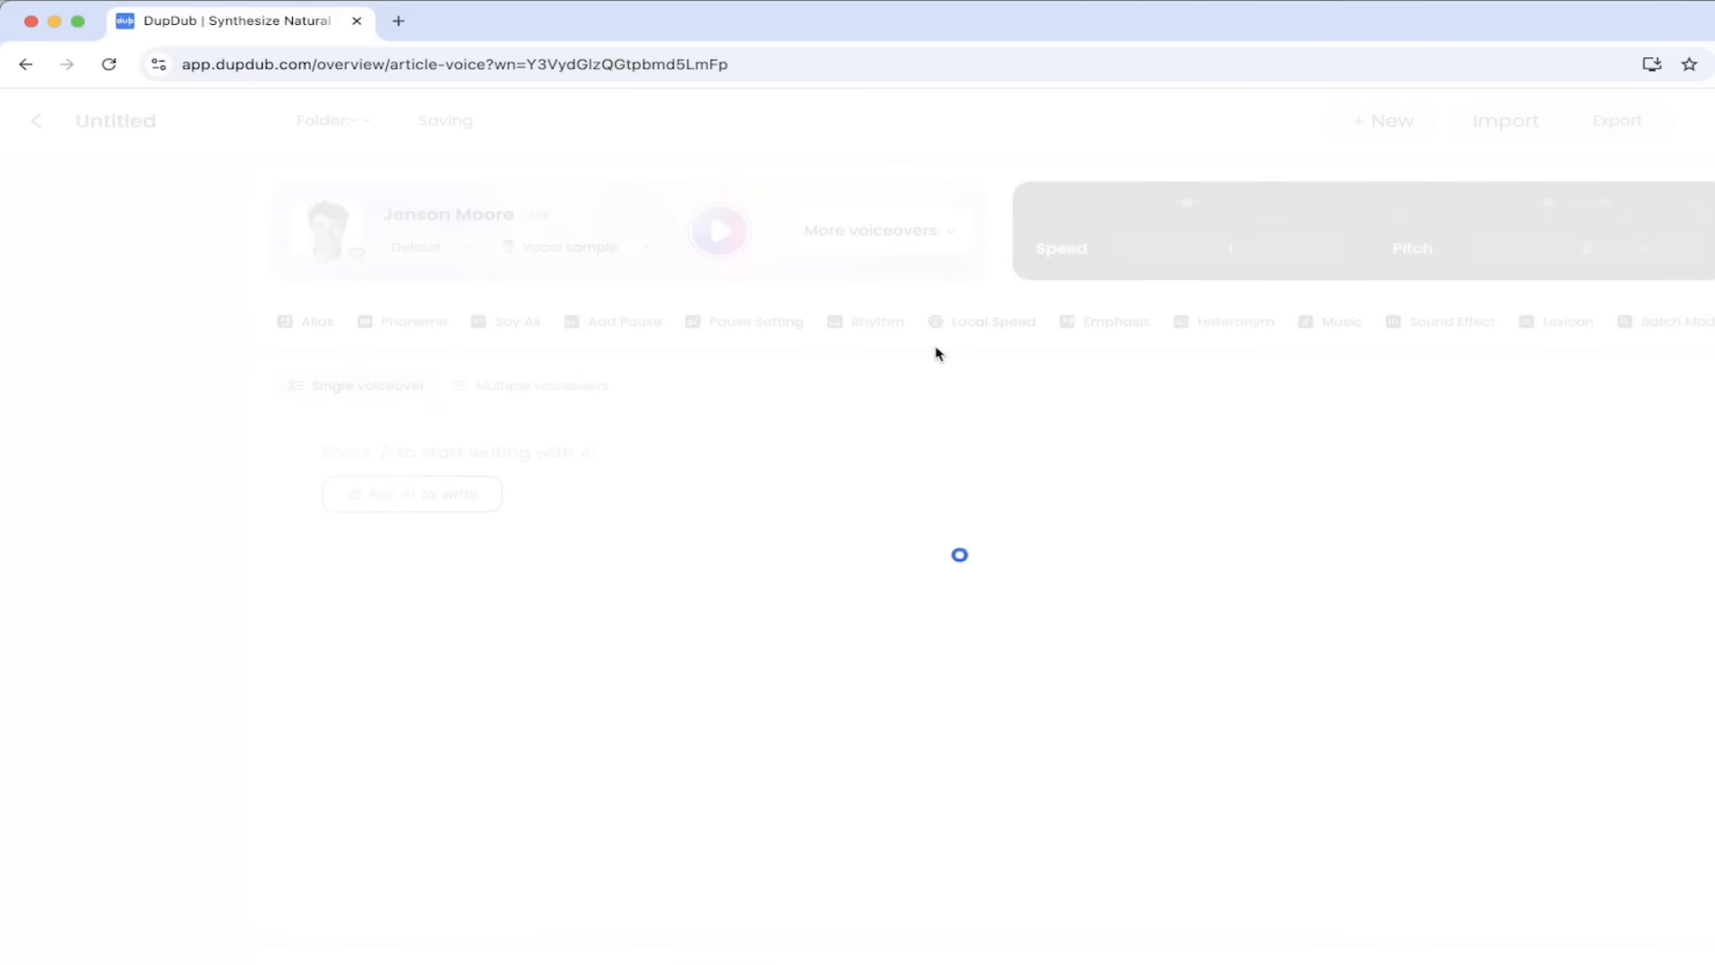
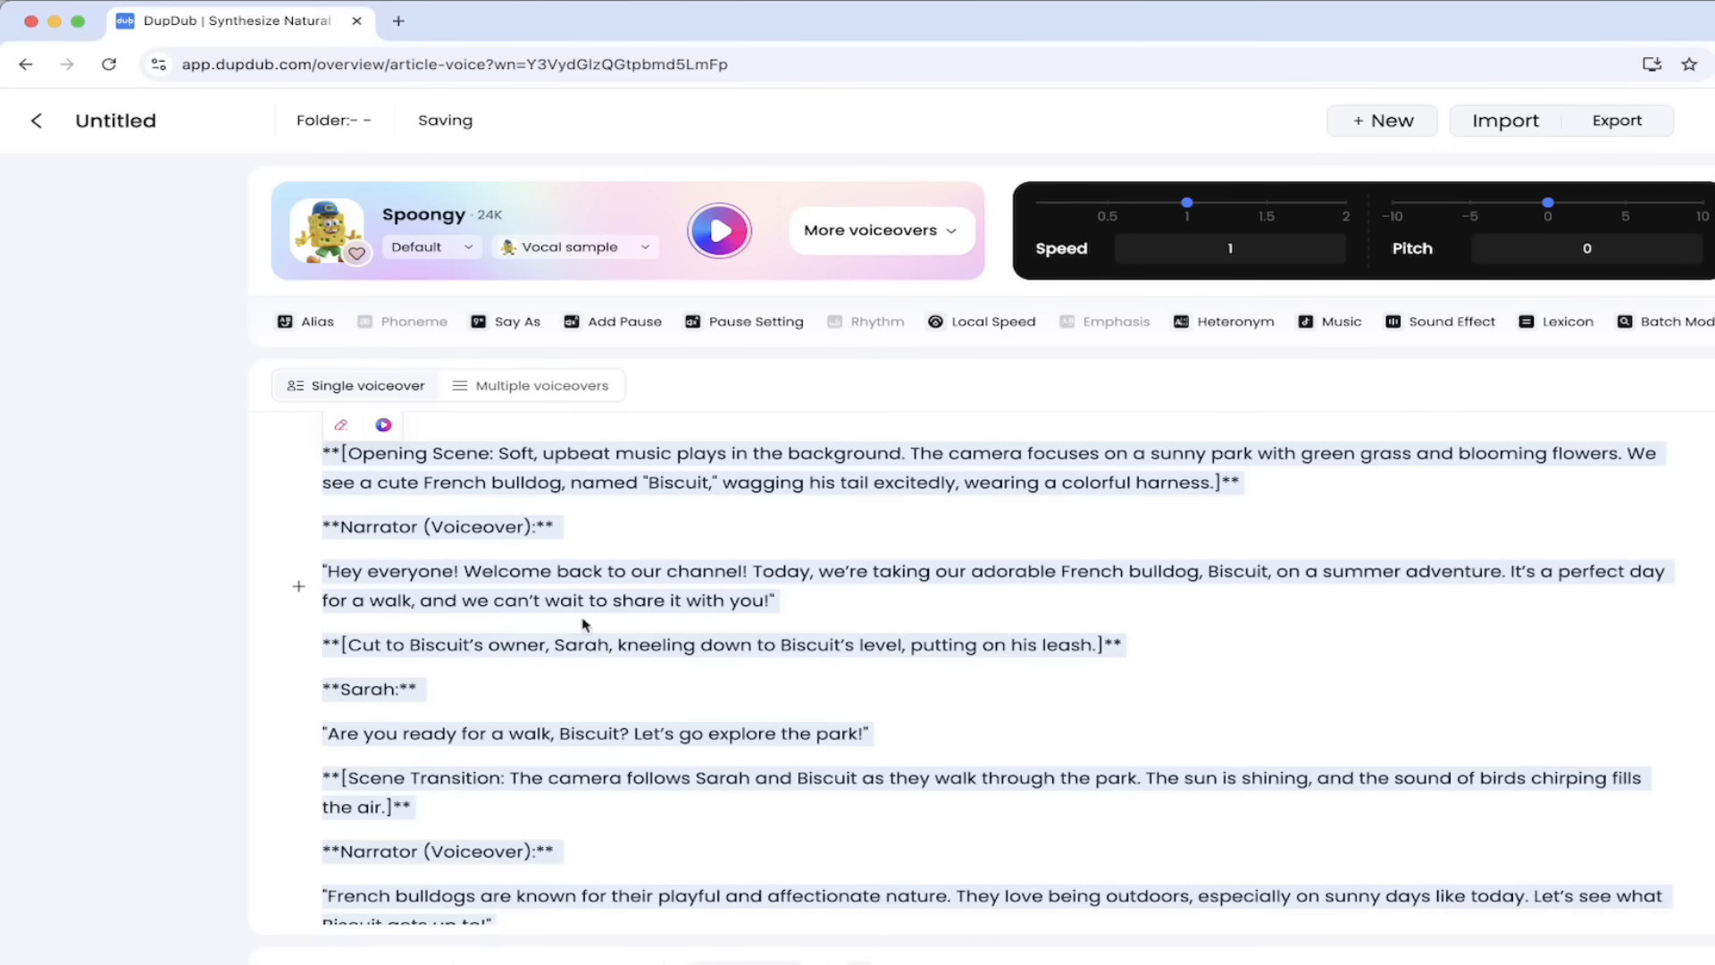
{"action": "scroll", "coordinate": [738, 636], "scroll_direction": "down", "scroll_amount": 10}
{"action": "scroll", "coordinate": [738, 636], "scroll_direction": "down", "scroll_amount": 10}
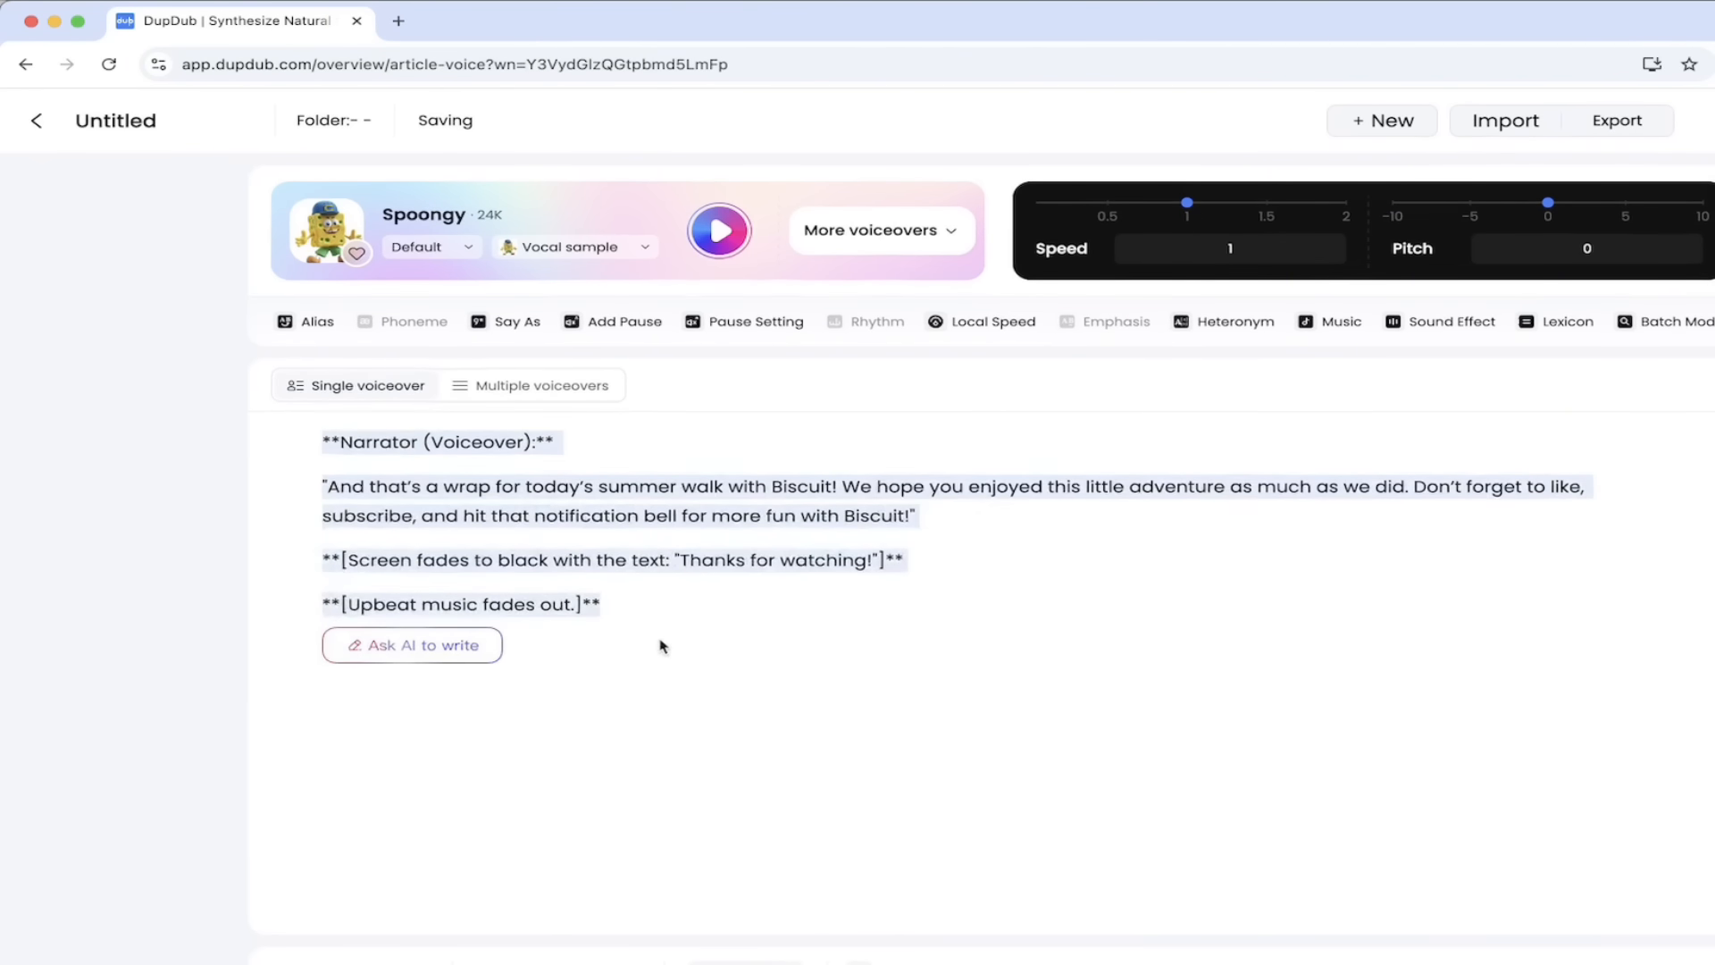
{"action": "left_click", "coordinate": [629, 607]}
{"action": "scroll", "coordinate": [698, 598], "scroll_direction": "up", "scroll_amount": 15}
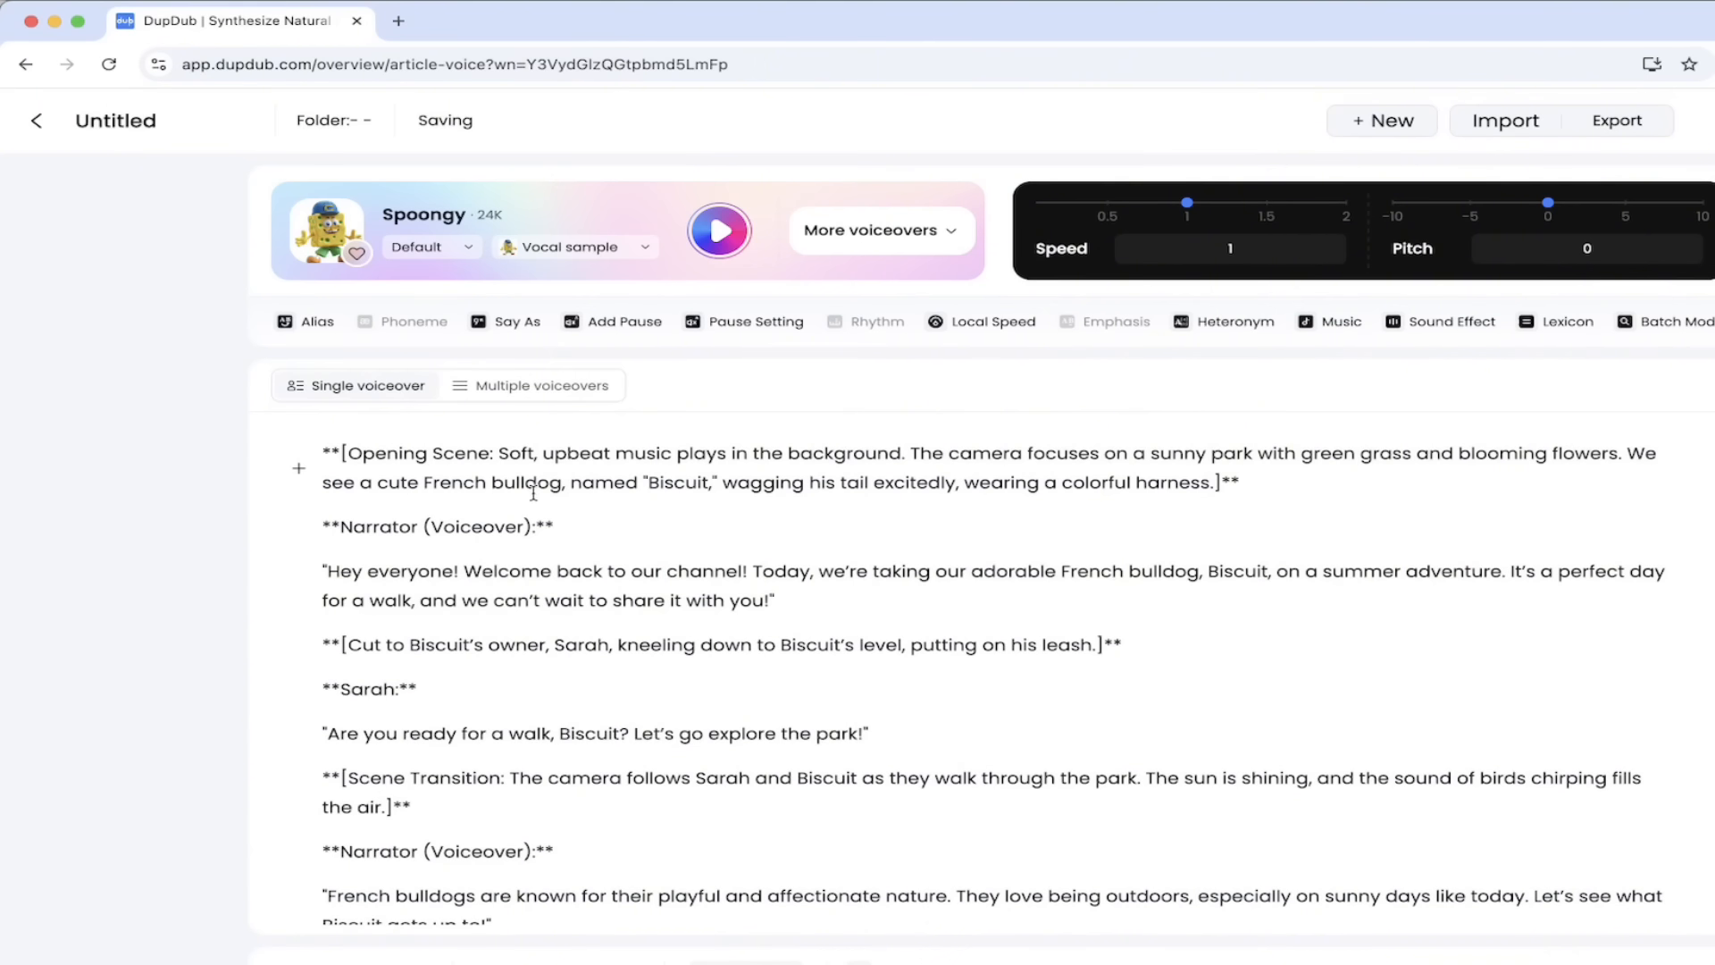
Delete the opening scene description and the first narrator label from the script, and play the voiceover from the greeting
{"action": "left_click_drag", "start_coordinate": [568, 531], "coordinate": [326, 453]}
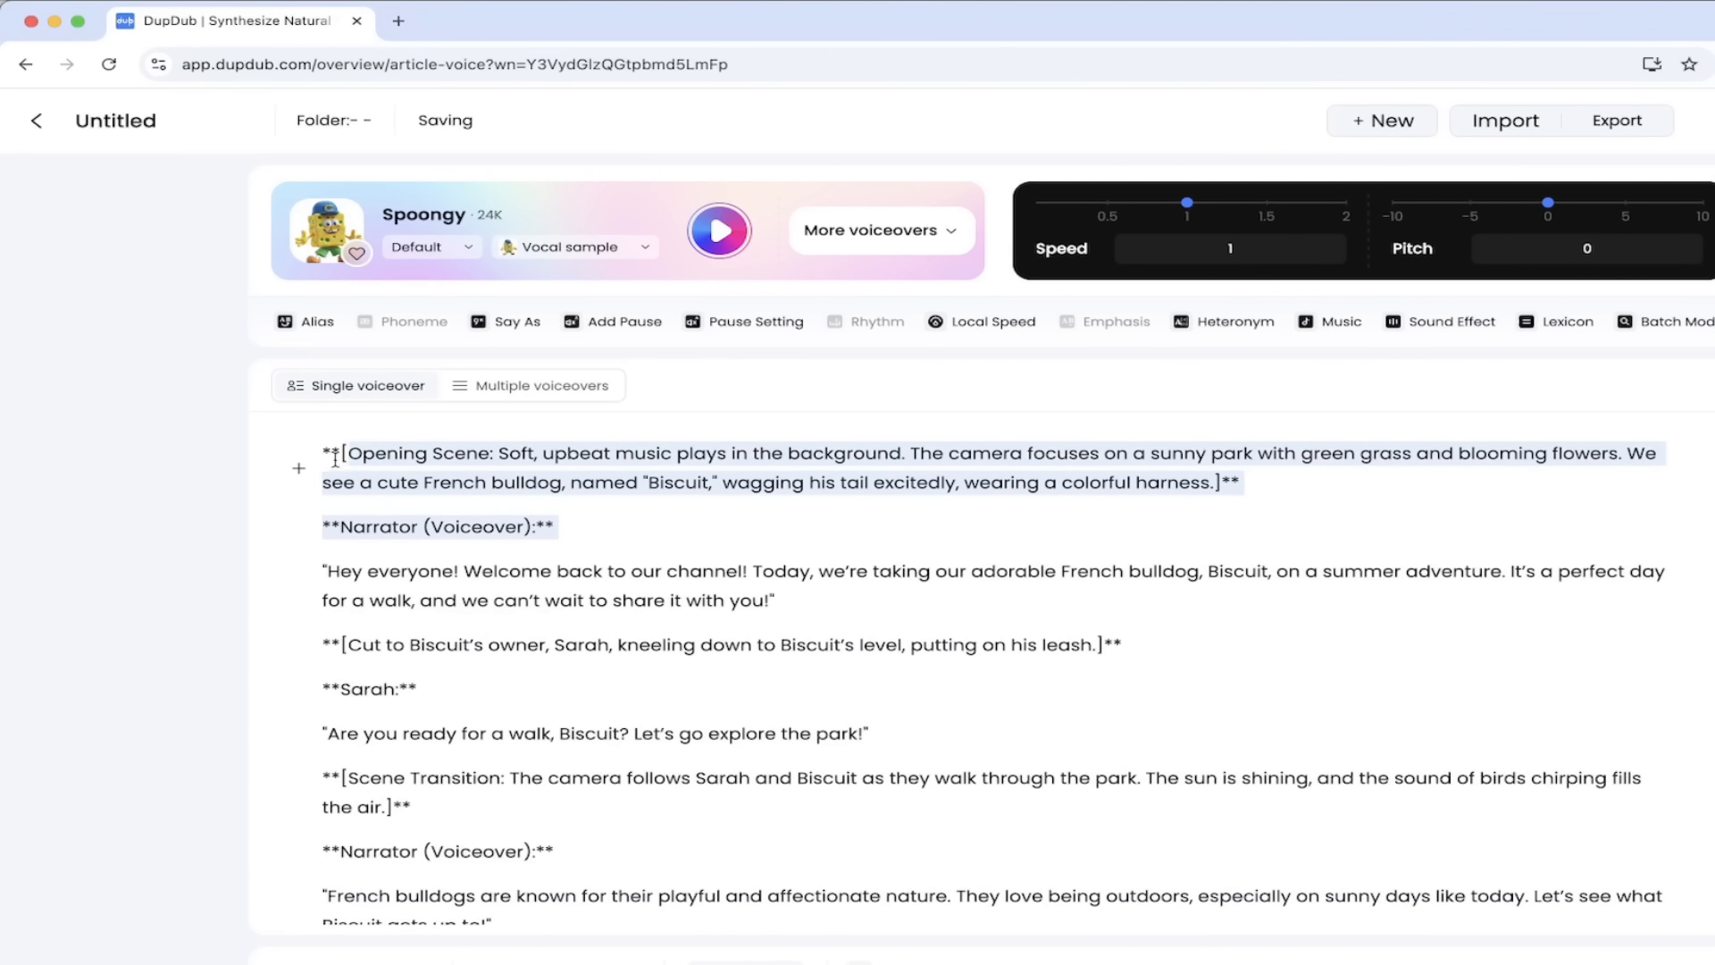
{"action": "key", "text": "BackSpace"}
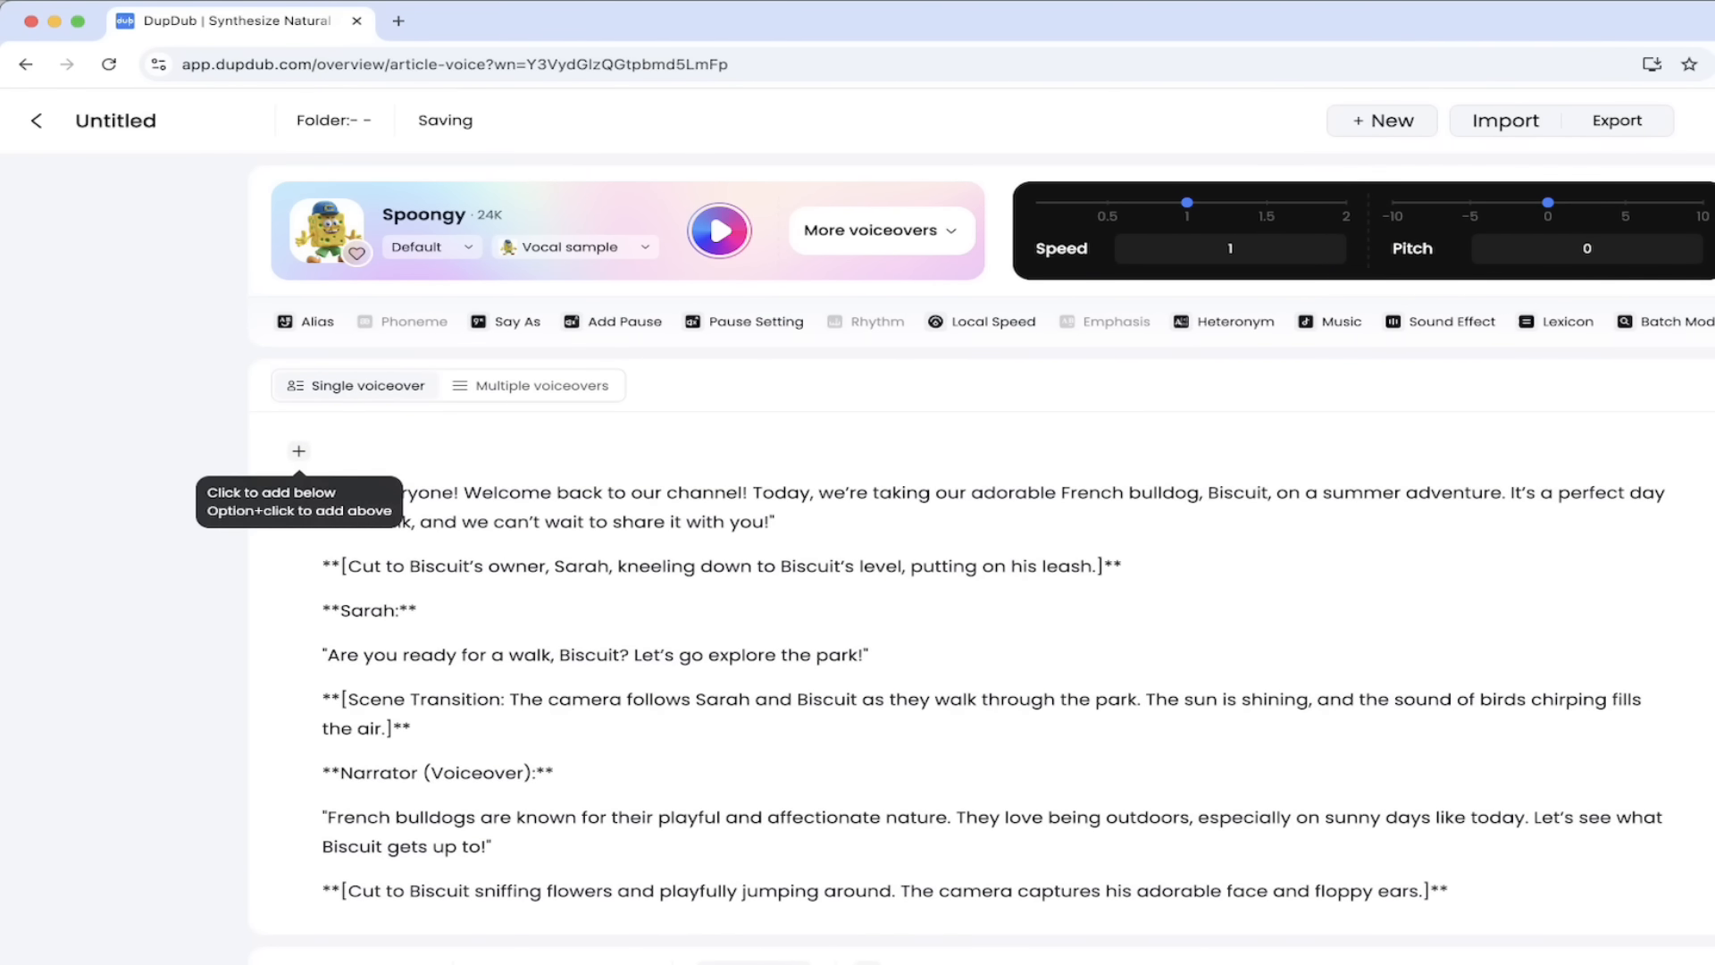
{"action": "key", "text": "BackSpace"}
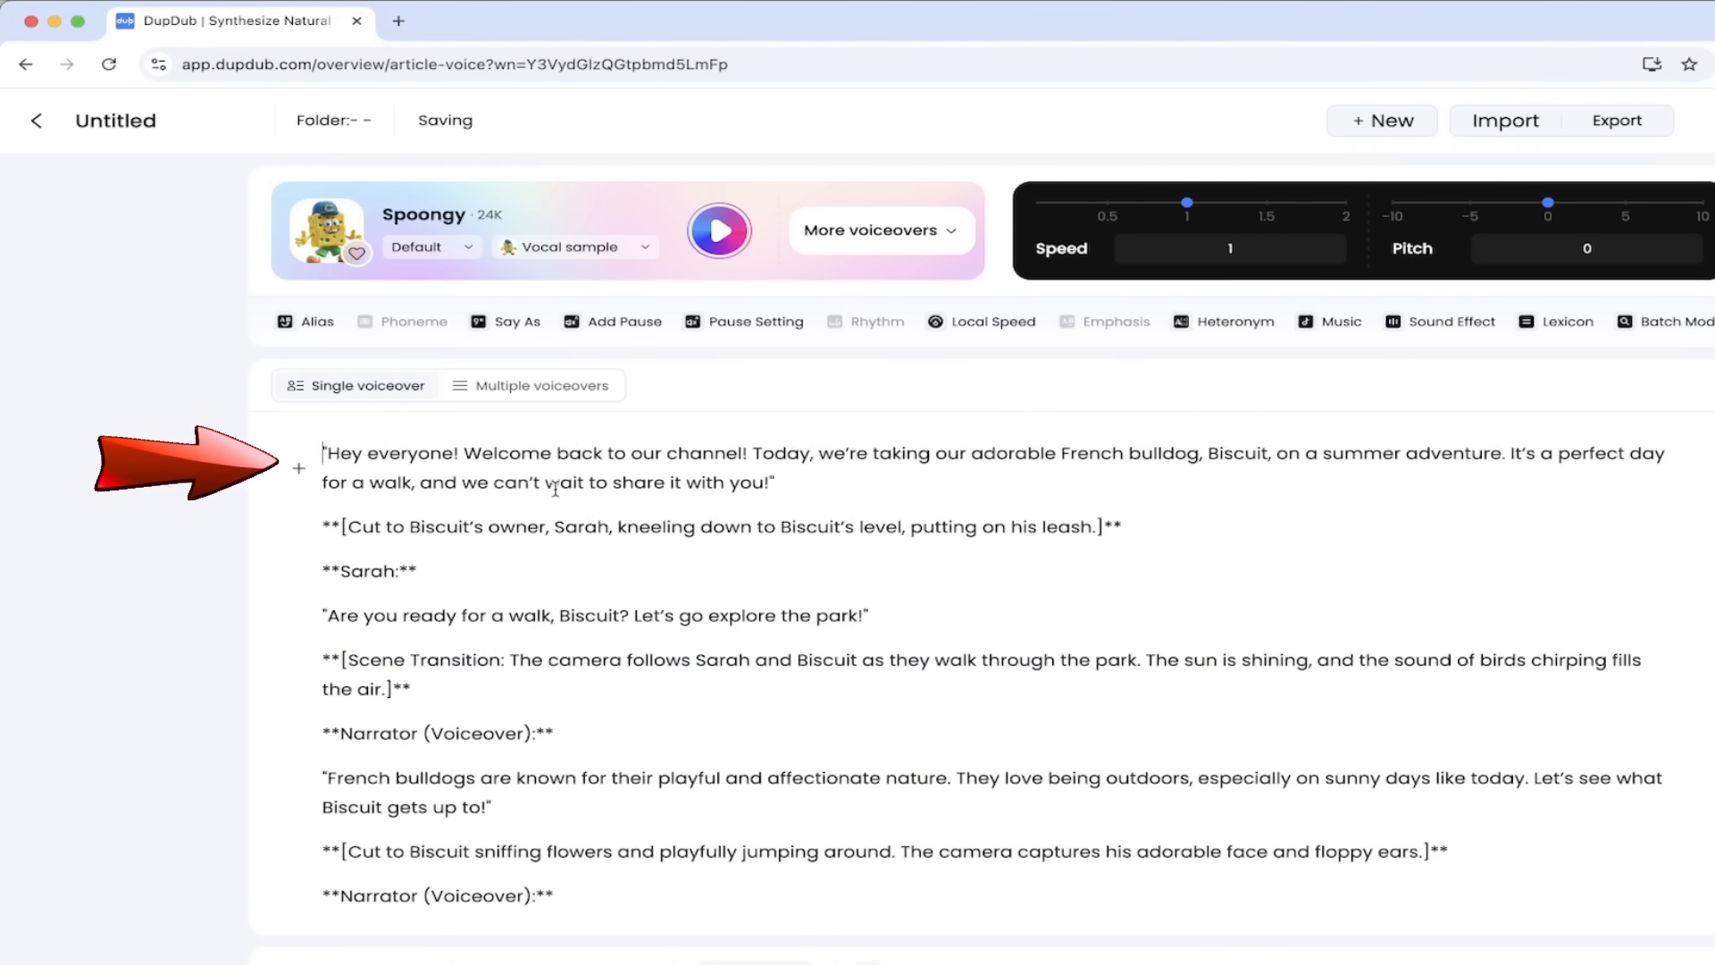
{"action": "left_click", "coordinate": [718, 234]}
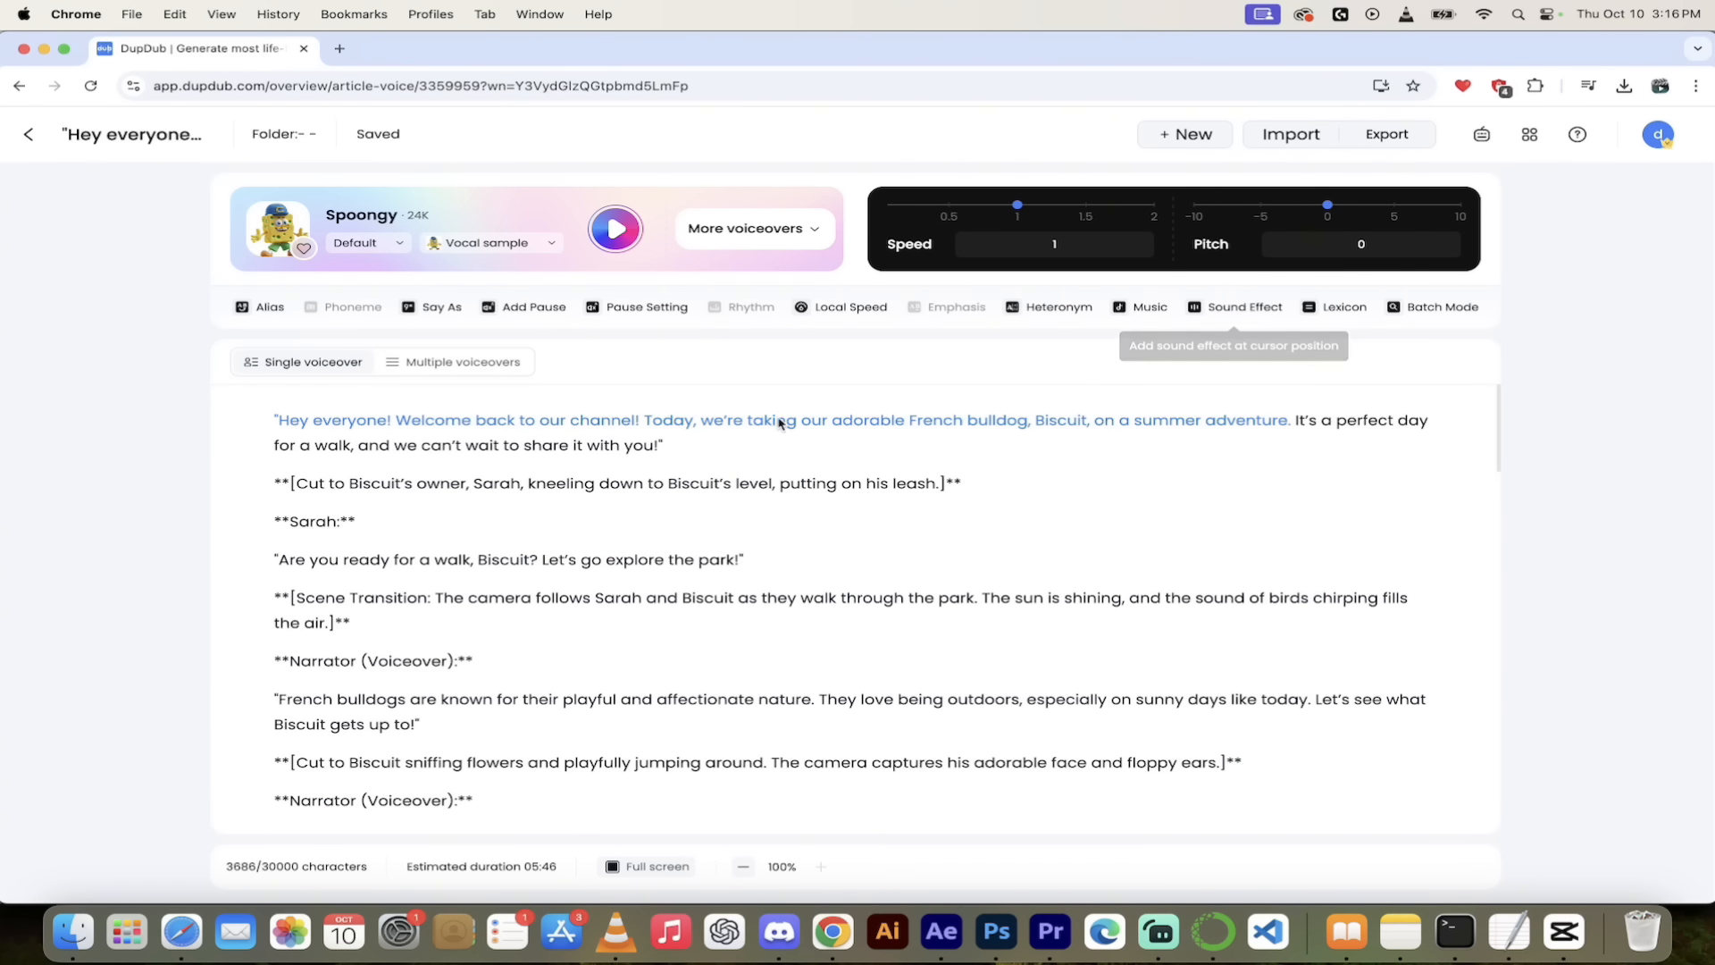
With the cursor at the end of the first paragraph, search the sound effects for "bark" and audition the Bark effect
{"action": "left_click", "coordinate": [763, 440]}
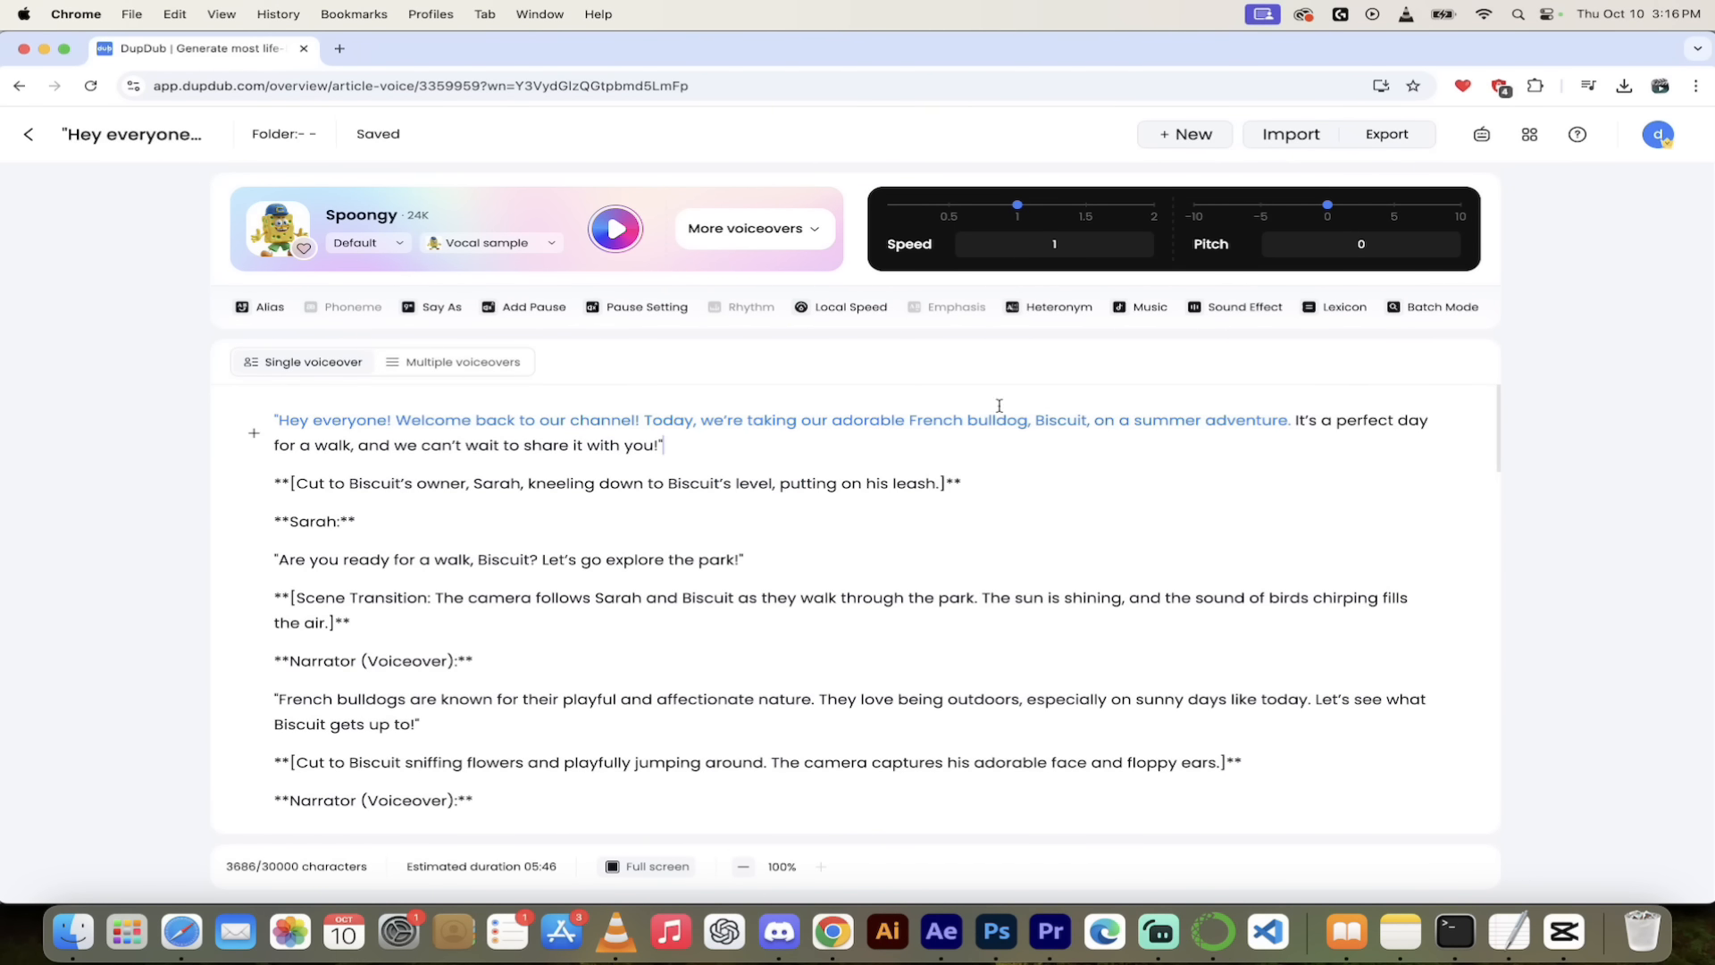
{"action": "left_click", "coordinate": [1237, 309]}
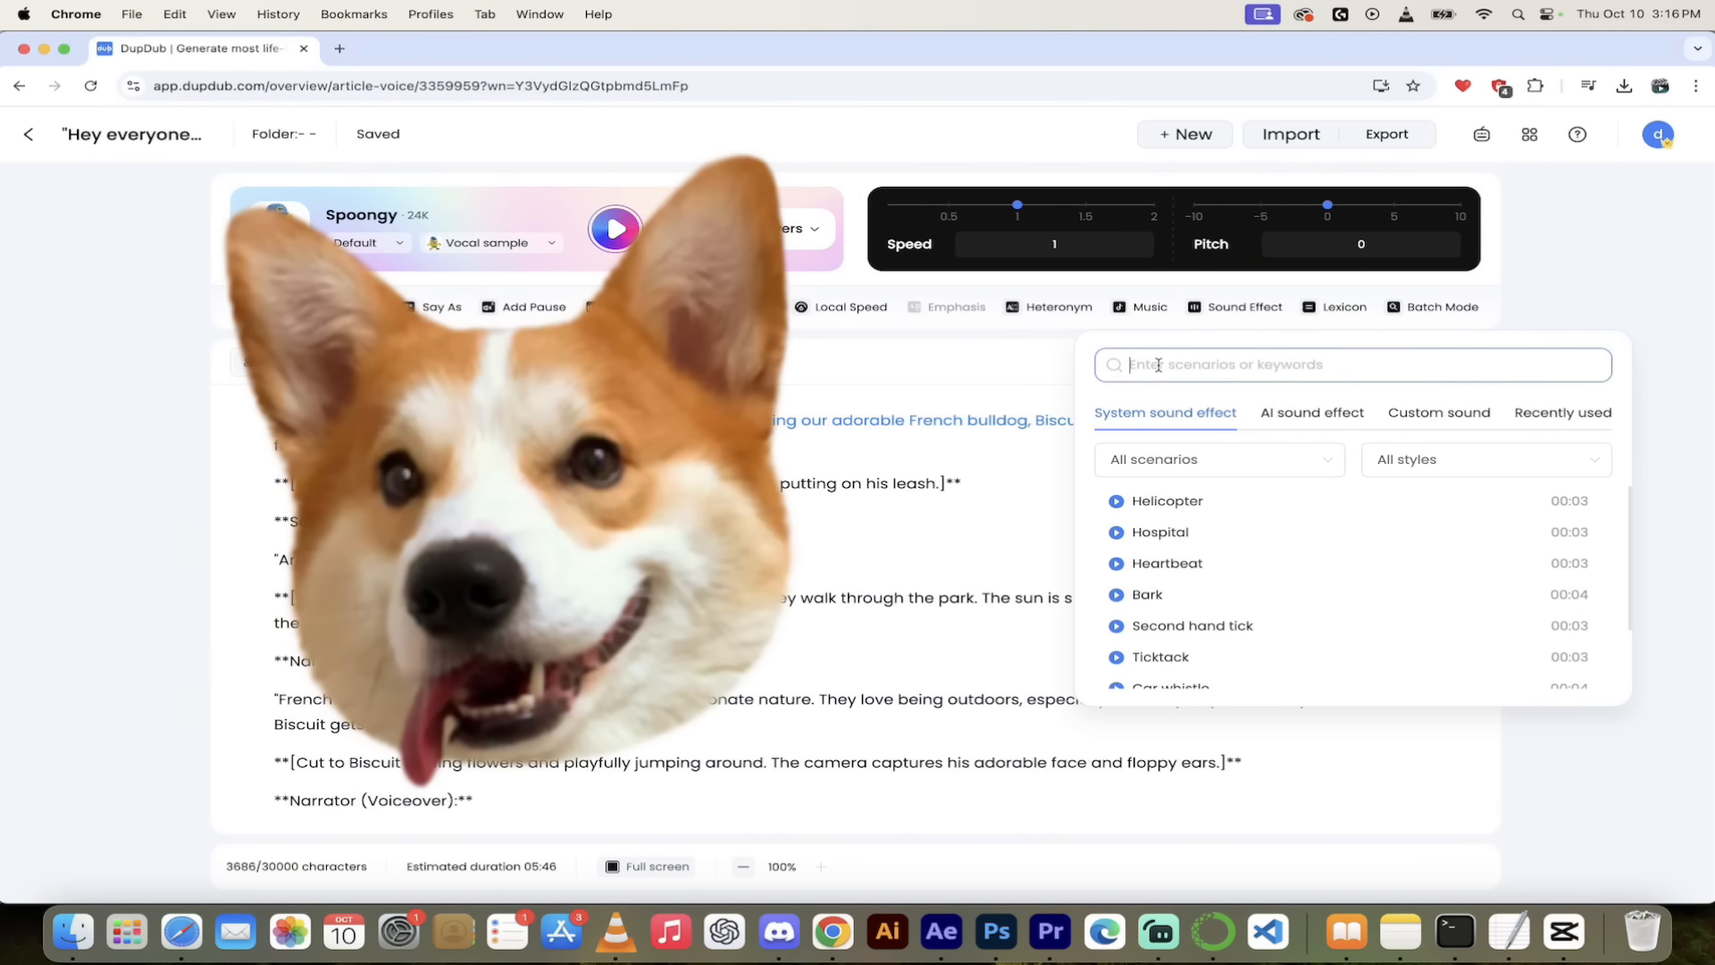
{"action": "type", "text": "ba"}
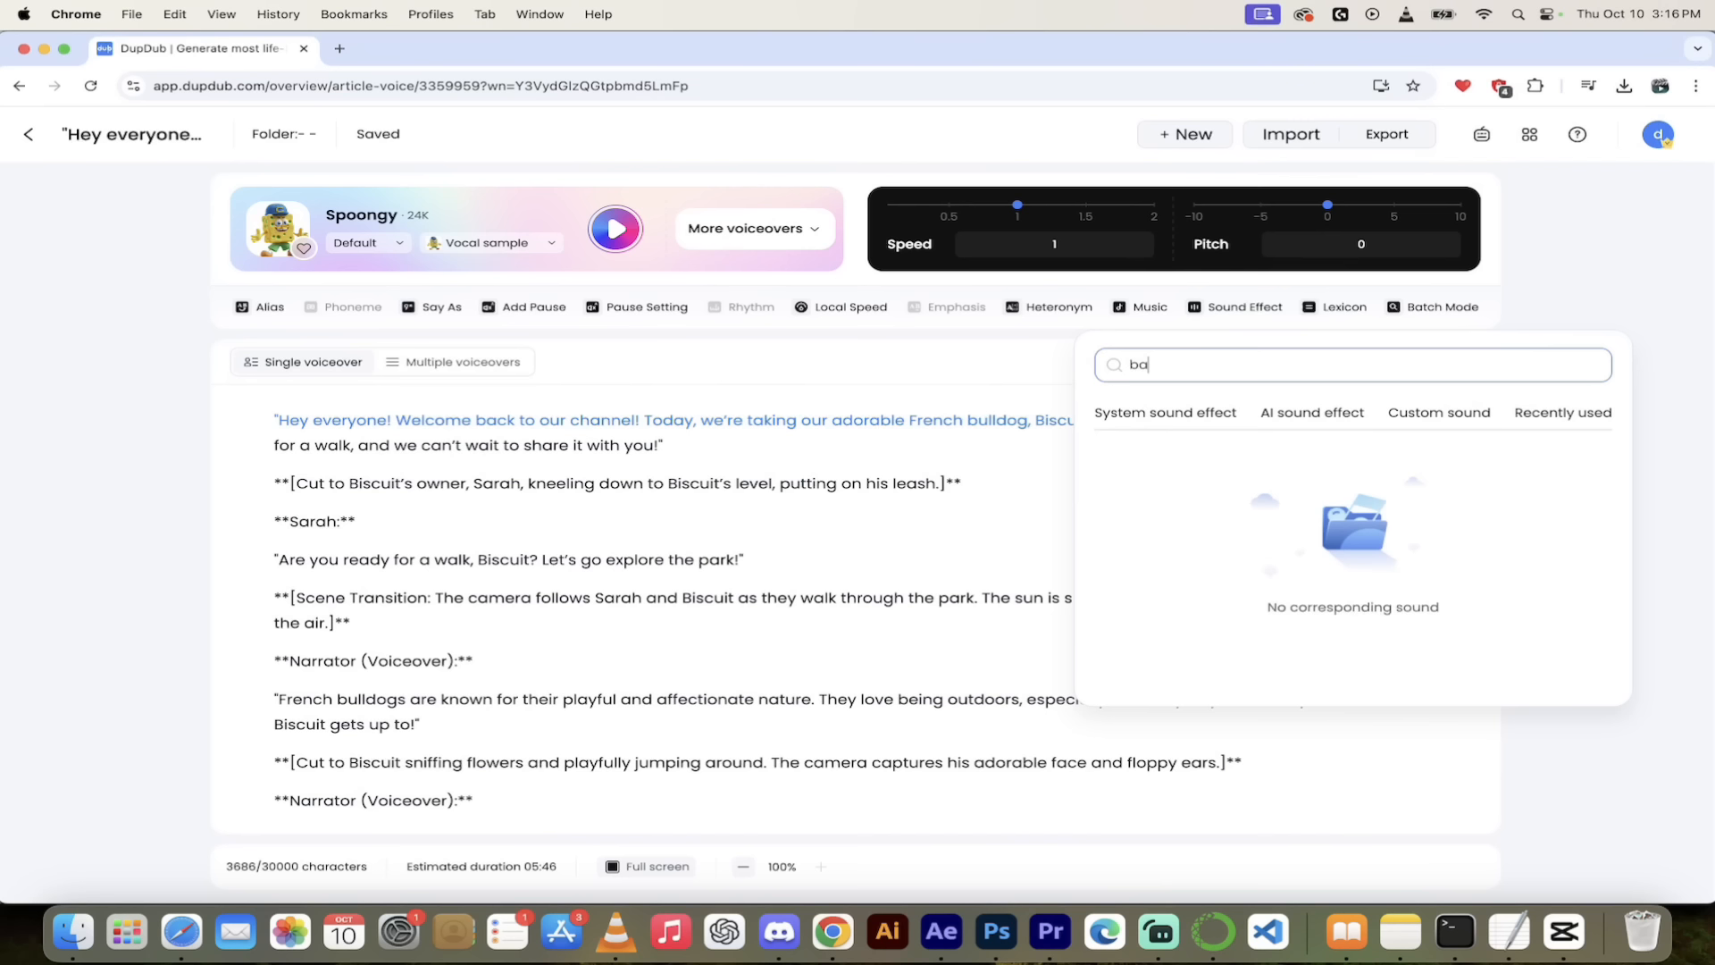
{"action": "type", "text": "rk"}
{"action": "double_click", "coordinate": [1159, 365]}
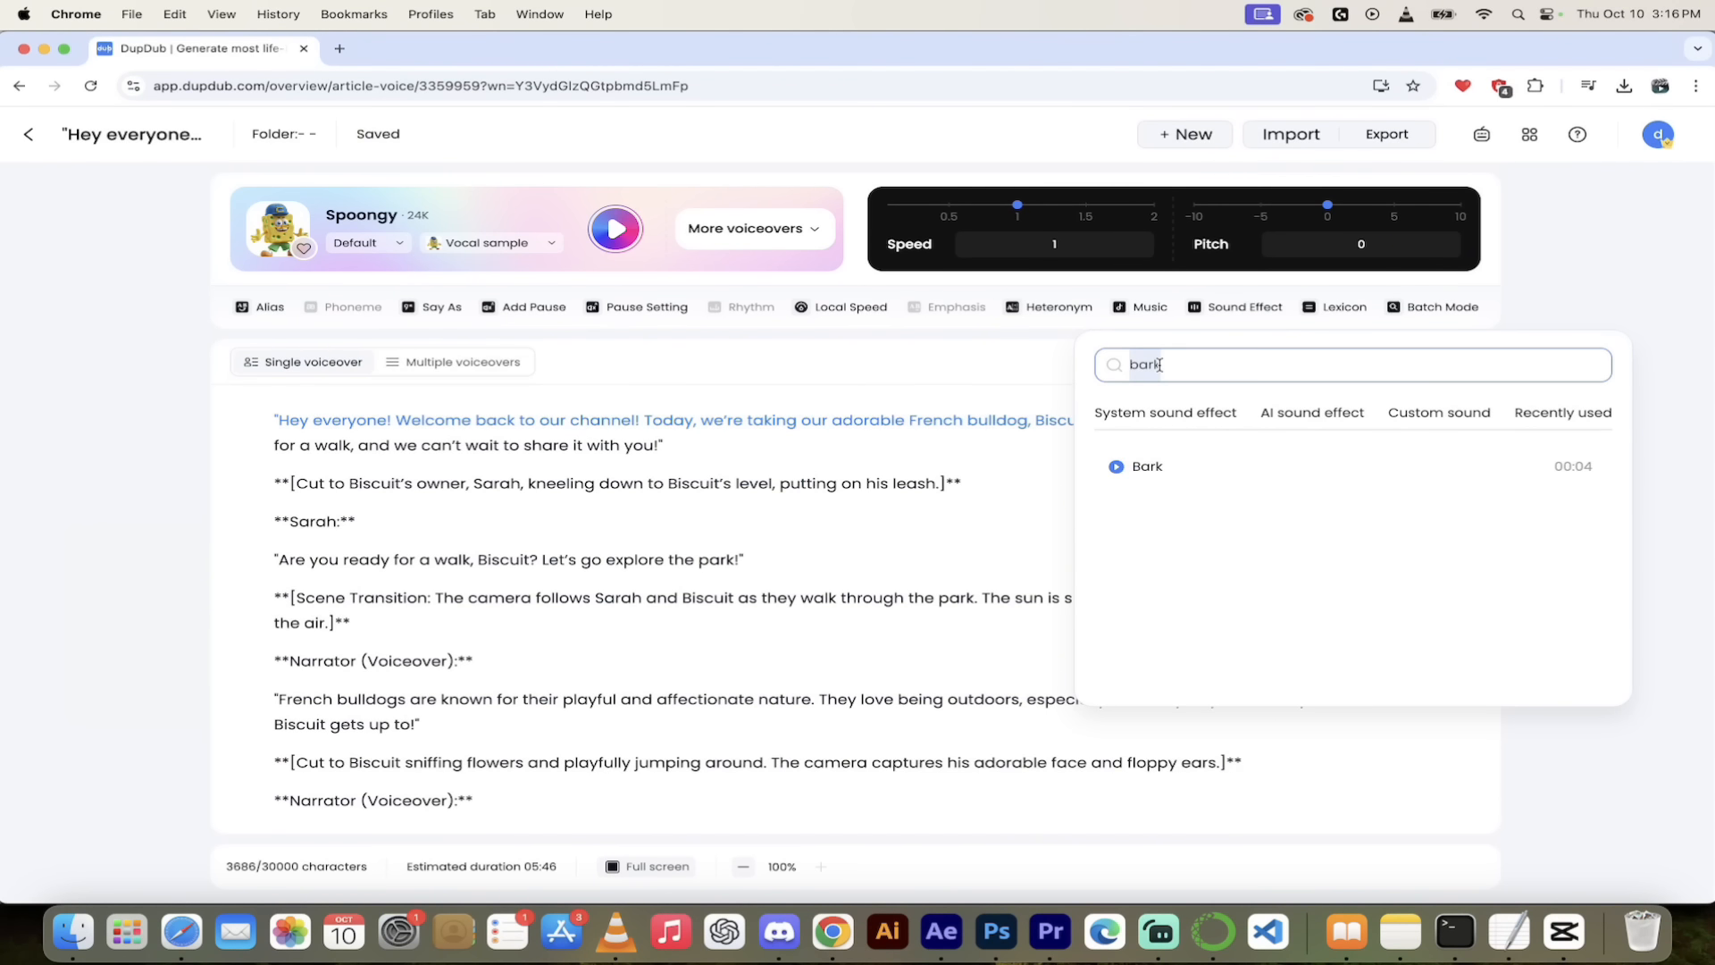
{"action": "left_click", "coordinate": [1117, 467]}
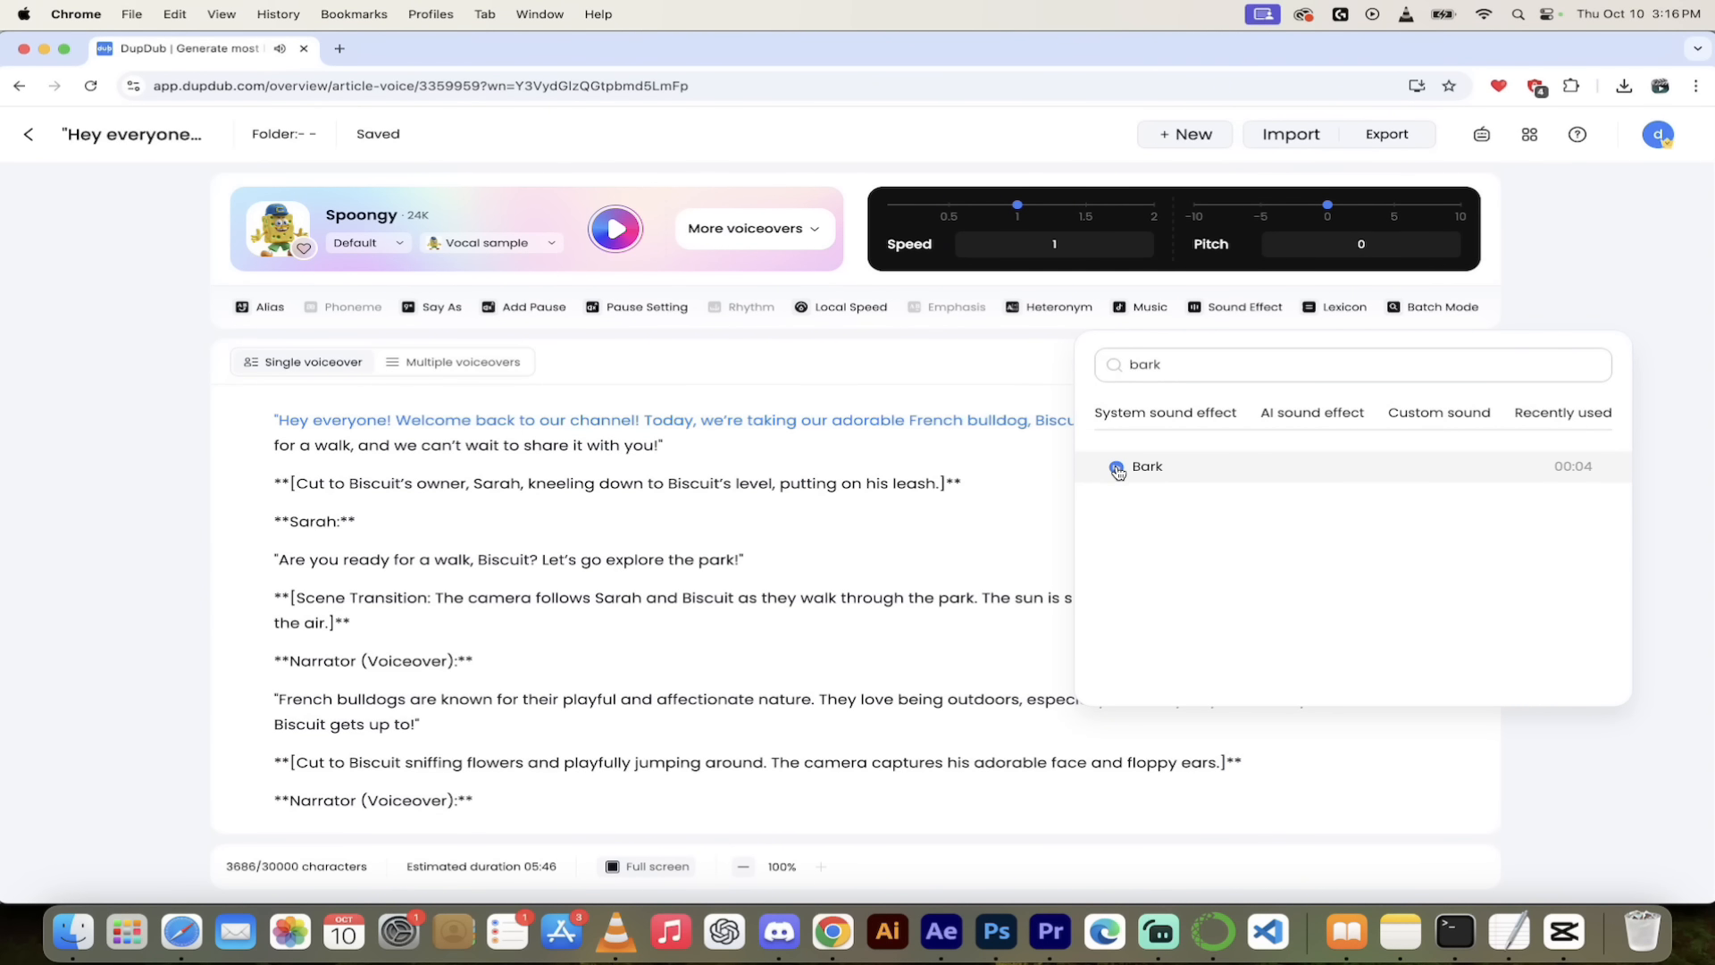
{"action": "left_click", "coordinate": [913, 445]}
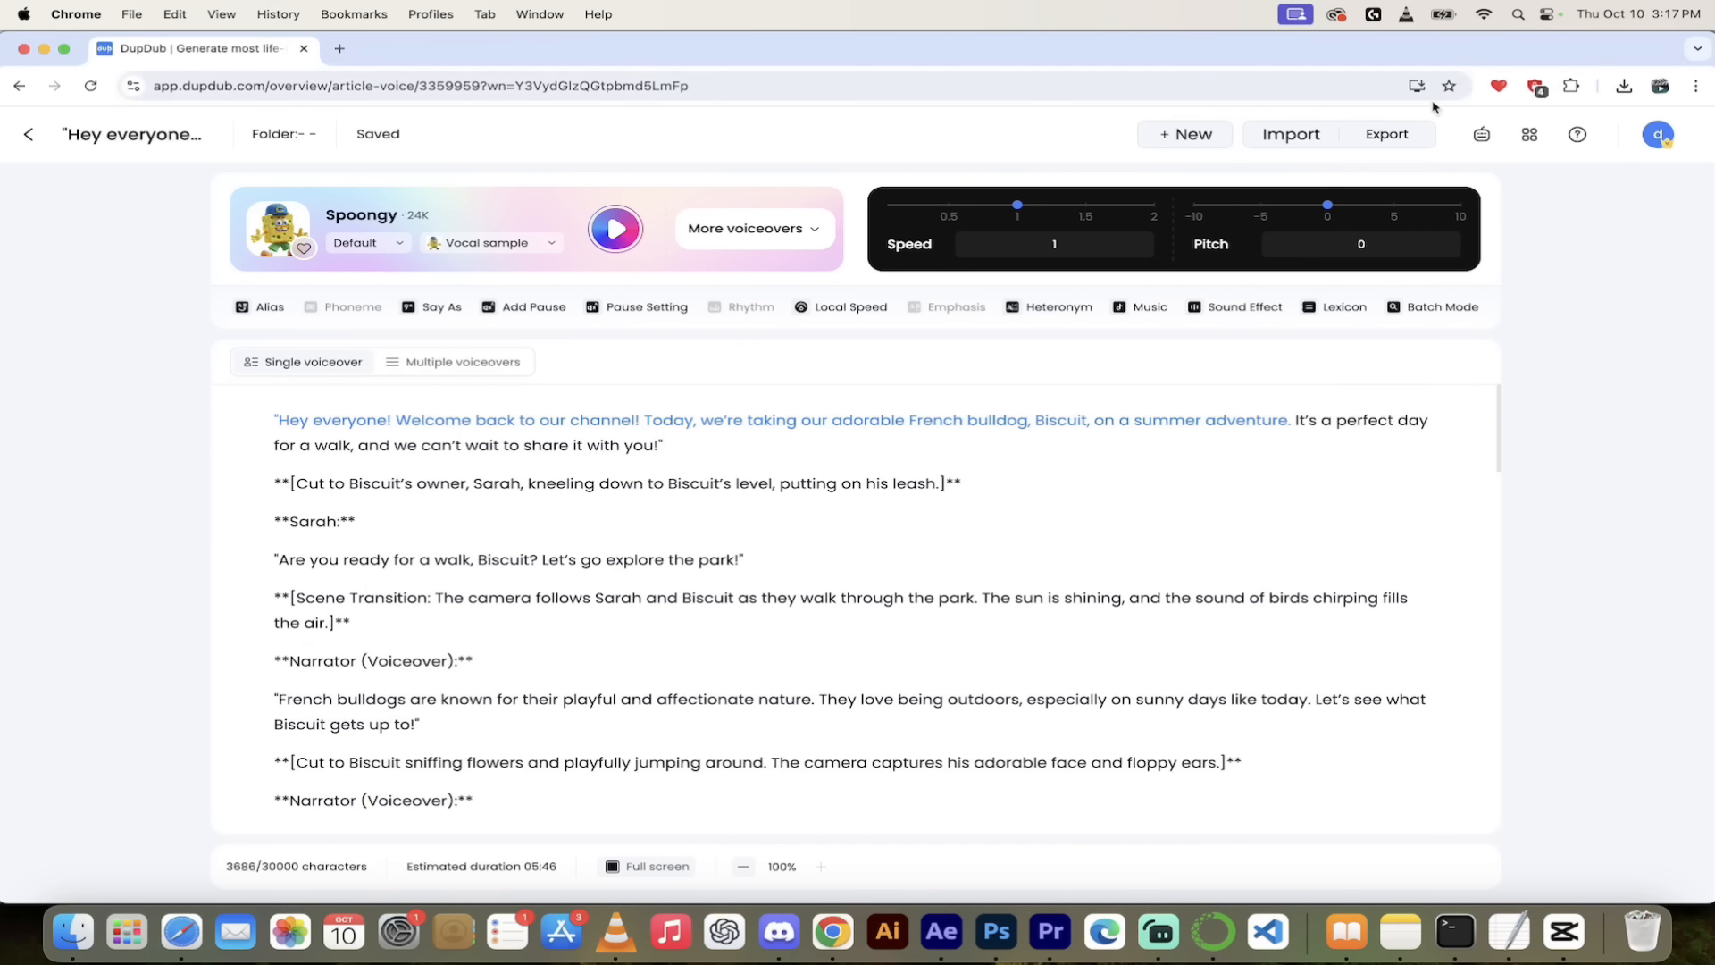
Generate and export the voiceover as a green screen MP4 video without subtitles
{"action": "left_click", "coordinate": [1391, 134]}
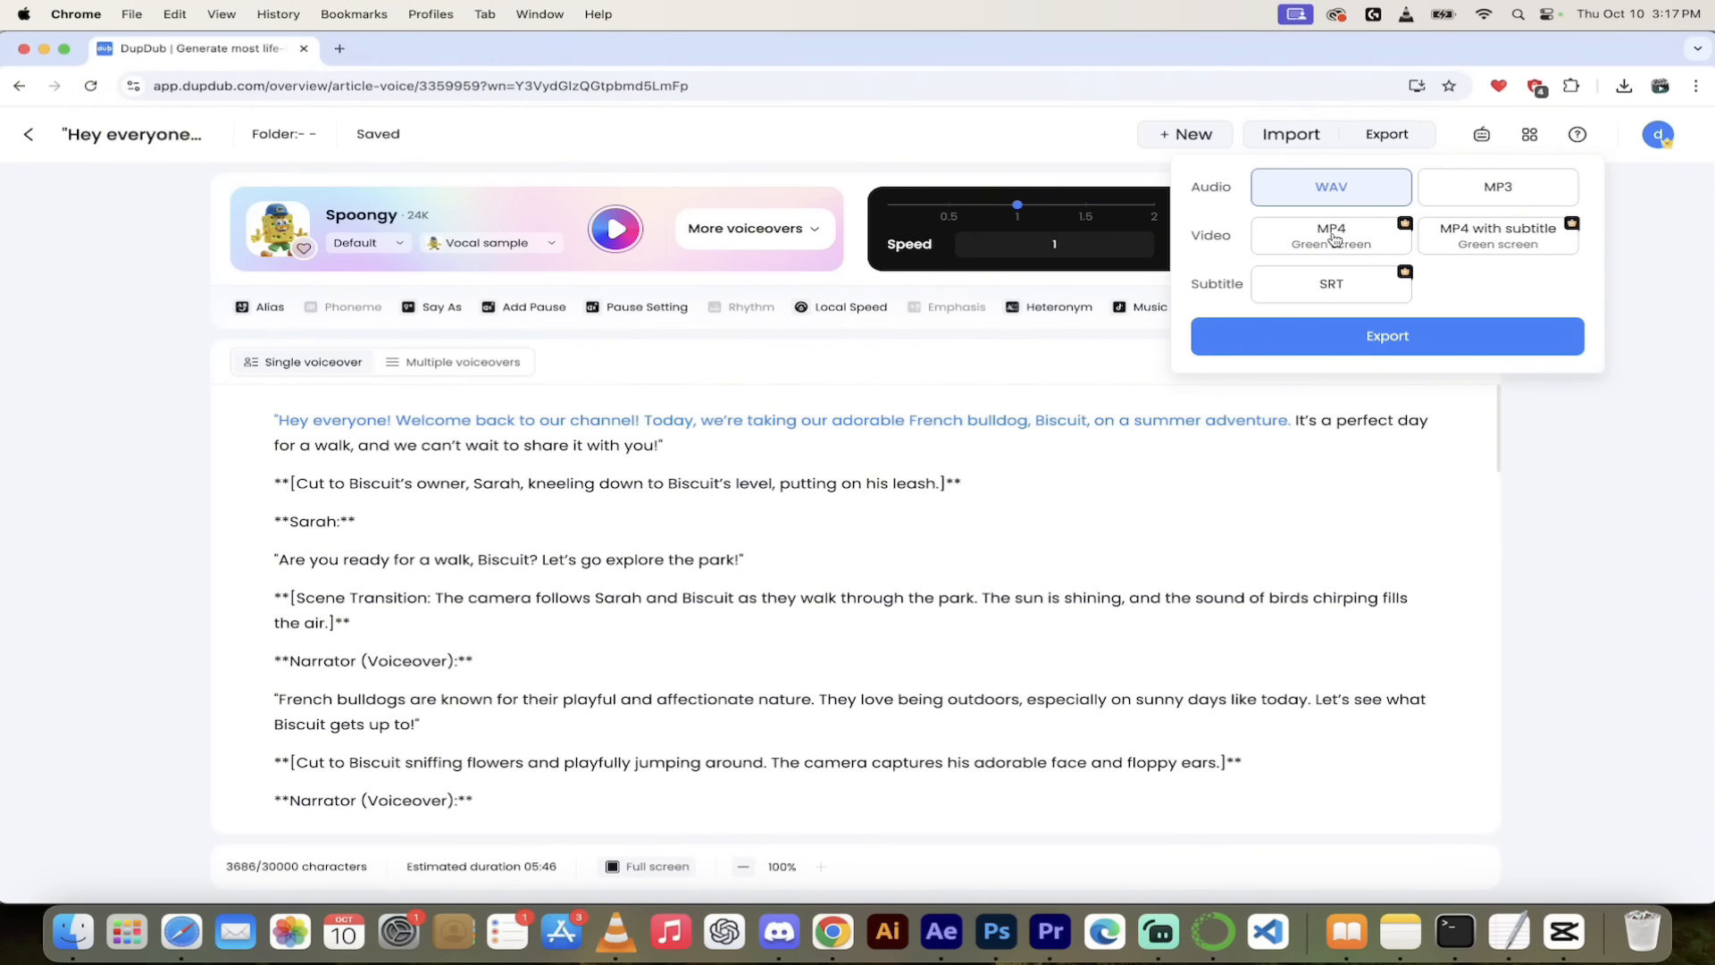
{"action": "left_click", "coordinate": [1334, 239]}
{"action": "left_click", "coordinate": [1477, 247]}
{"action": "left_click", "coordinate": [1372, 336]}
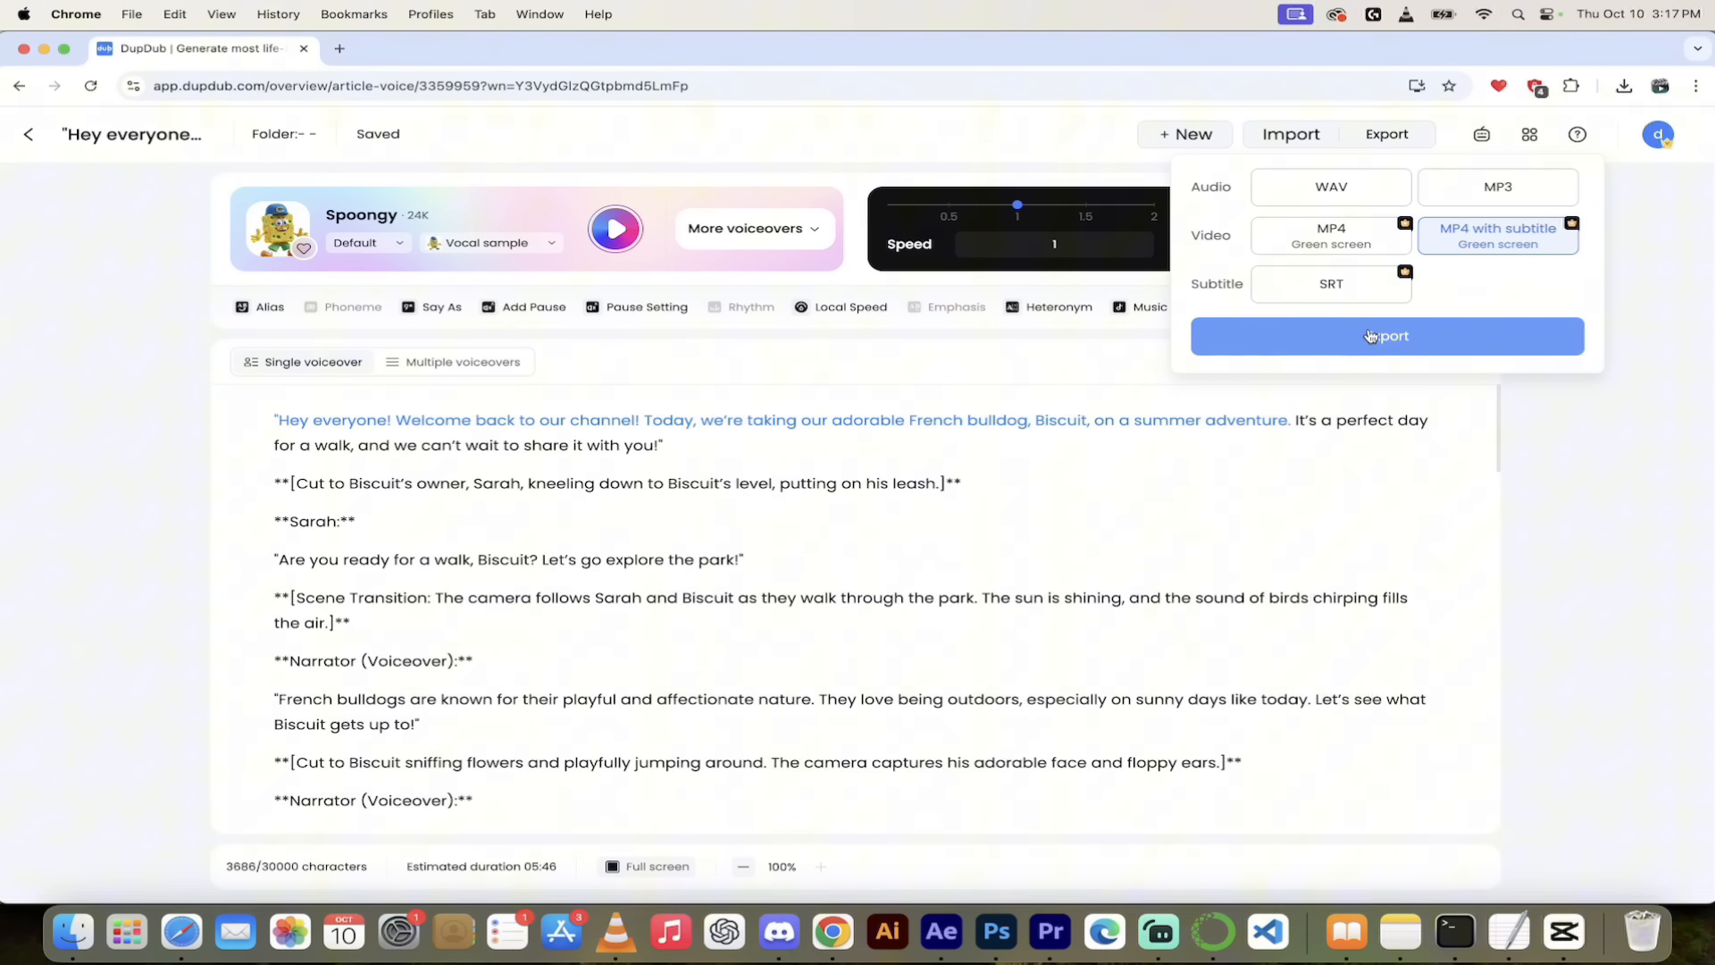
{"action": "left_click", "coordinate": [1331, 236]}
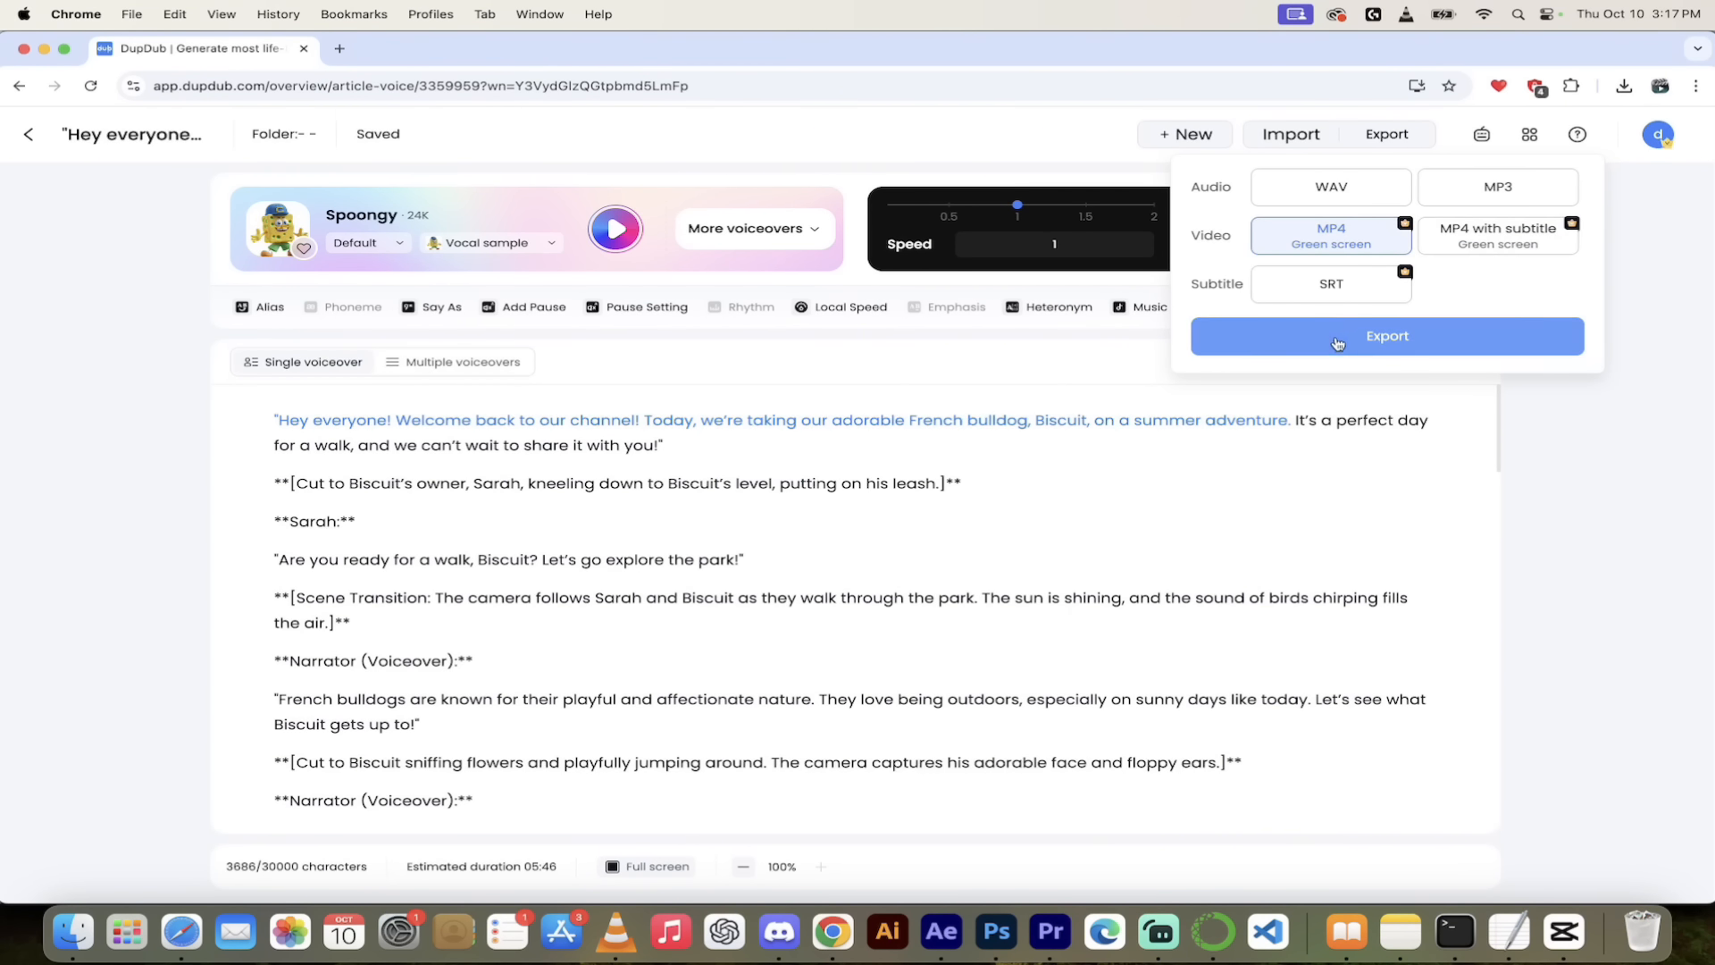
{"action": "left_click", "coordinate": [1334, 349]}
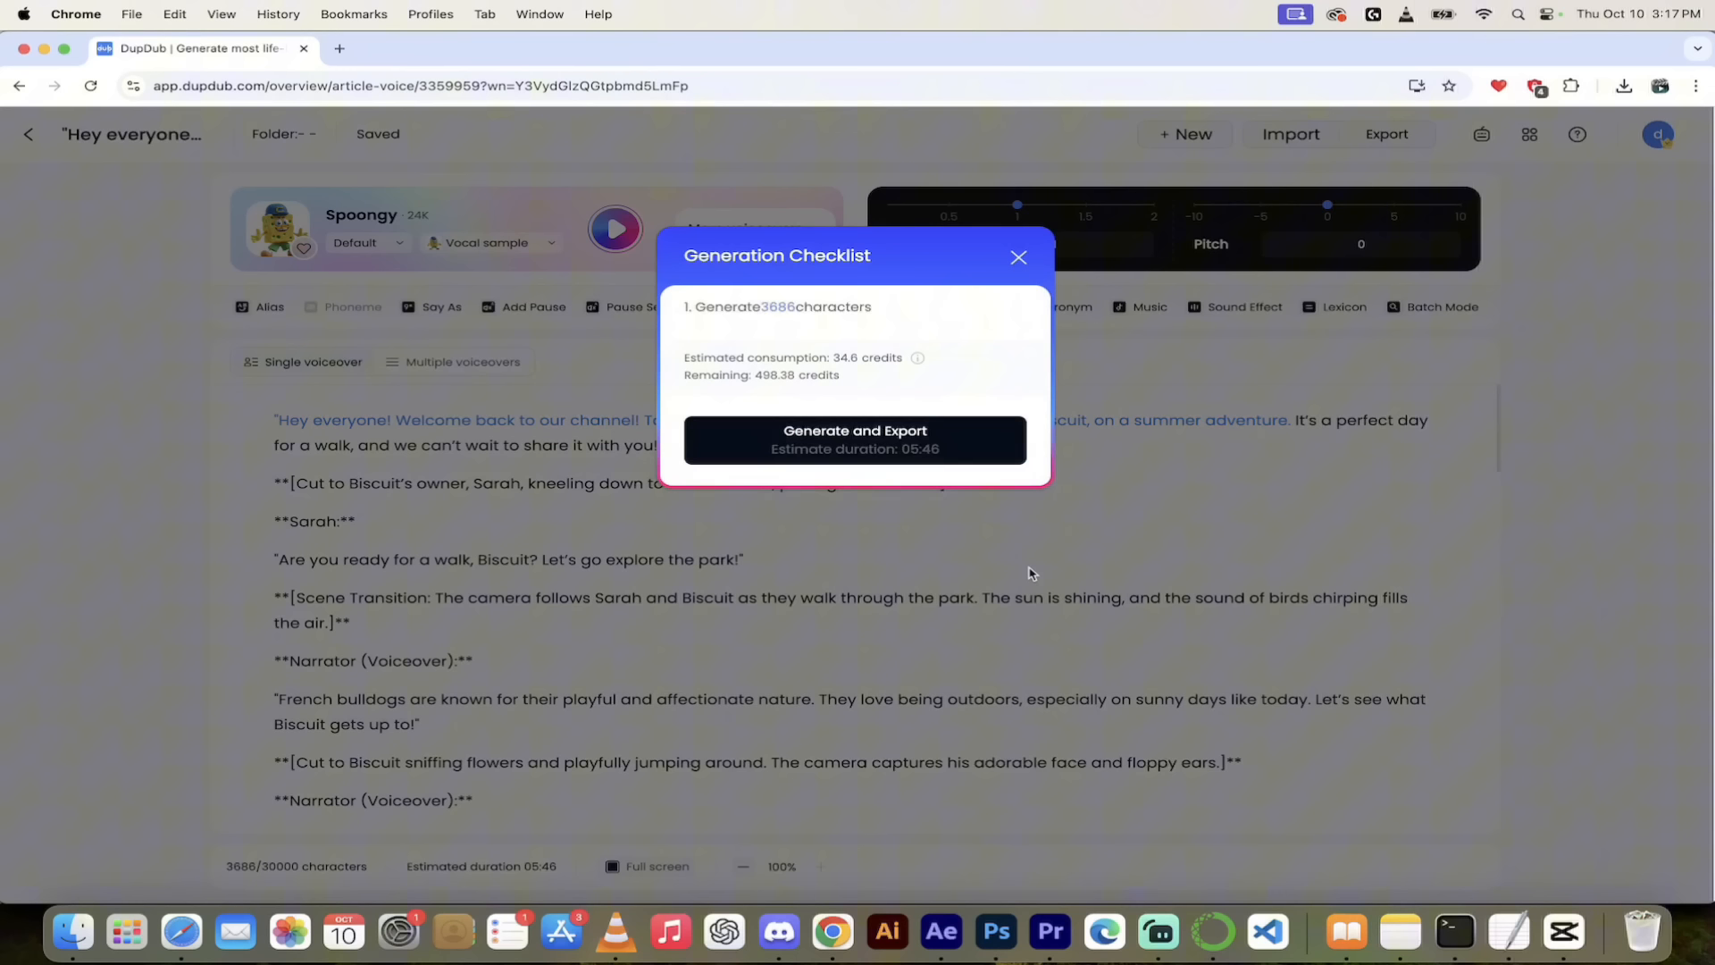
{"action": "left_click", "coordinate": [855, 448]}
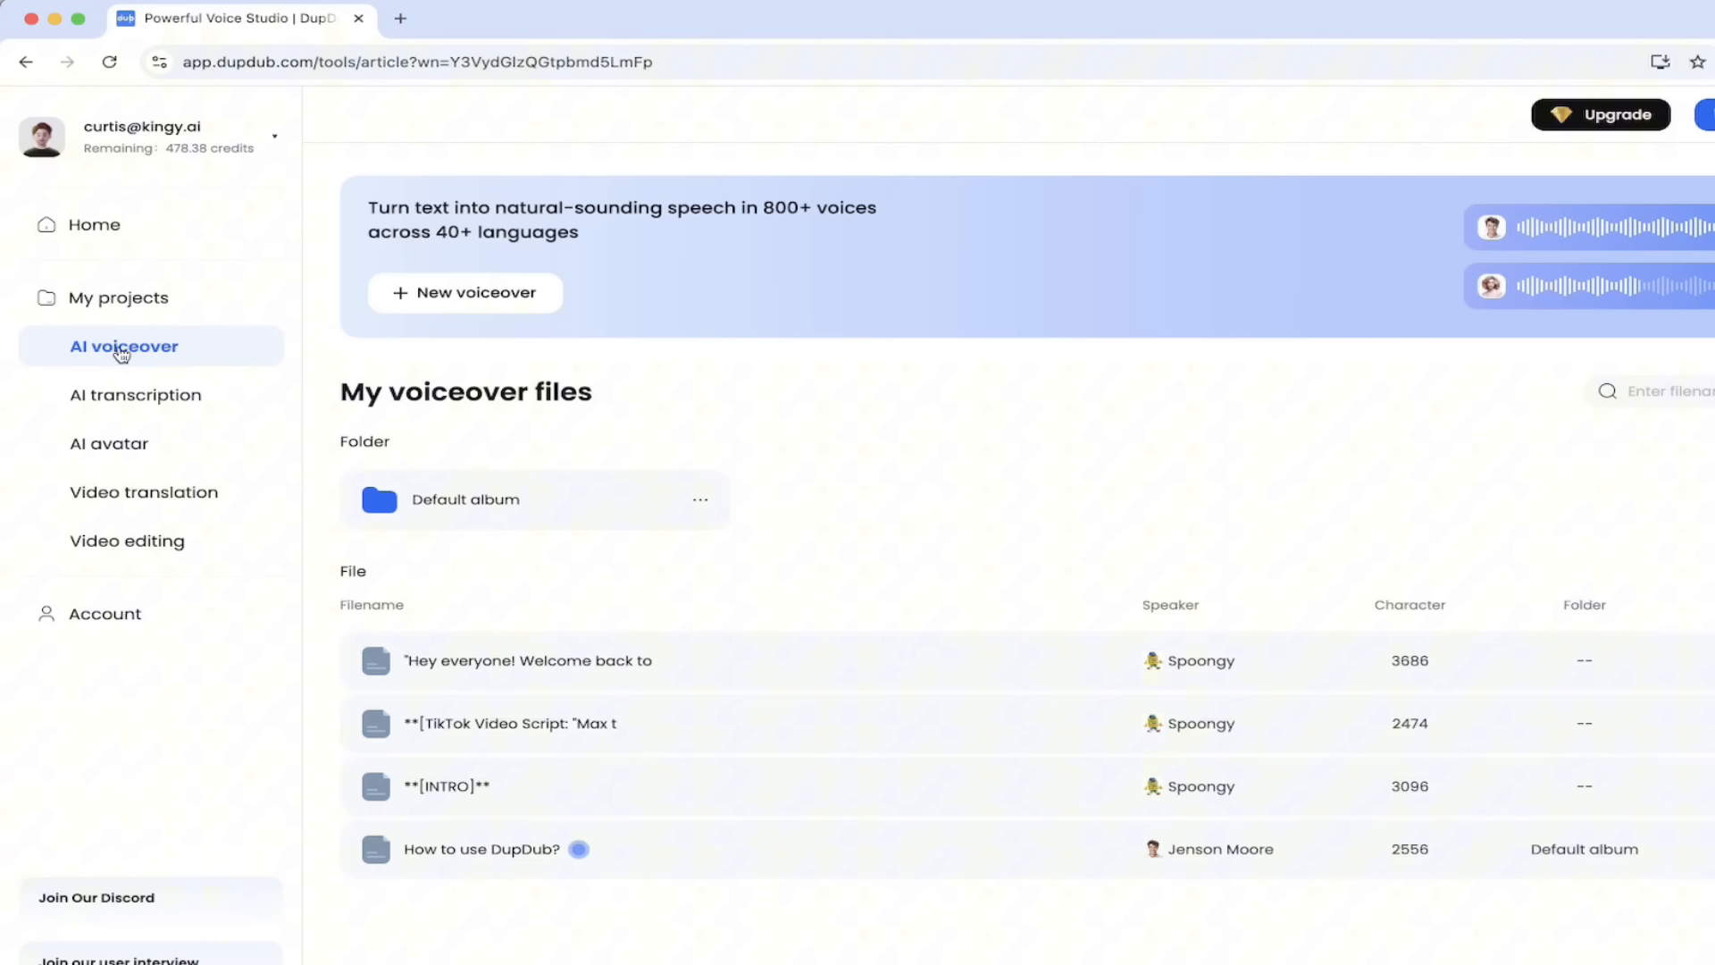
Export the "Hey everyone! Welcome back to" voiceover file as Mp4 with subtitle
{"action": "scroll", "coordinate": [750, 652], "scroll_direction": "down", "scroll_amount": 1}
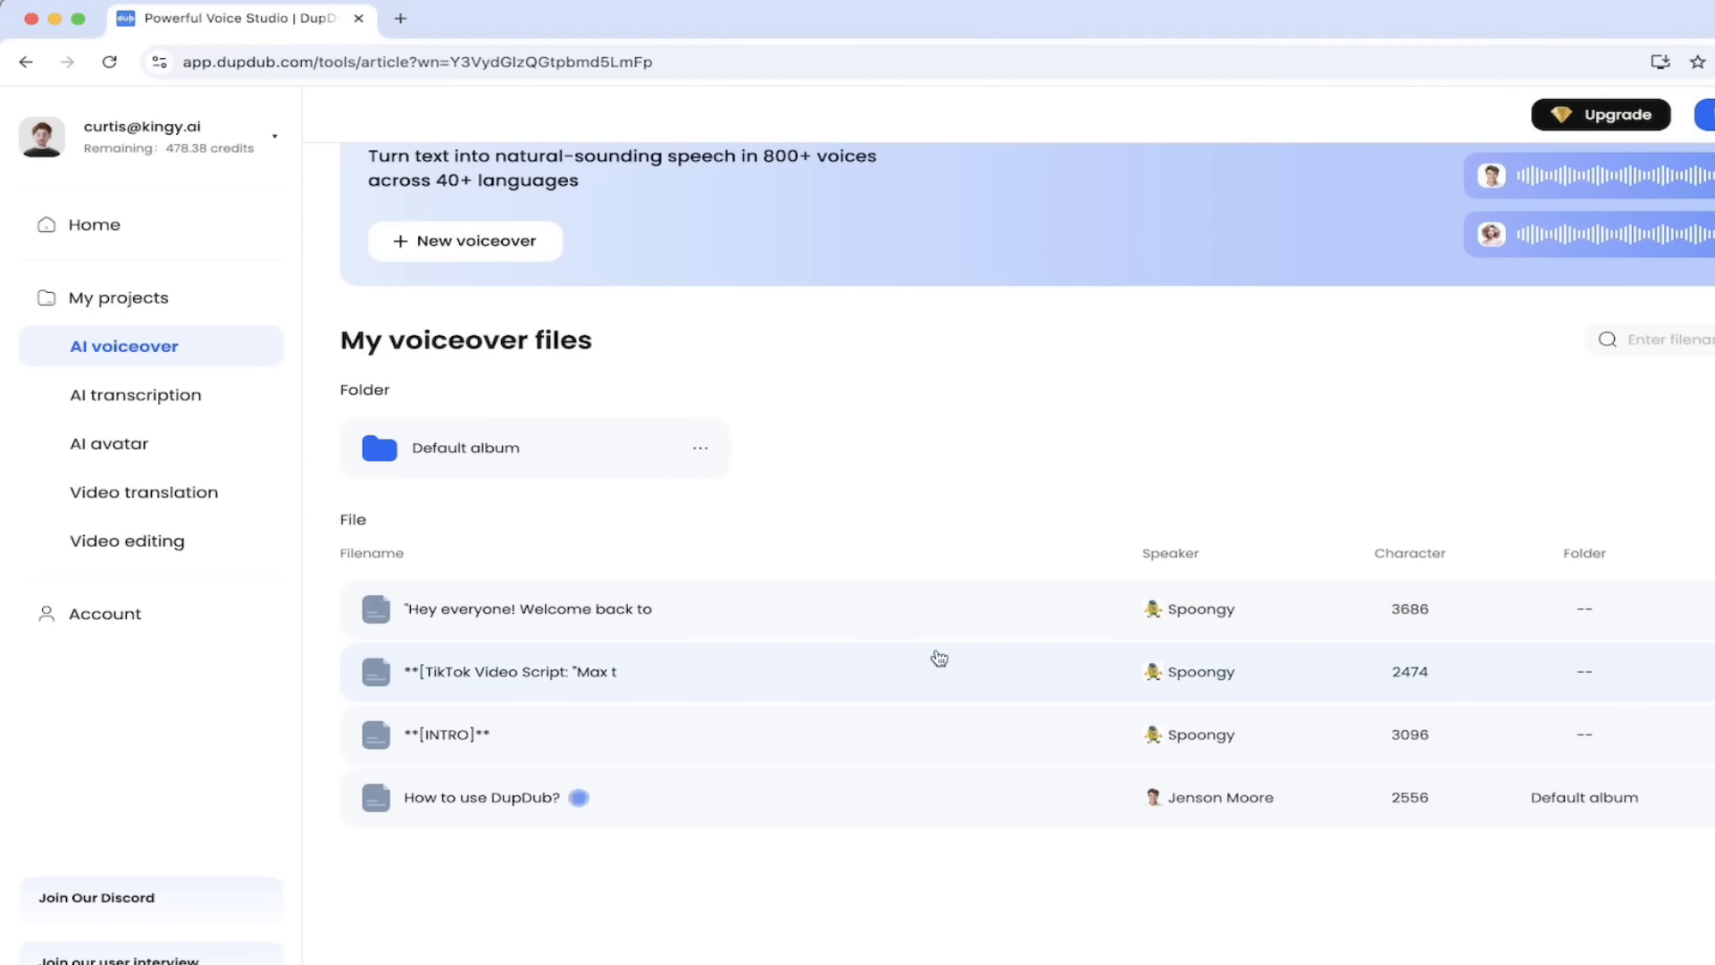
{"action": "scroll", "coordinate": [940, 658], "scroll_direction": "up", "scroll_amount": 1}
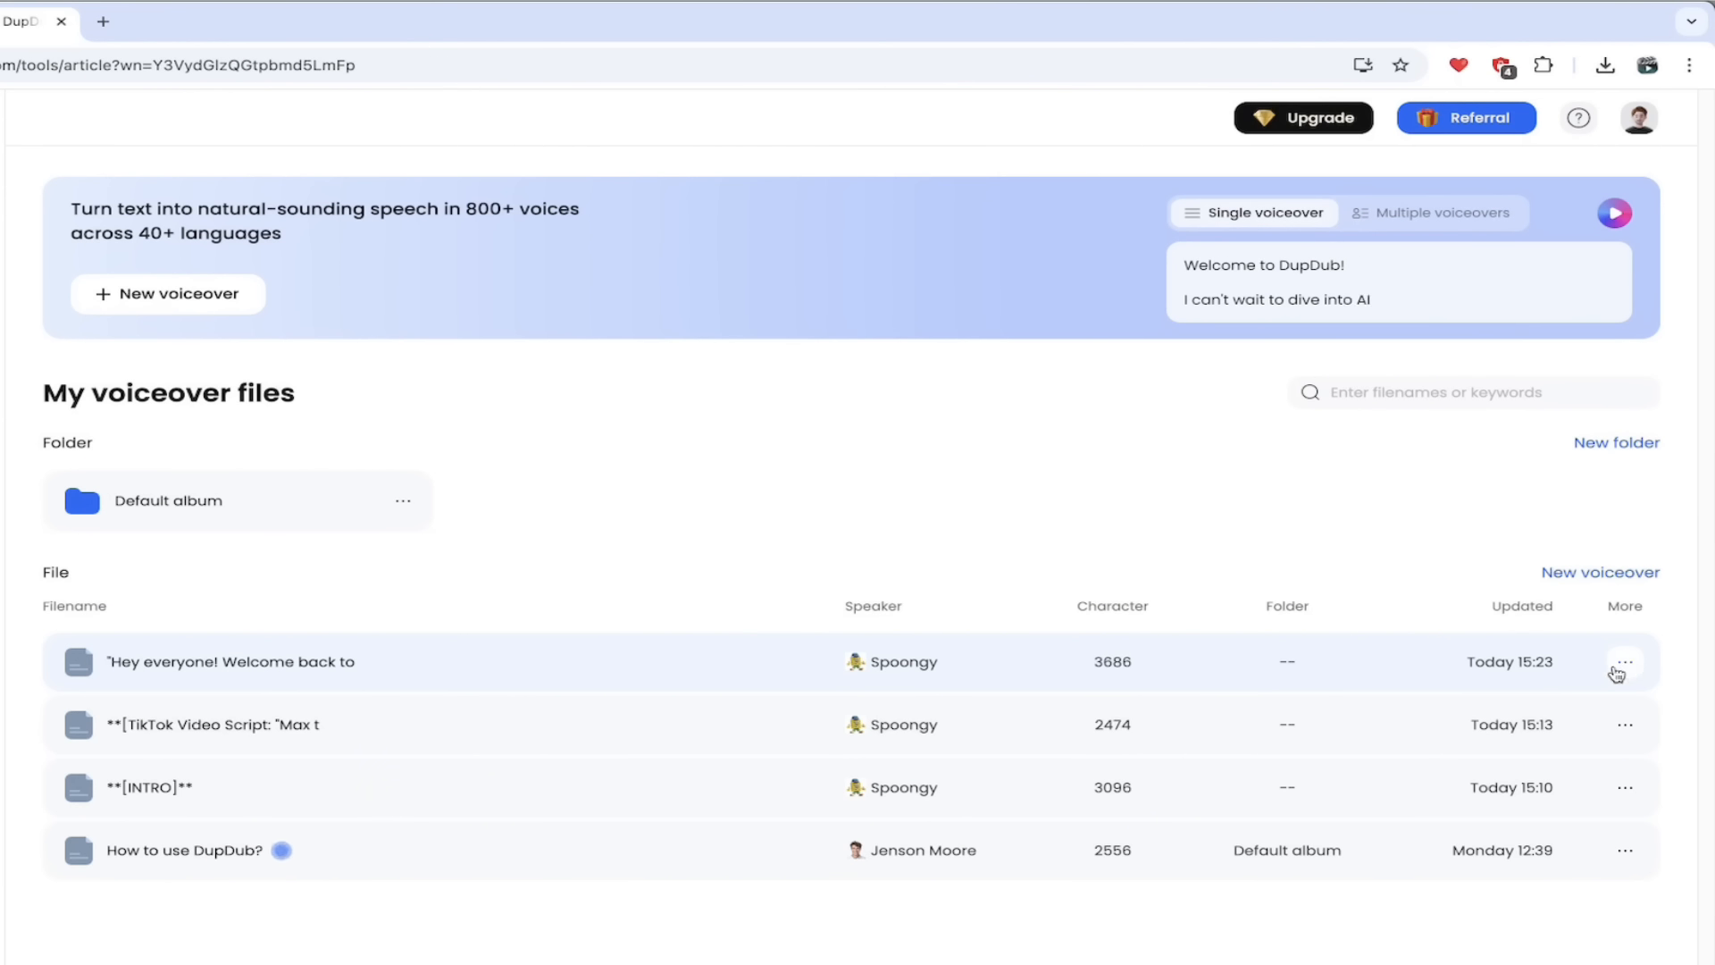
{"action": "left_click", "coordinate": [1624, 665]}
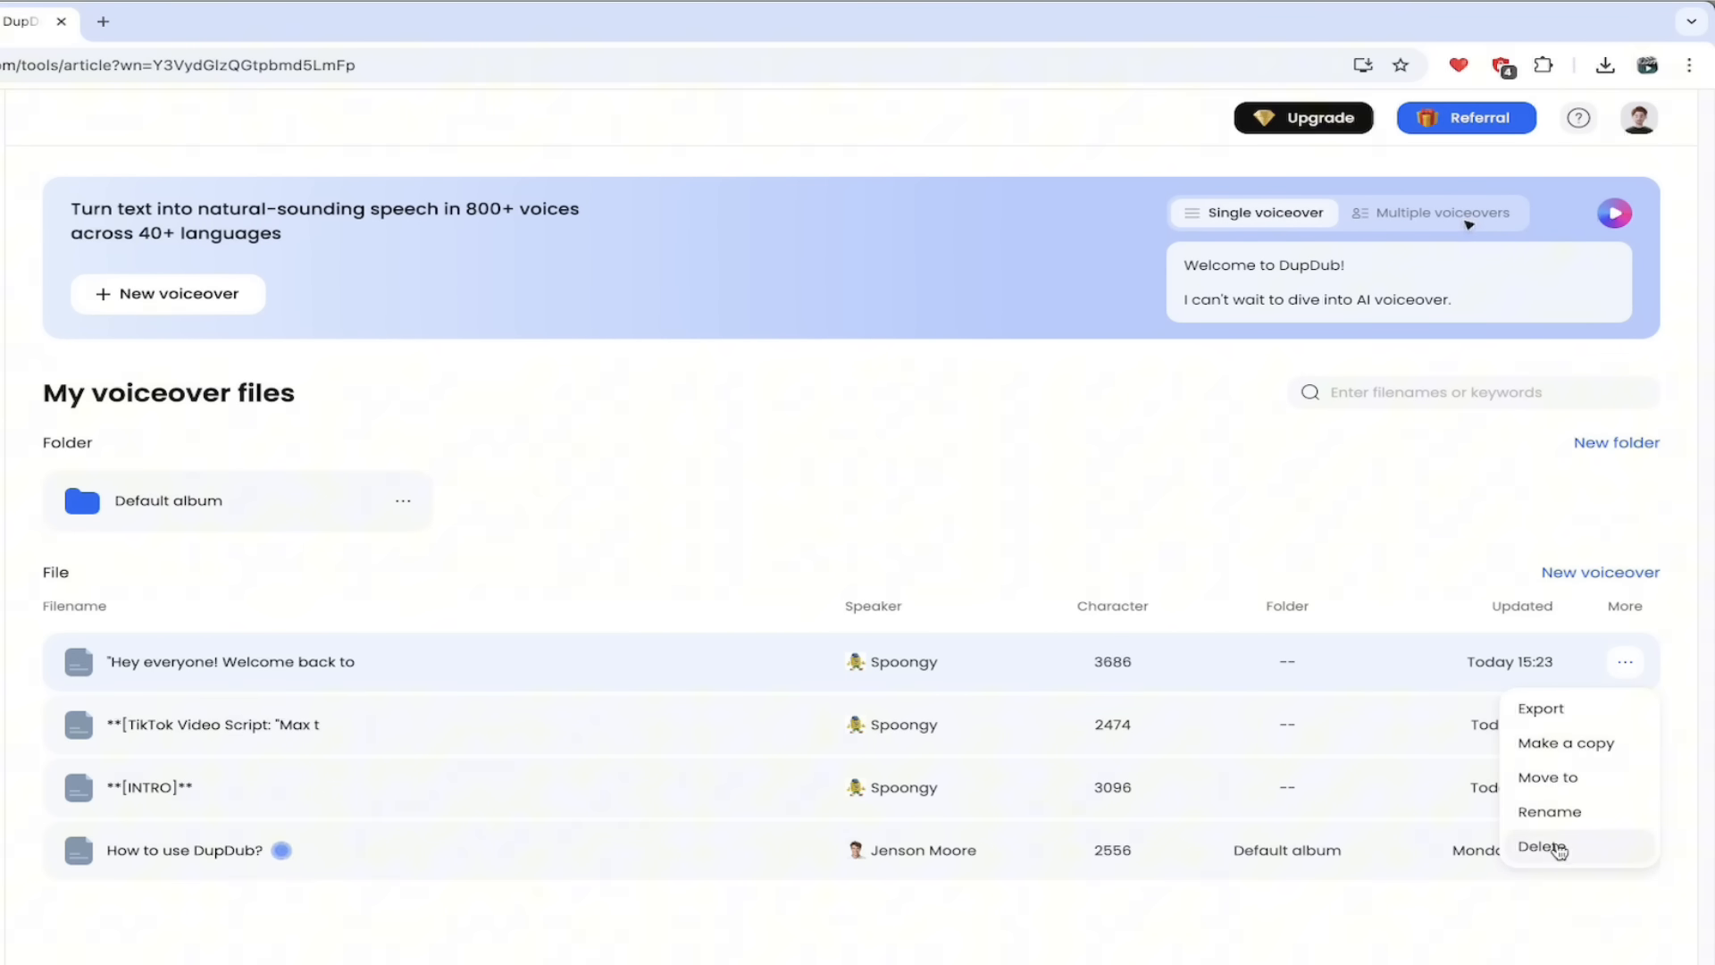
{"action": "mouse_move", "coordinate": [1576, 722]}
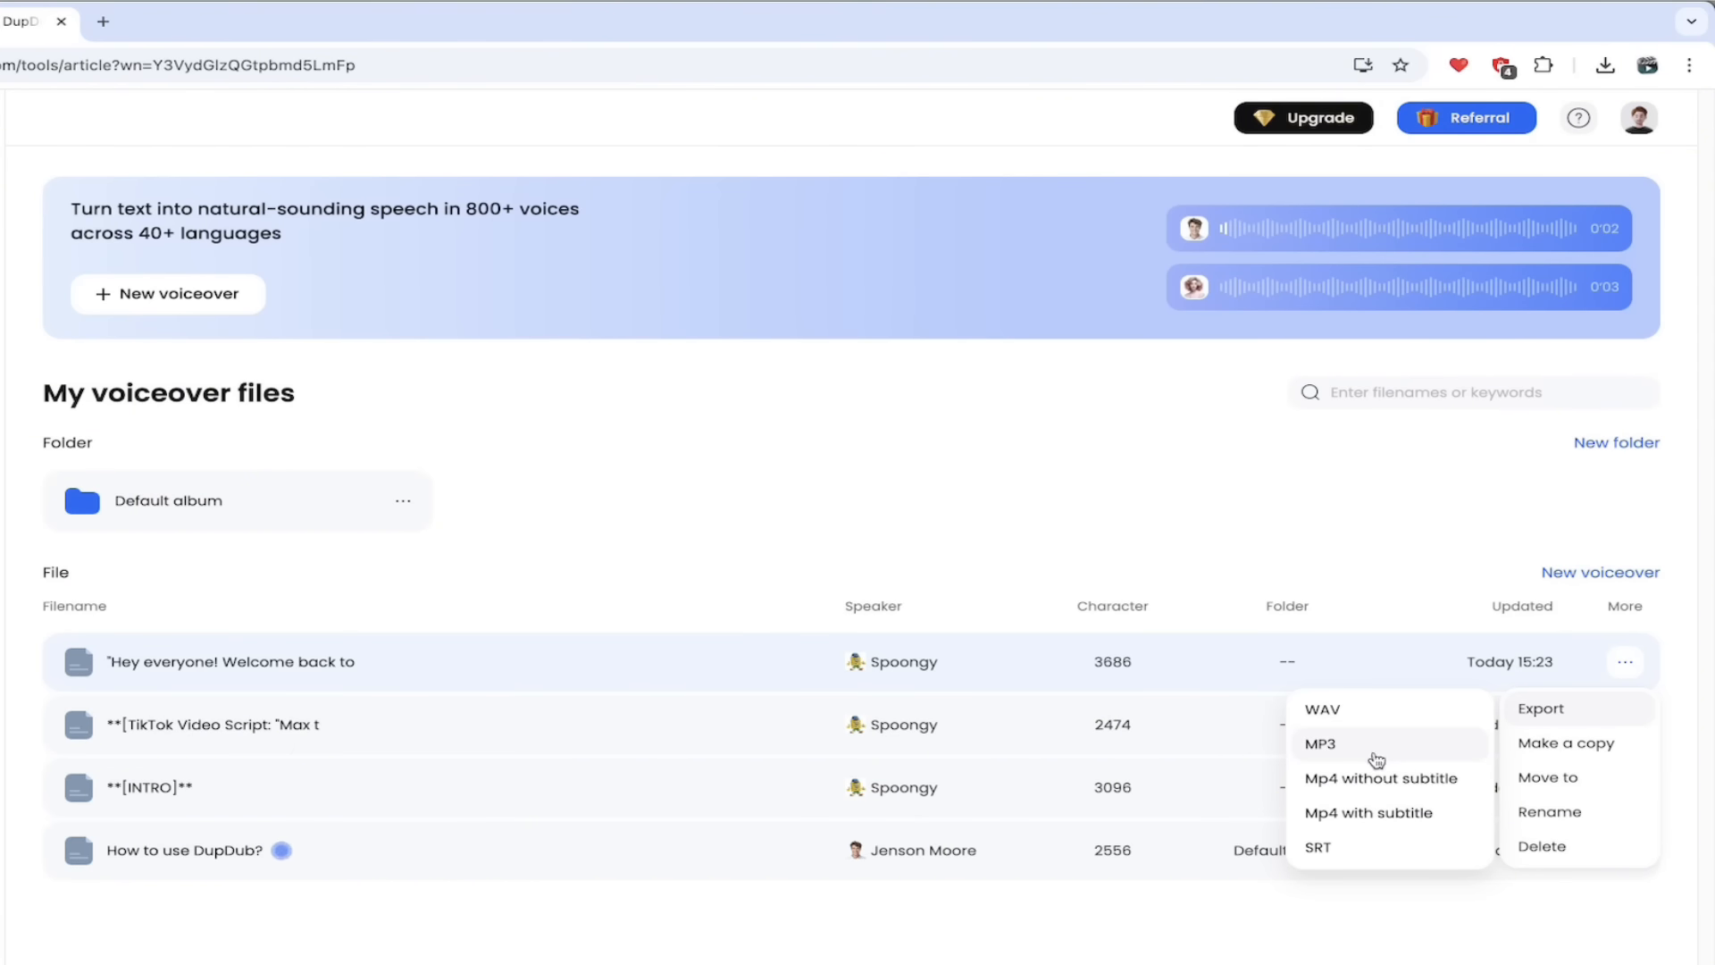
{"action": "left_click", "coordinate": [1387, 813]}
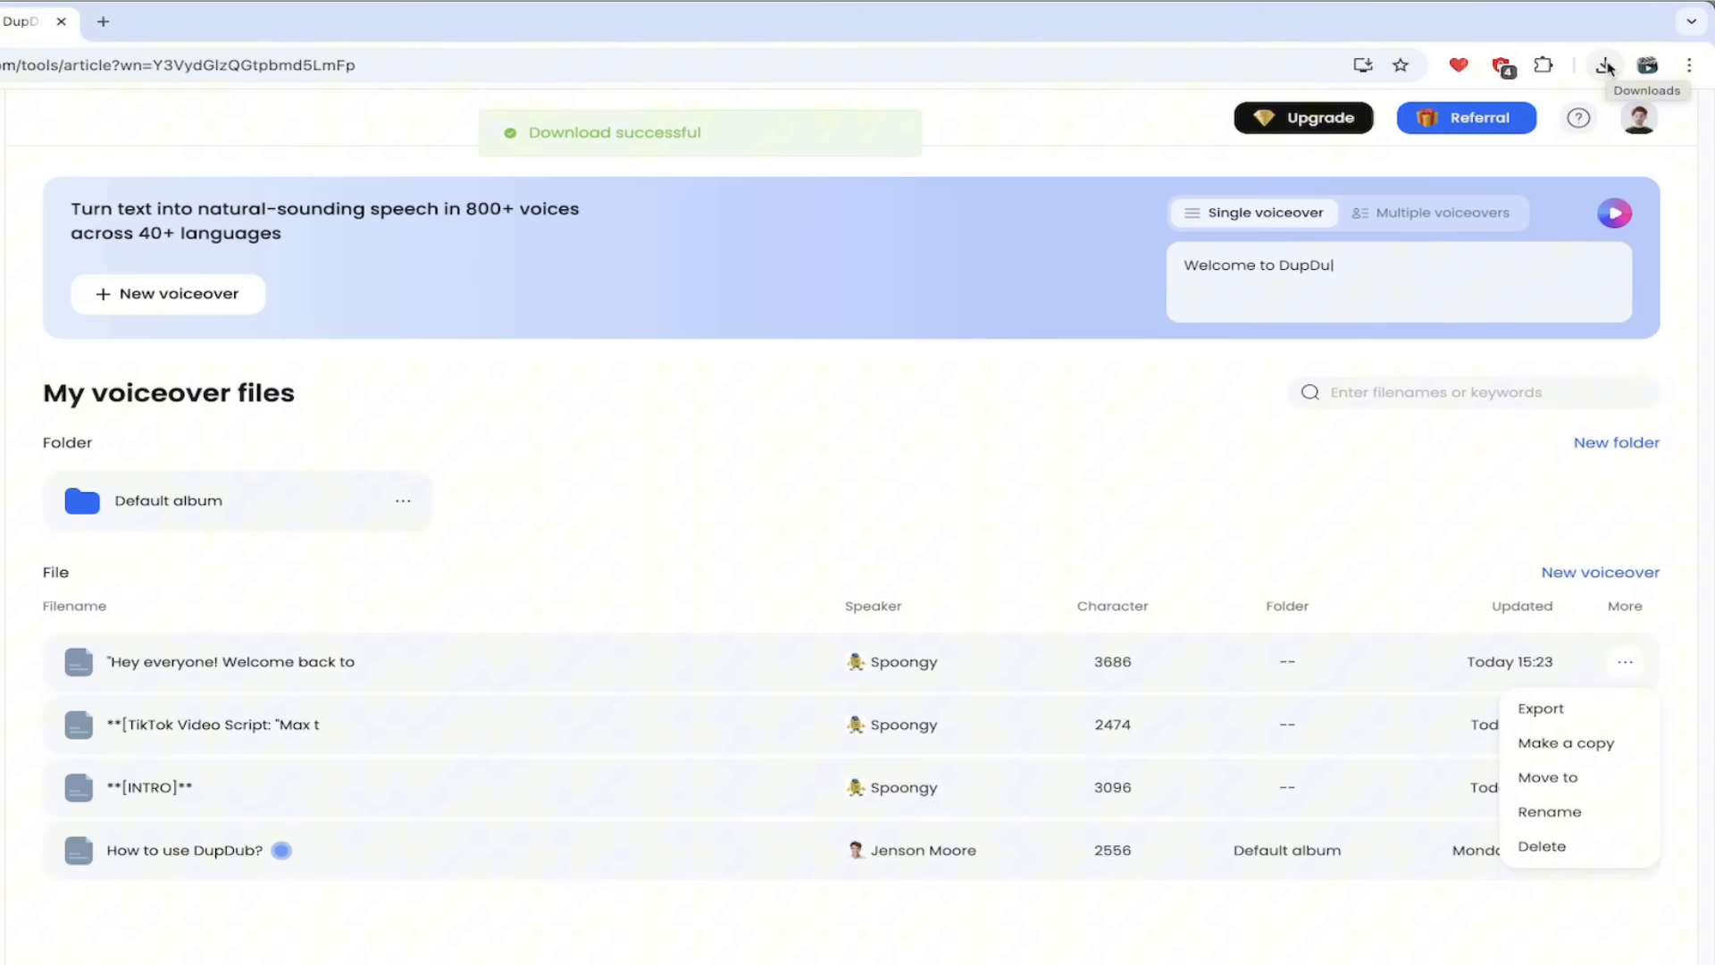
Open the downloaded MP4 in VLC media player, watch part of the subtitled green screen video, and close the player
{"action": "mouse_move", "coordinate": [1583, 112]}
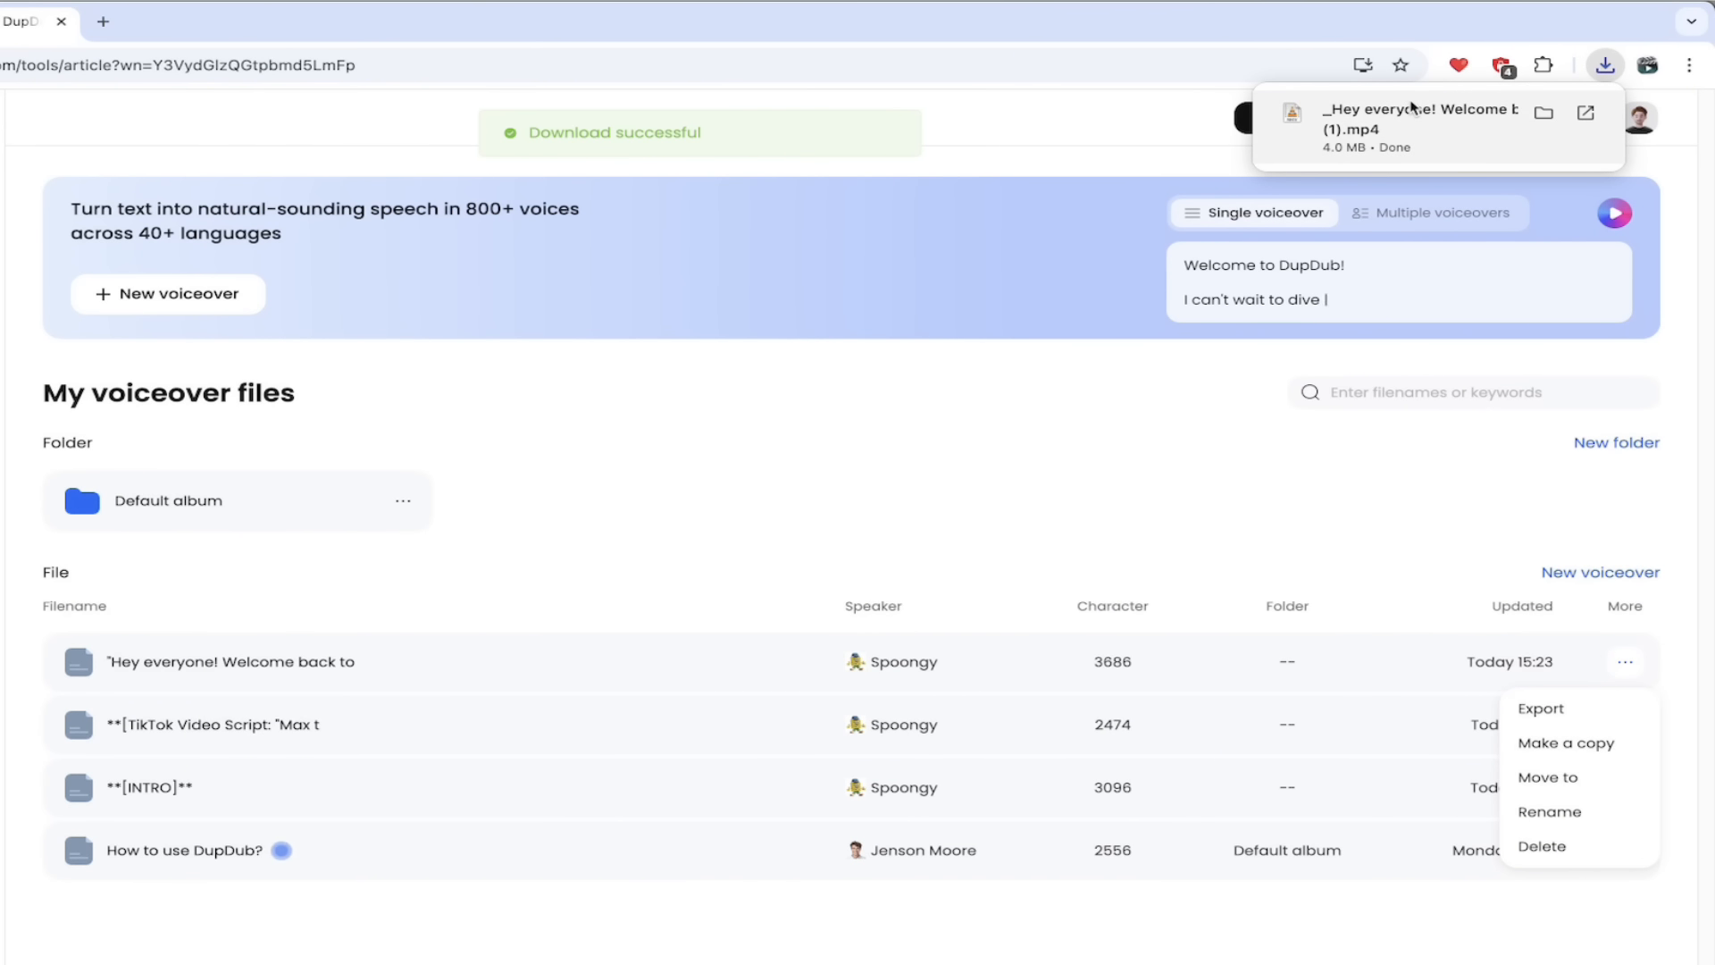
{"action": "left_click", "coordinate": [1587, 114]}
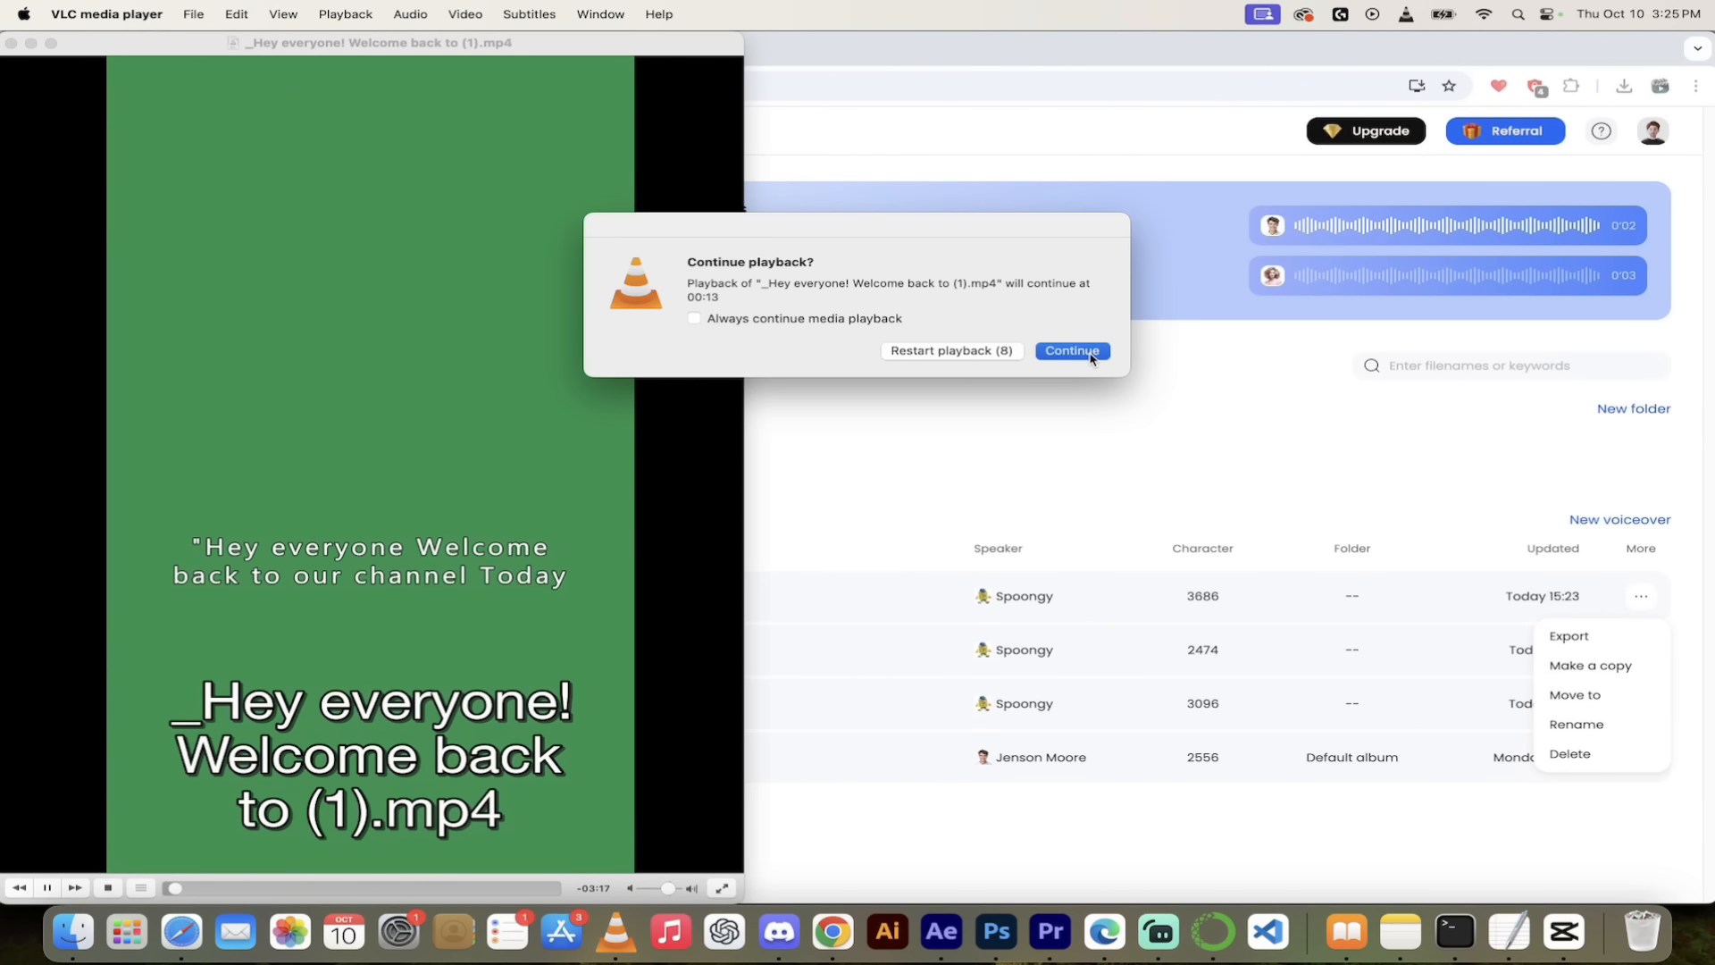
{"action": "left_click", "coordinate": [1072, 350]}
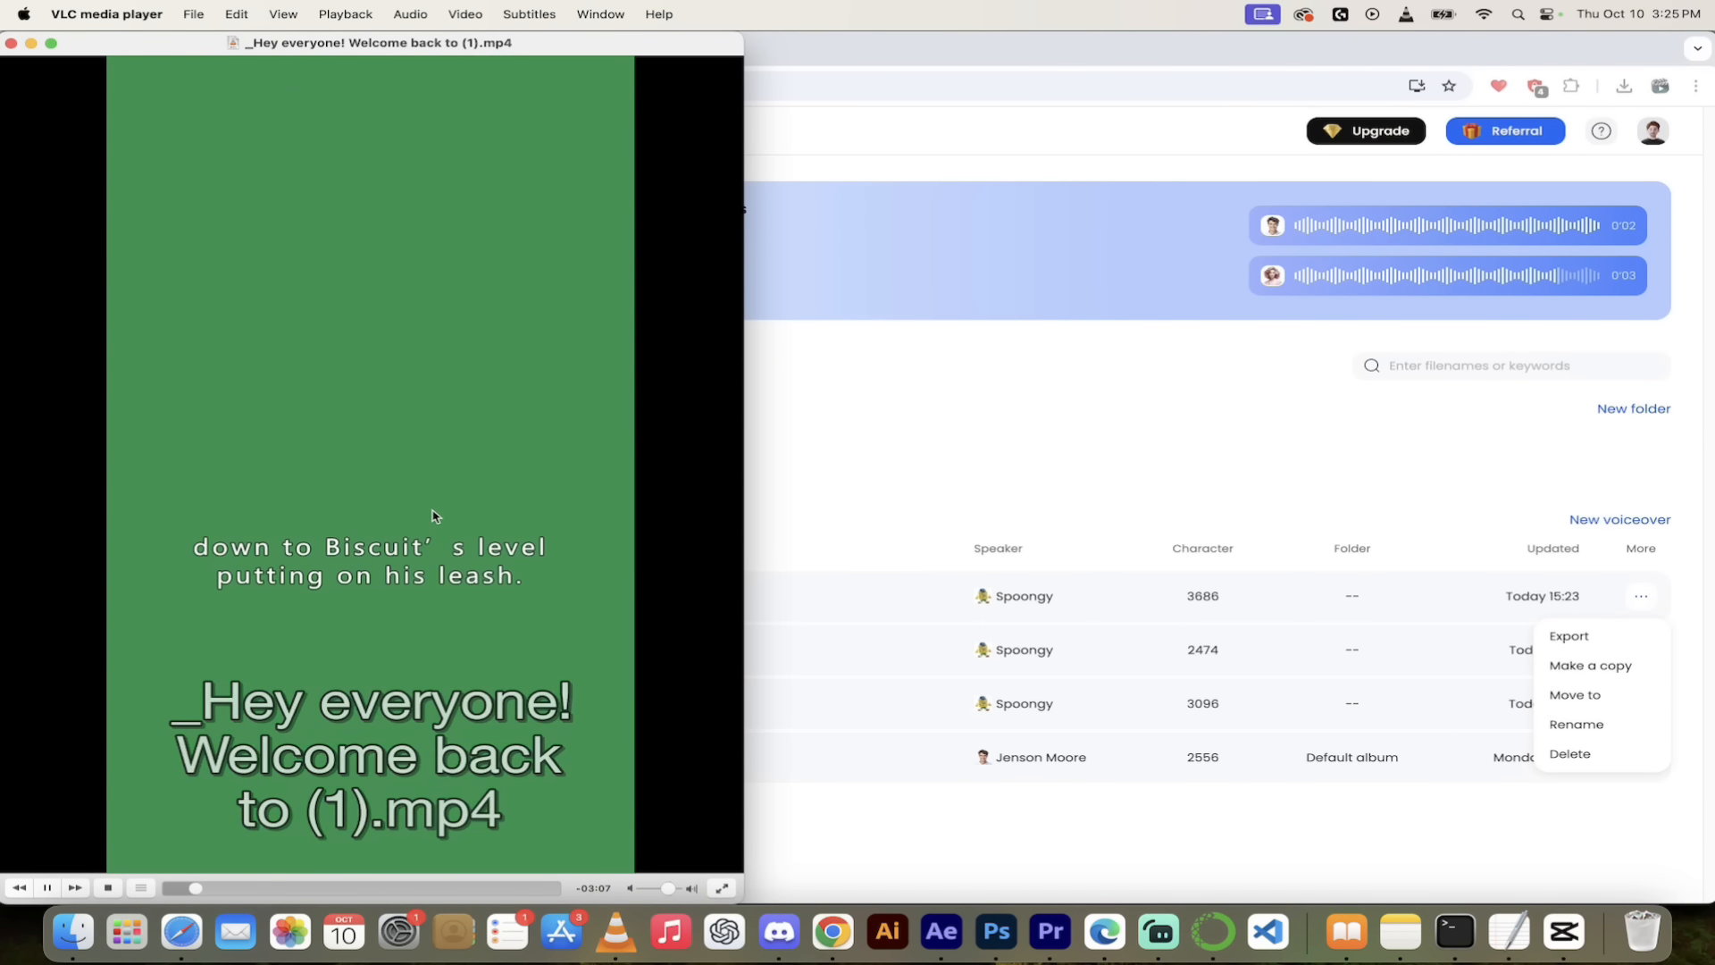
{"action": "key", "text": "space"}
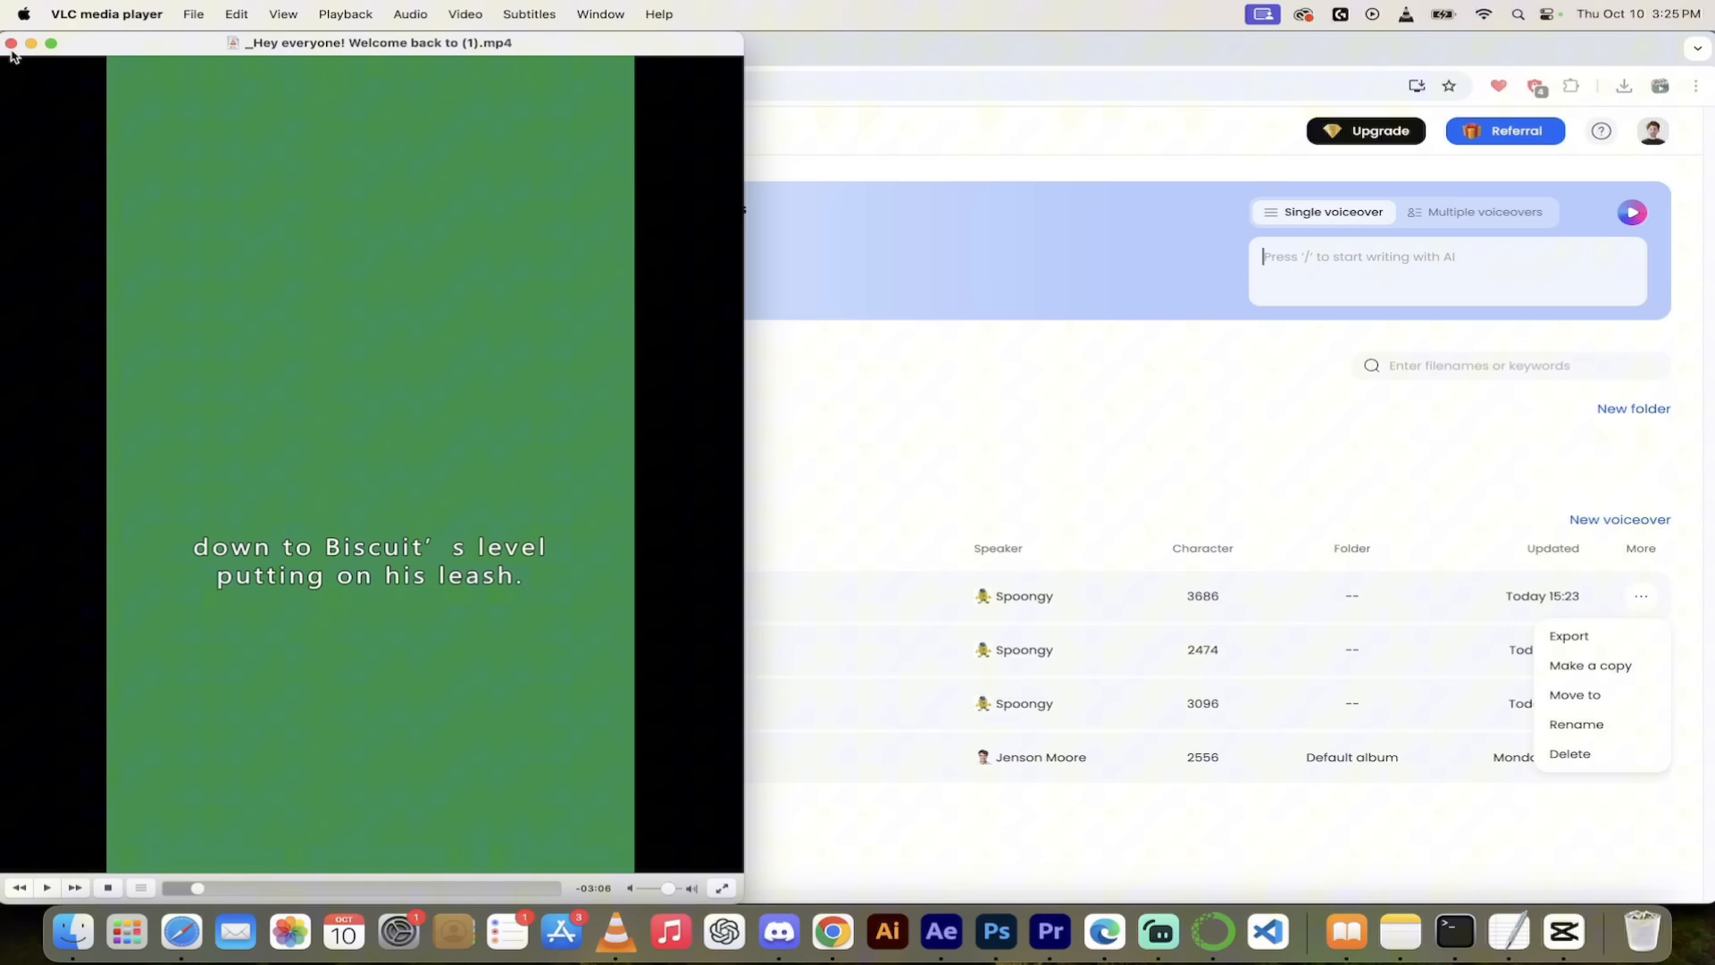
{"action": "left_click", "coordinate": [11, 43]}
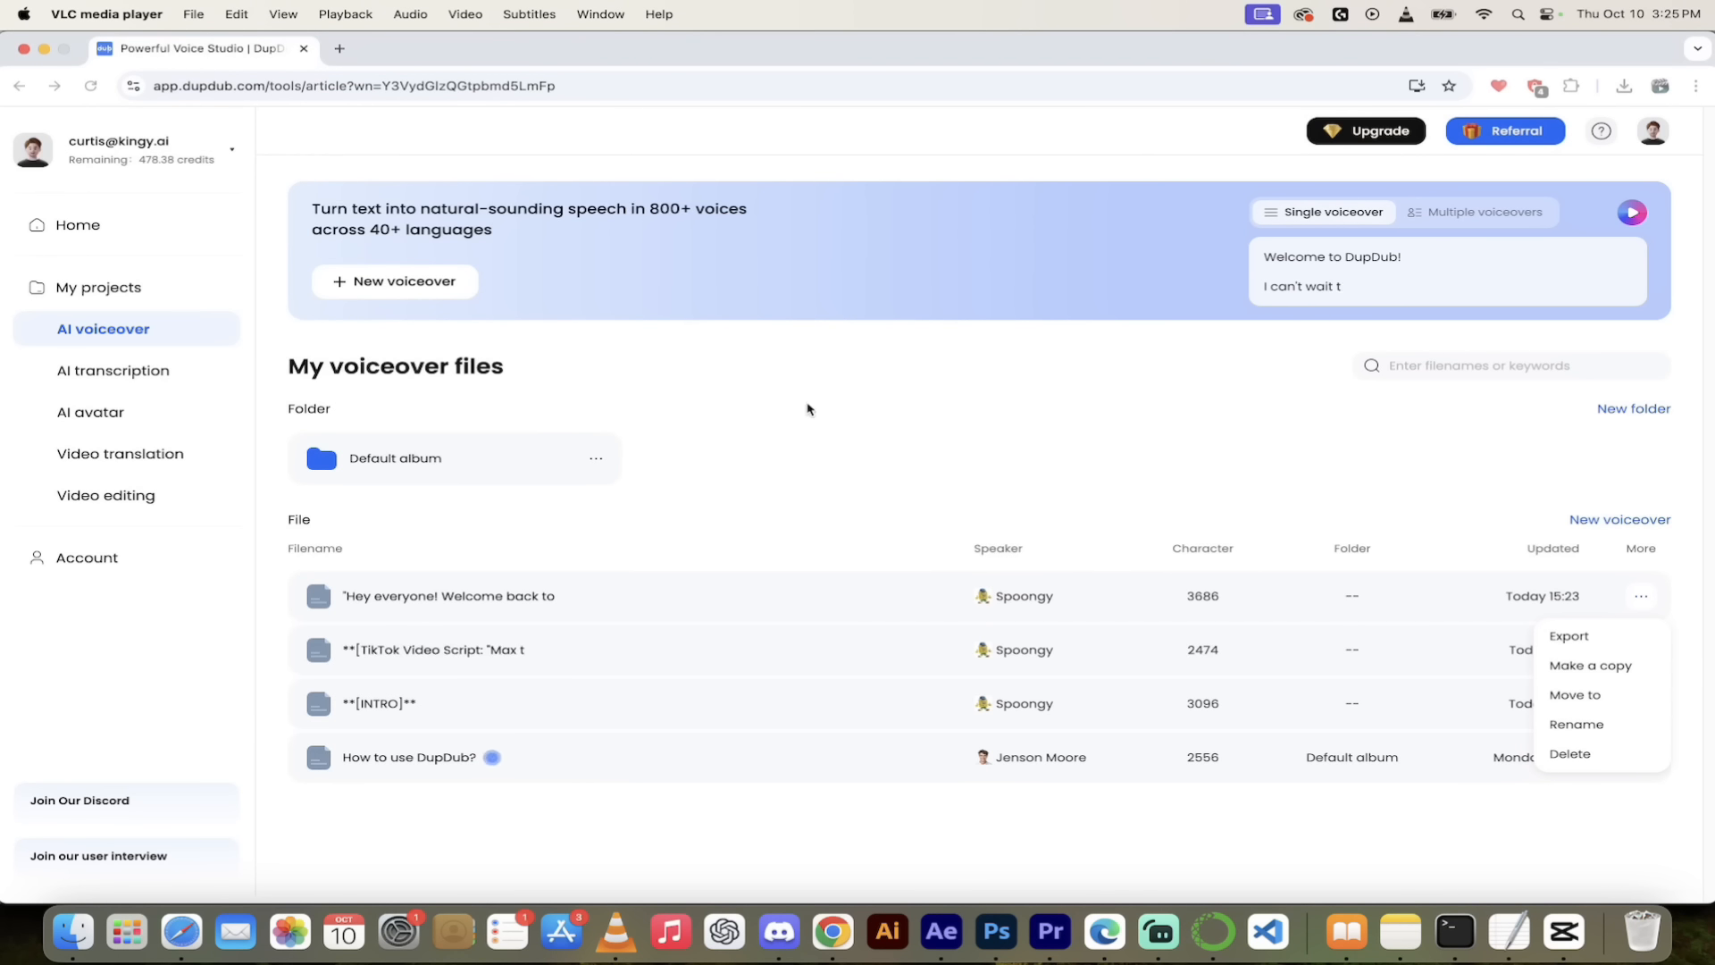
{"action": "left_click", "coordinate": [854, 391]}
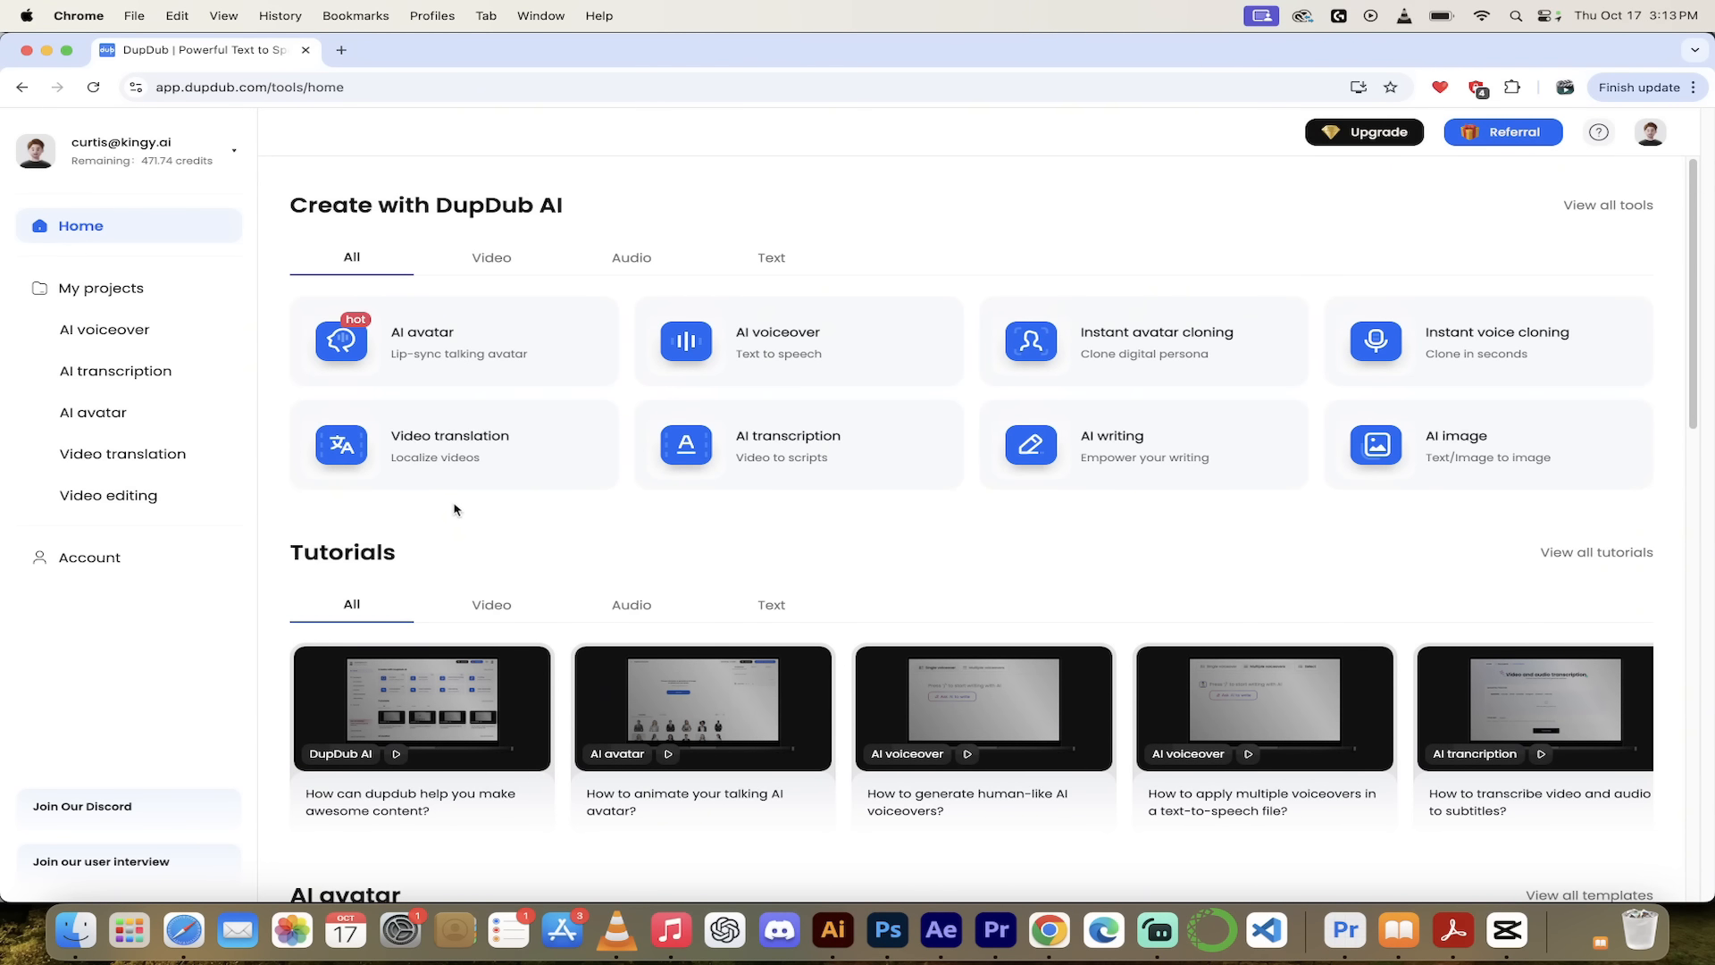
Open the Video editing tool from the home page's video tools and dismiss the translation prompt
{"action": "left_click", "coordinate": [89, 230]}
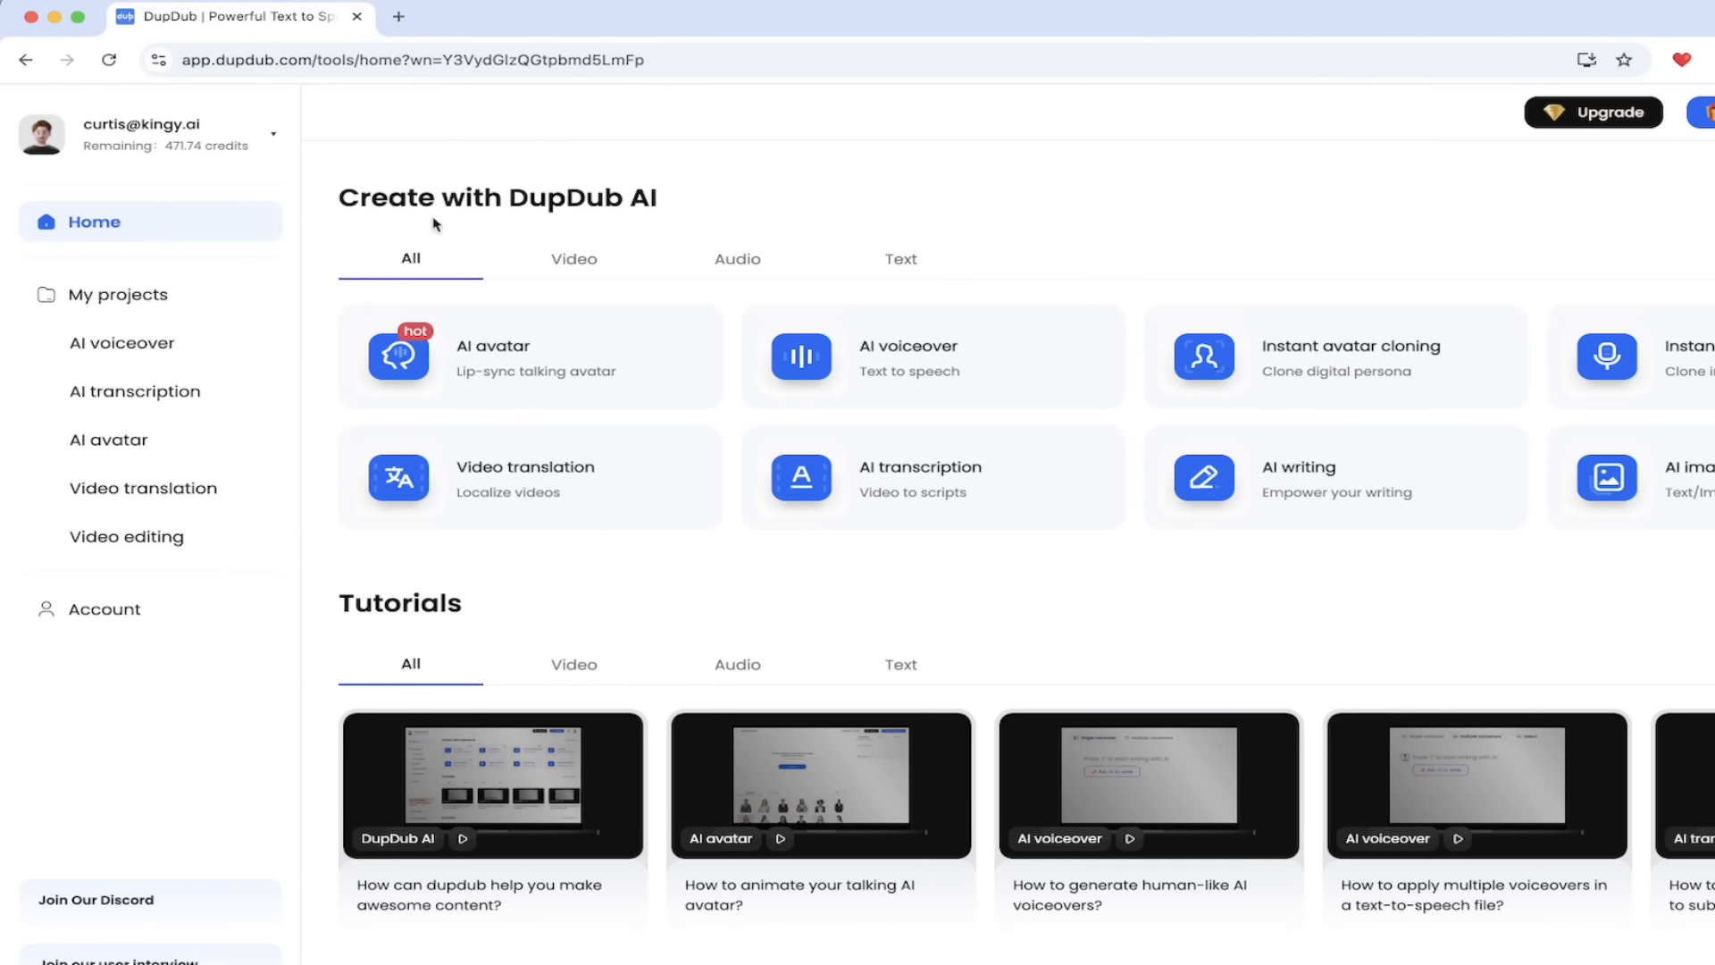
{"action": "left_click", "coordinate": [576, 261]}
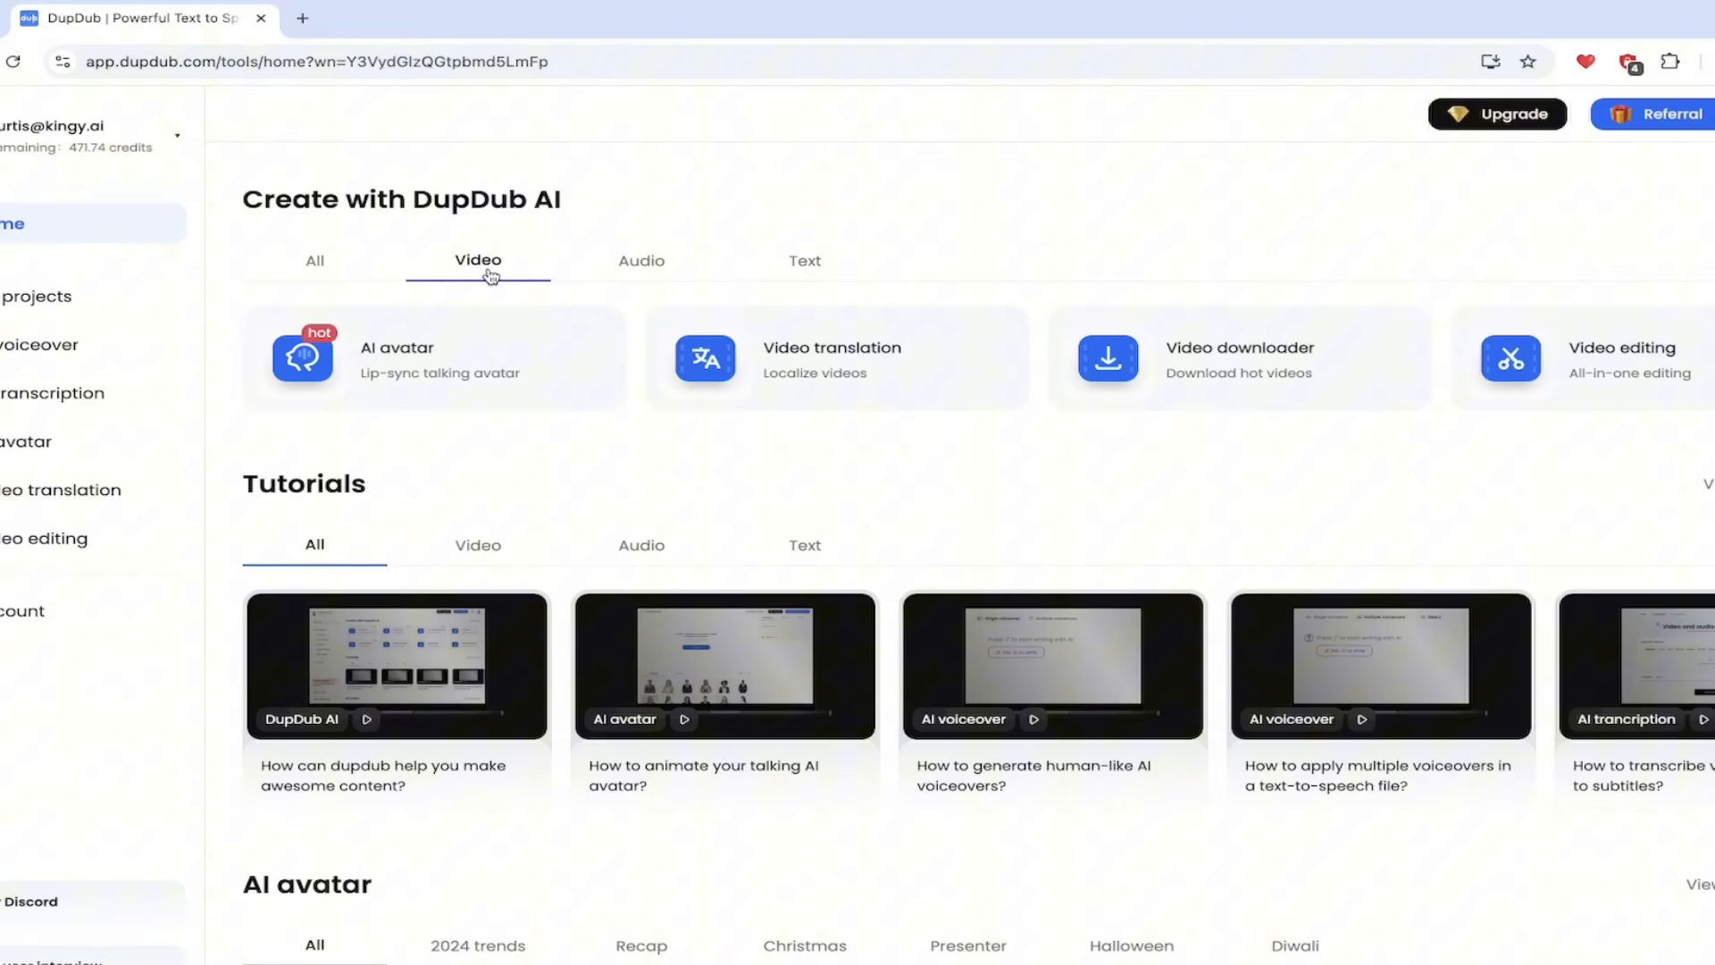
{"action": "left_click", "coordinate": [1434, 351]}
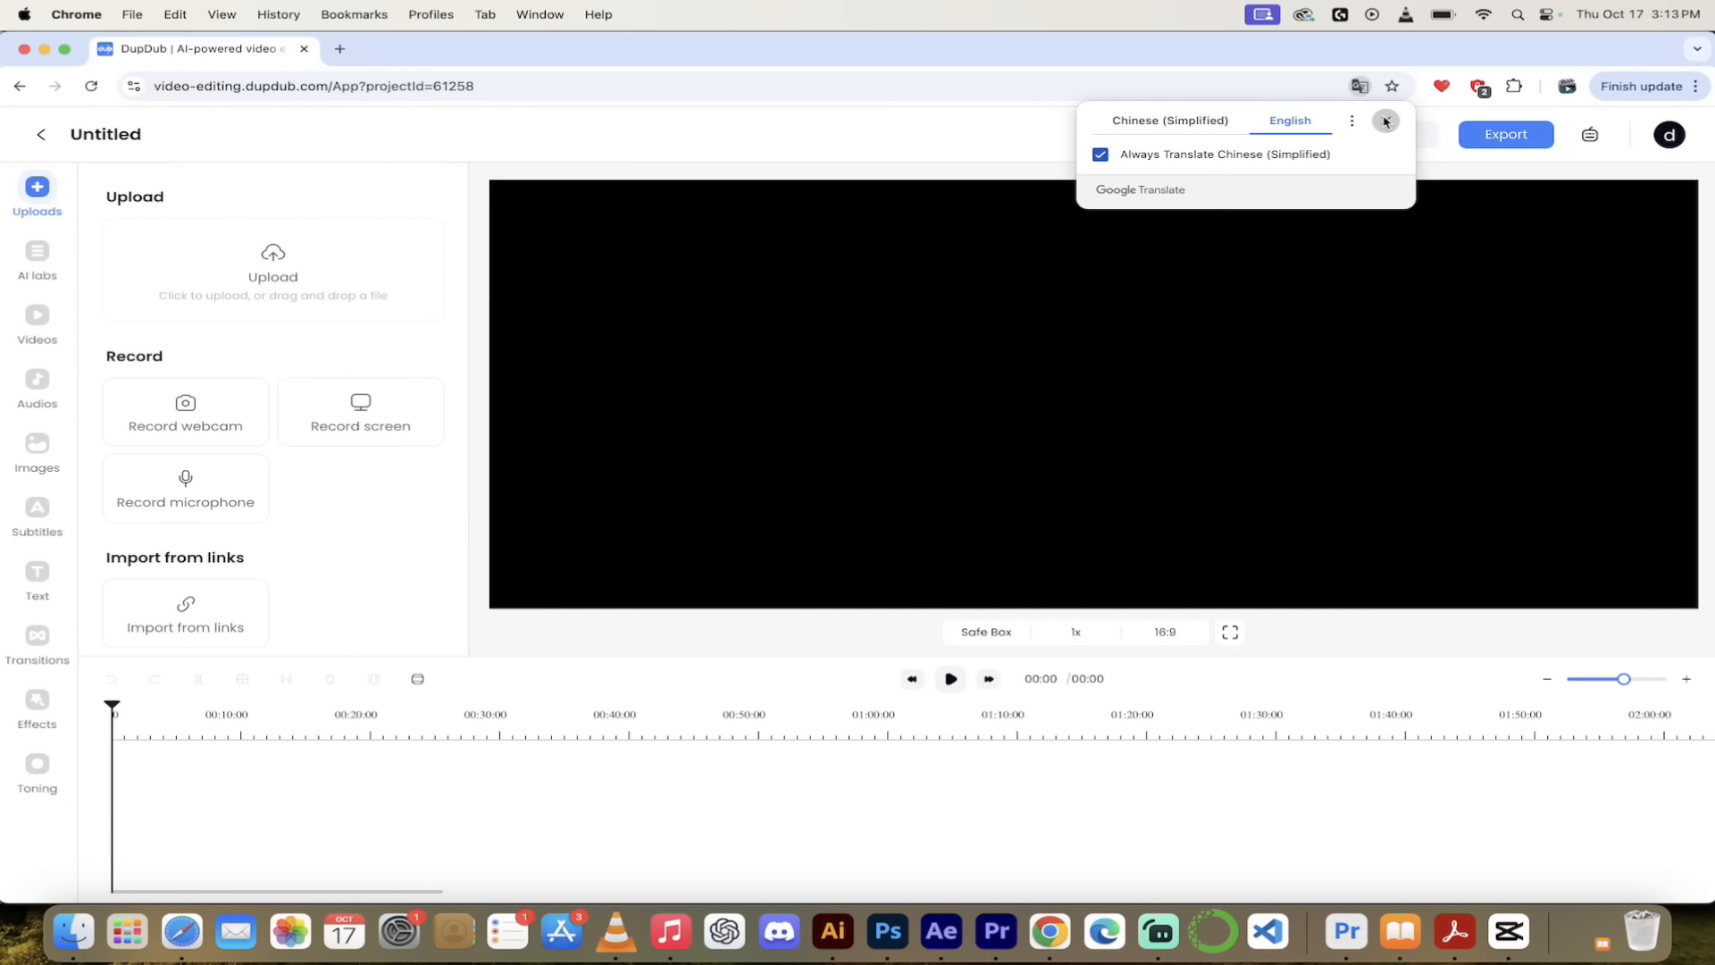
{"action": "left_click", "coordinate": [792, 397]}
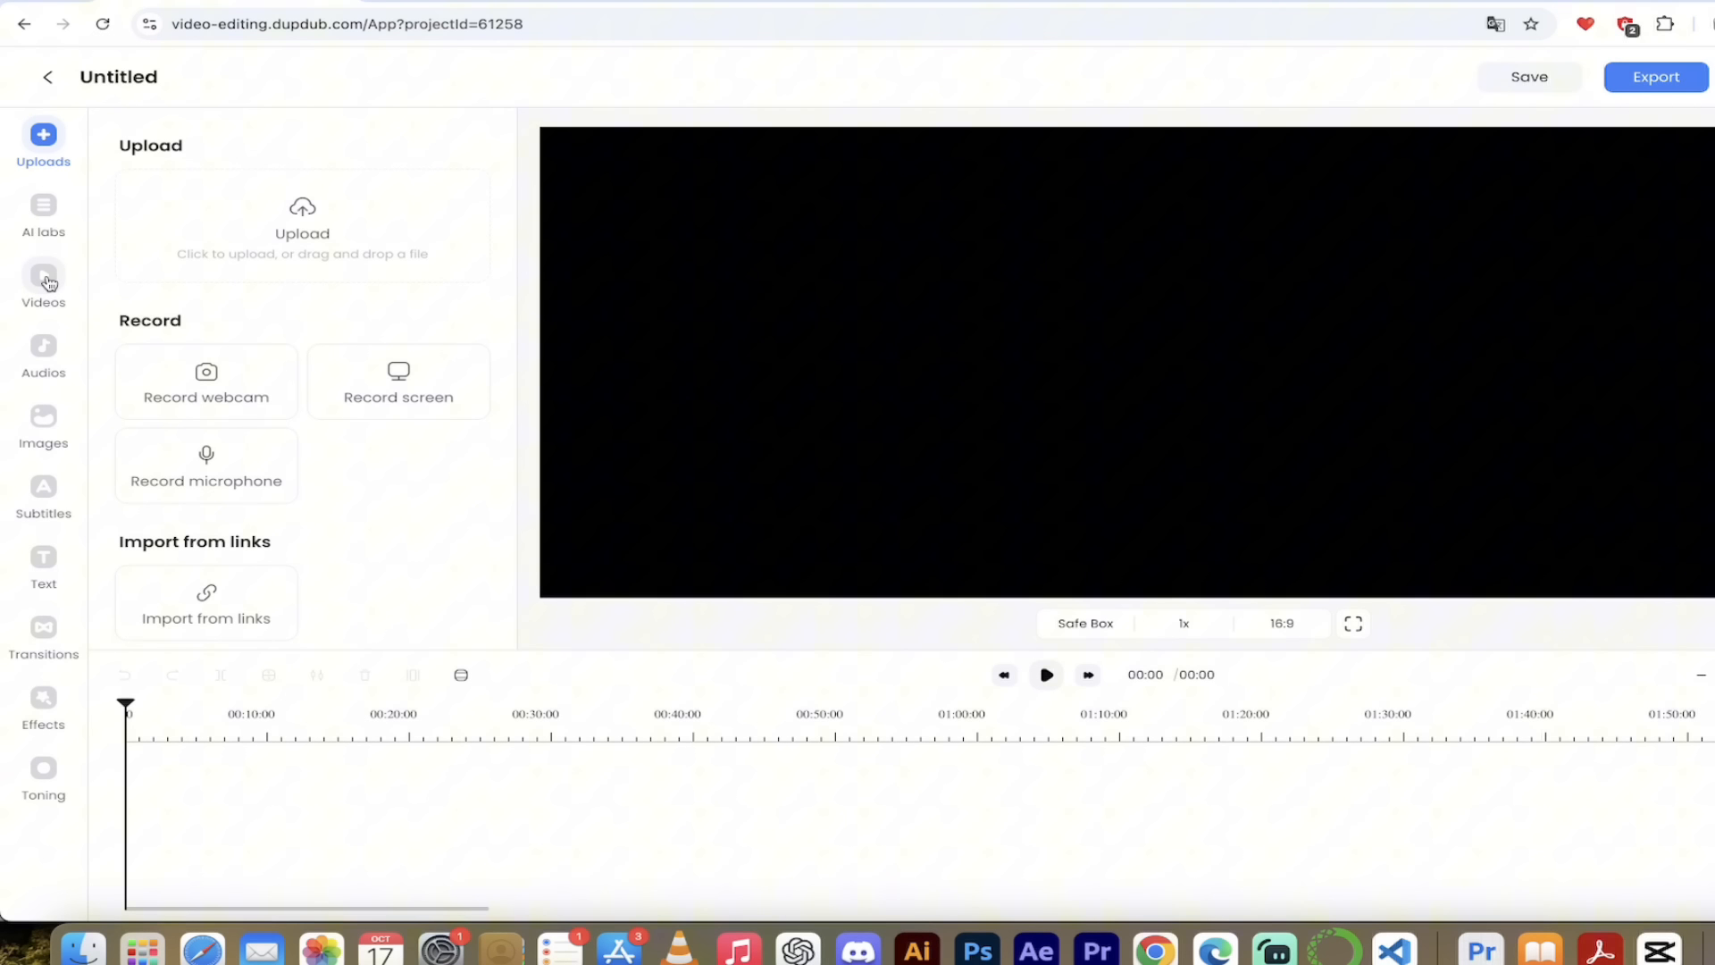
Preview the corgi video from My avatars and add it to the timeline track
{"action": "left_click", "coordinate": [52, 280]}
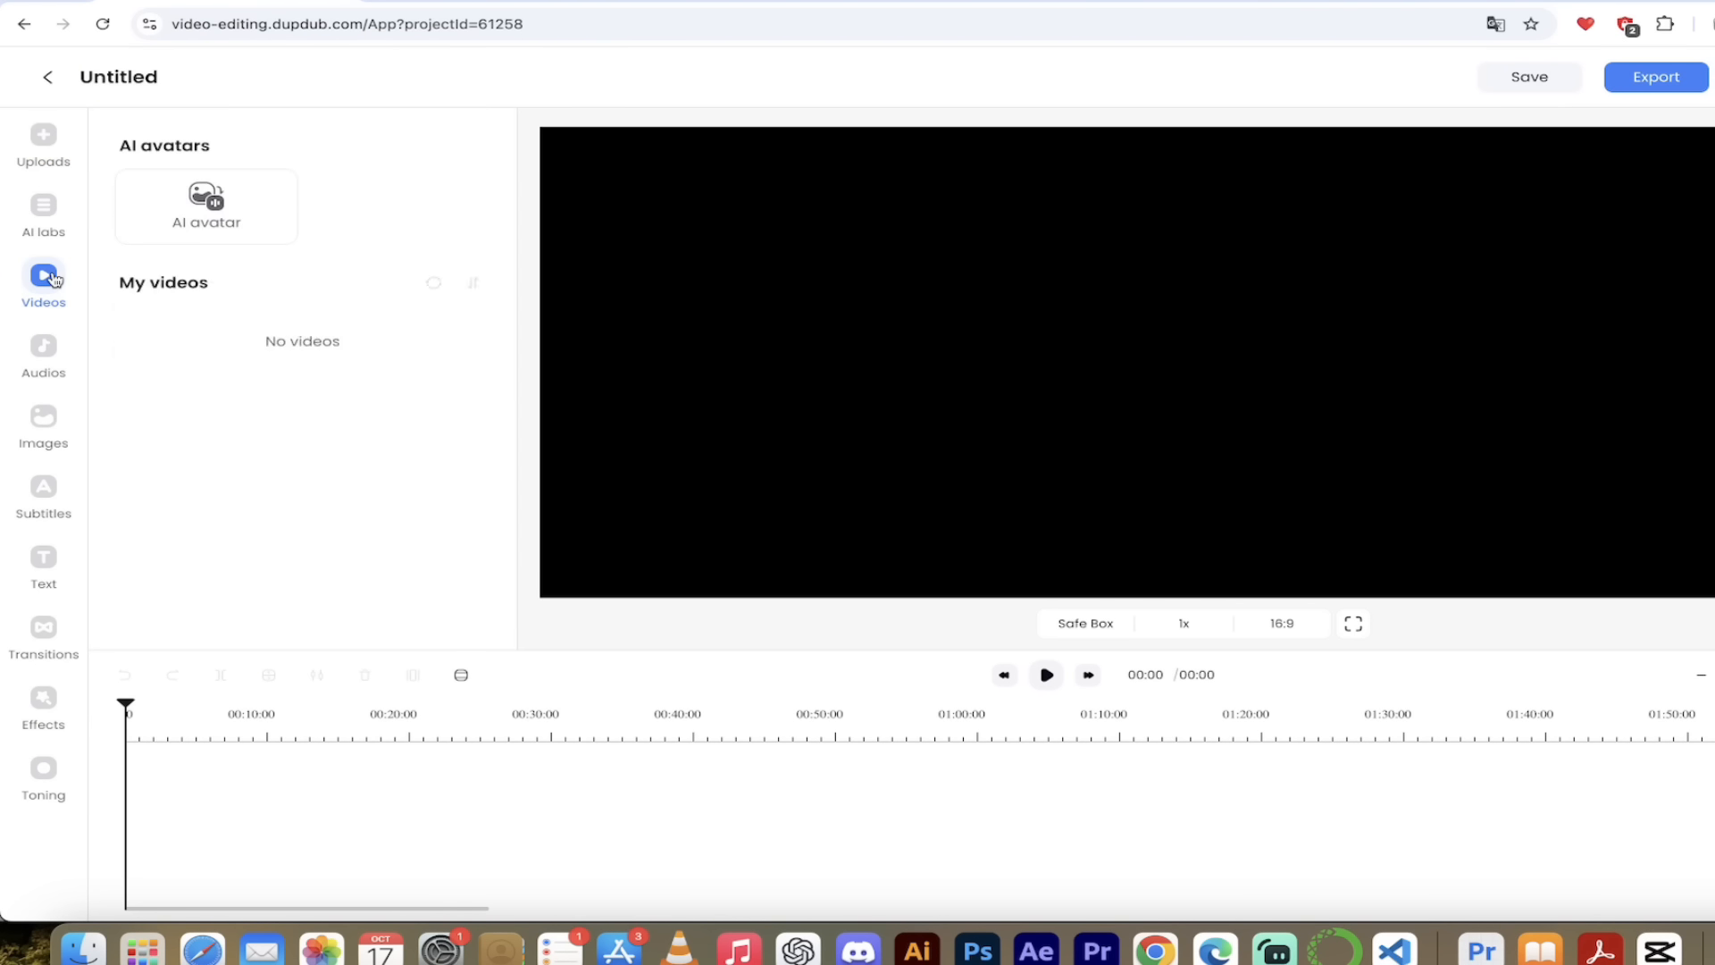
{"action": "mouse_move", "coordinate": [200, 349]}
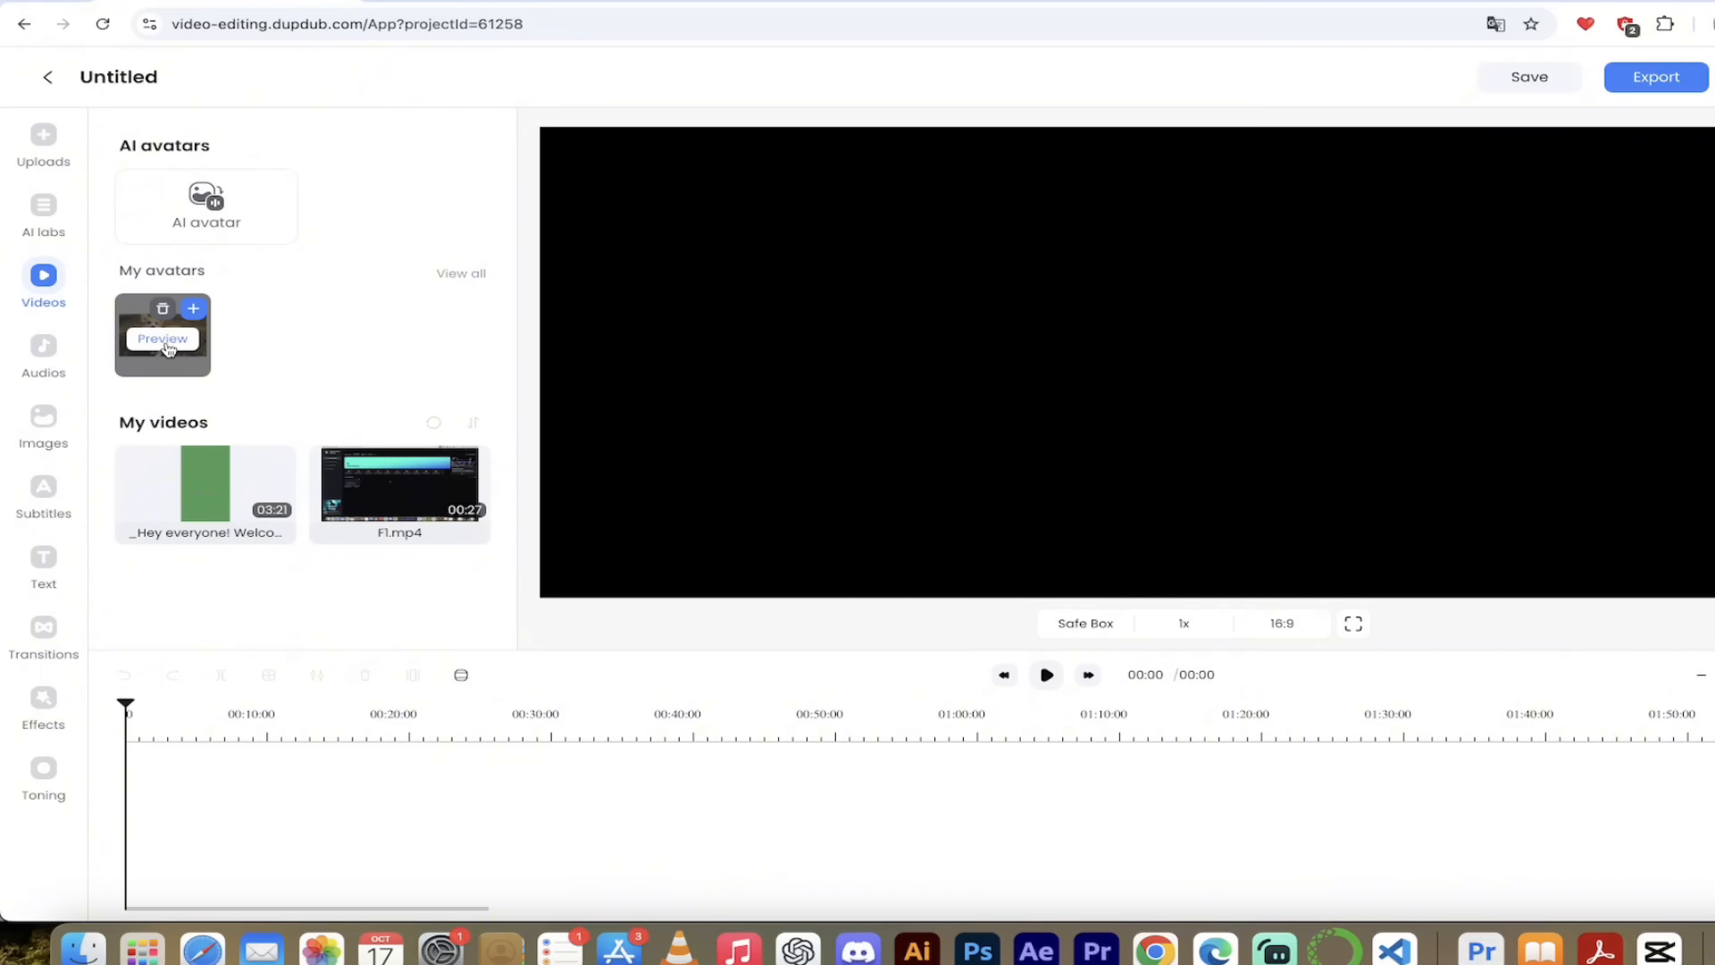
{"action": "left_click", "coordinate": [165, 345]}
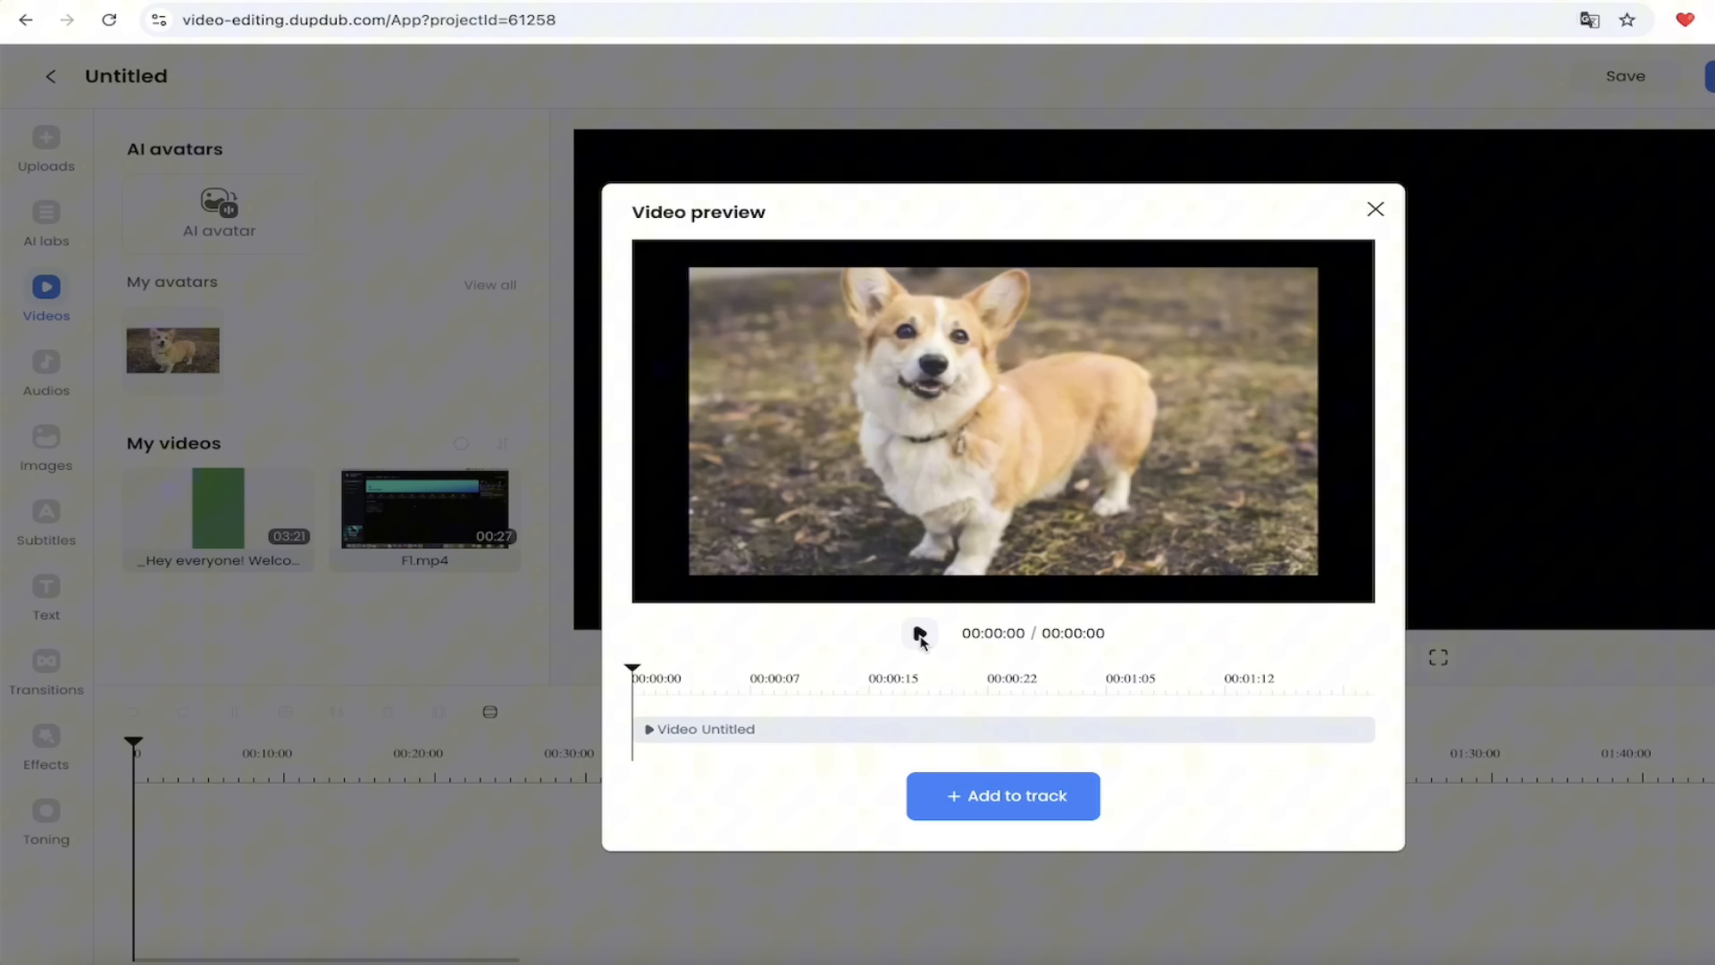
{"action": "left_click", "coordinate": [919, 634]}
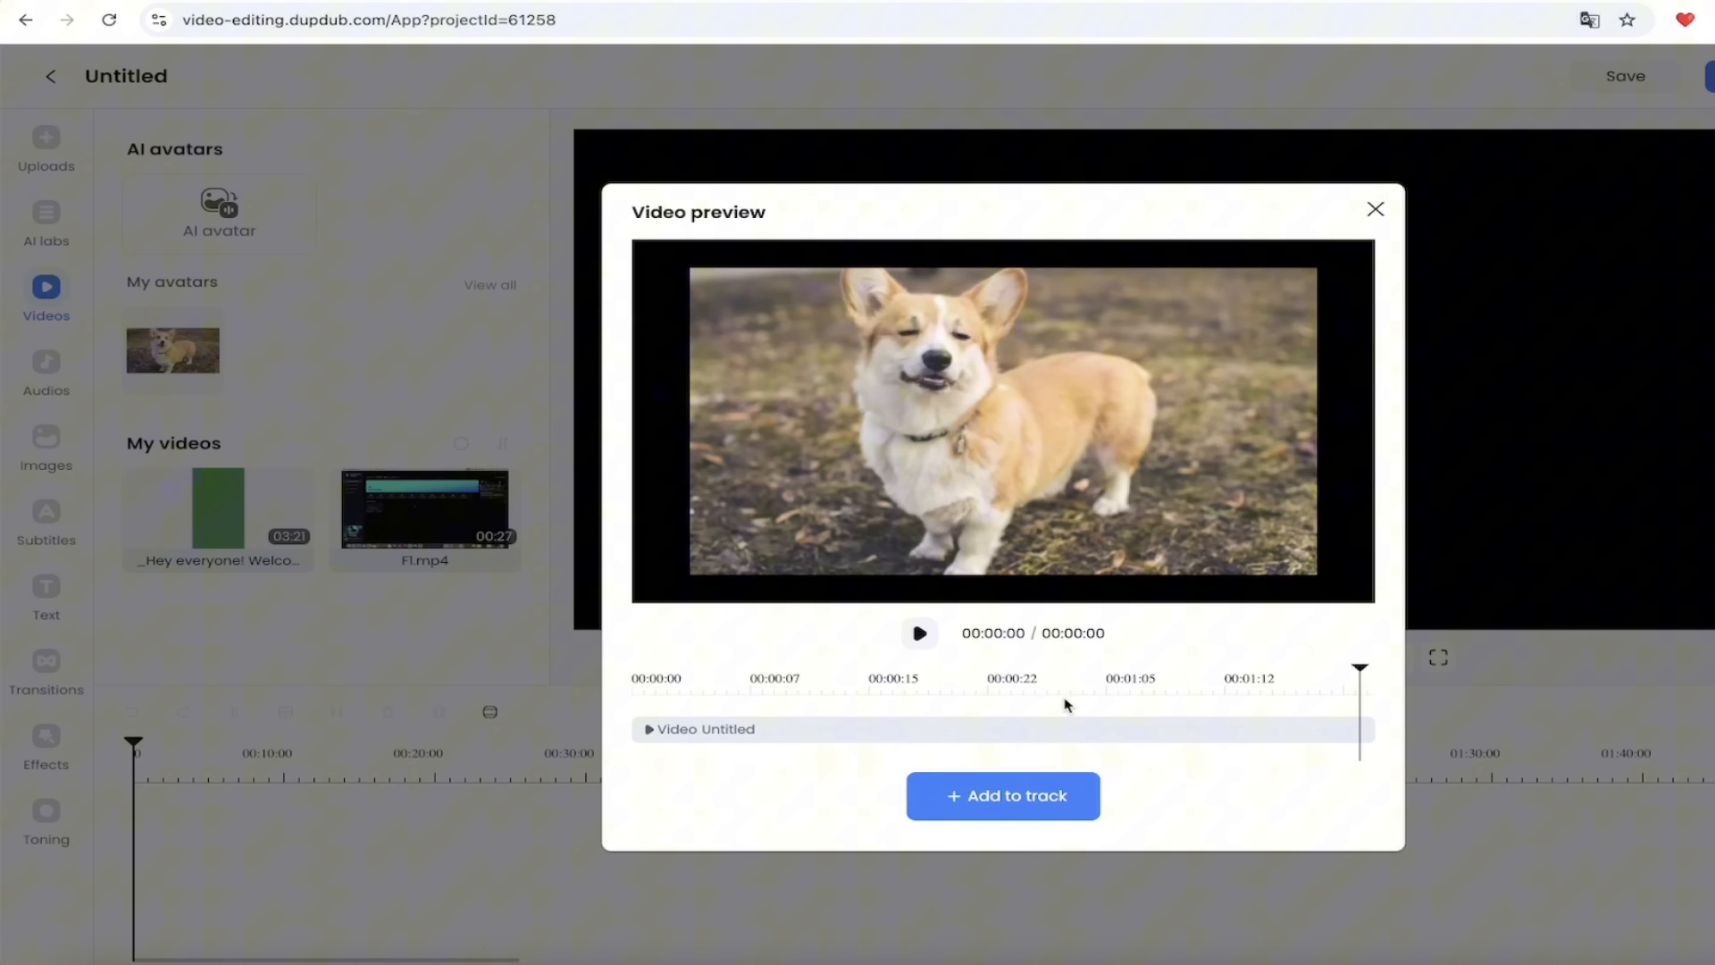
{"action": "left_click", "coordinate": [990, 803]}
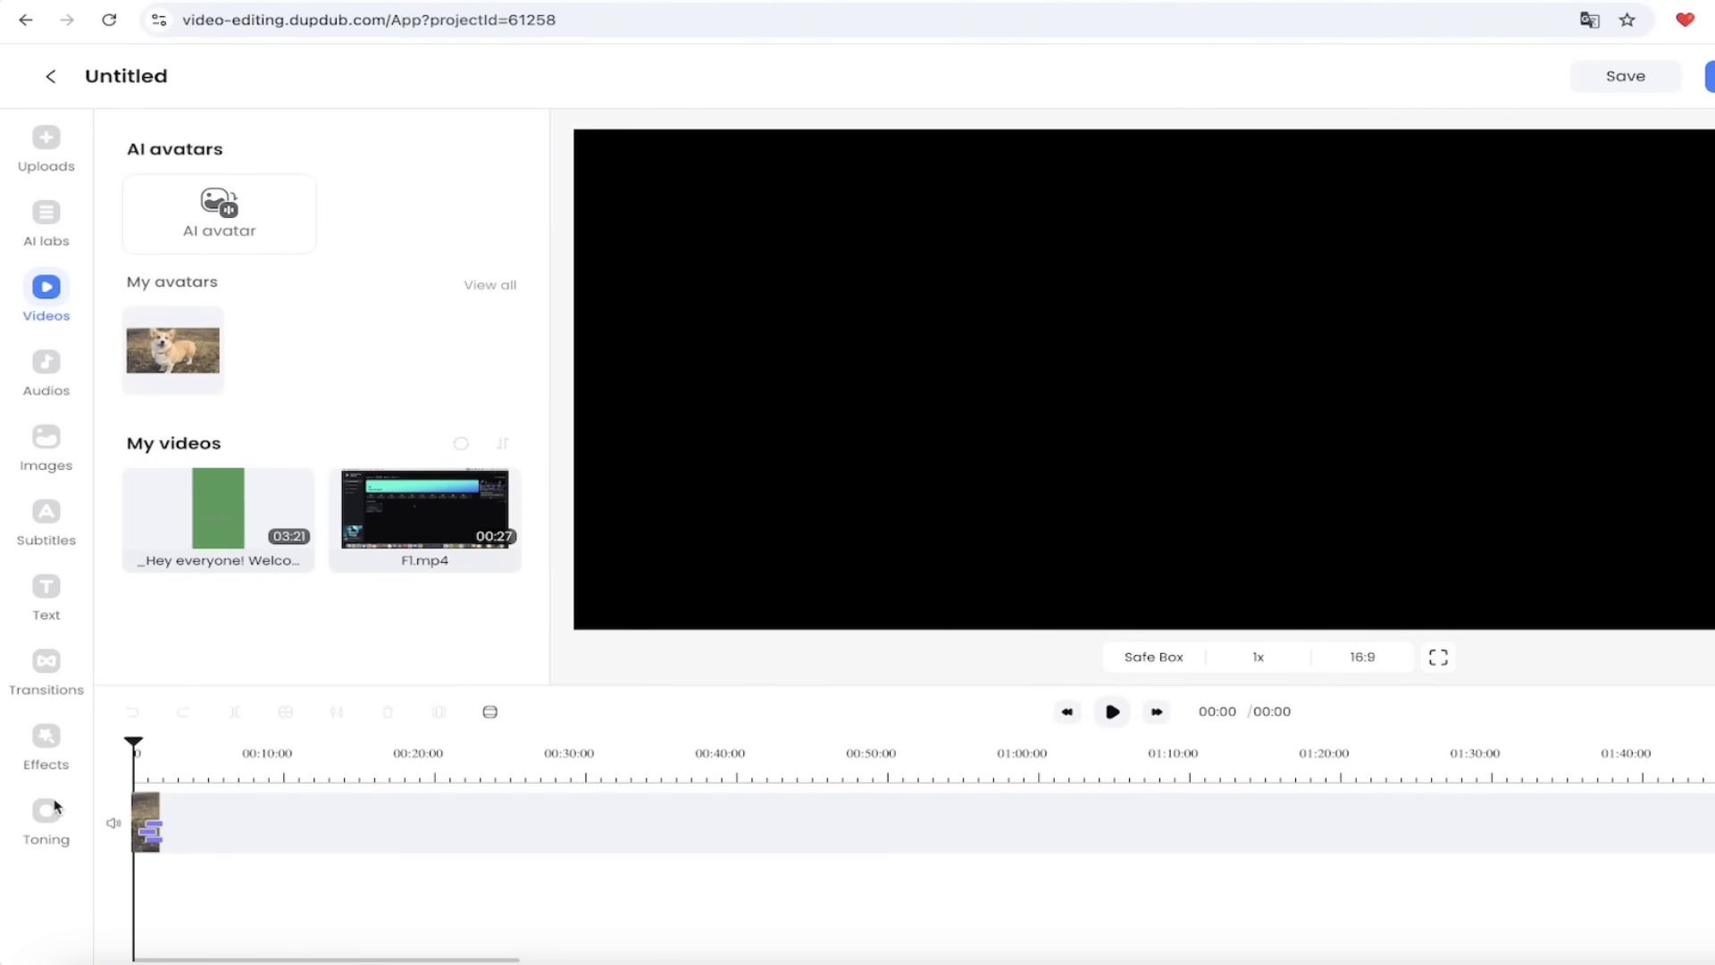
Select the corgi clip on the timeline and stretch the timeline scale to its maximum, keeping the playhead at the start
{"action": "left_click", "coordinate": [107, 805]}
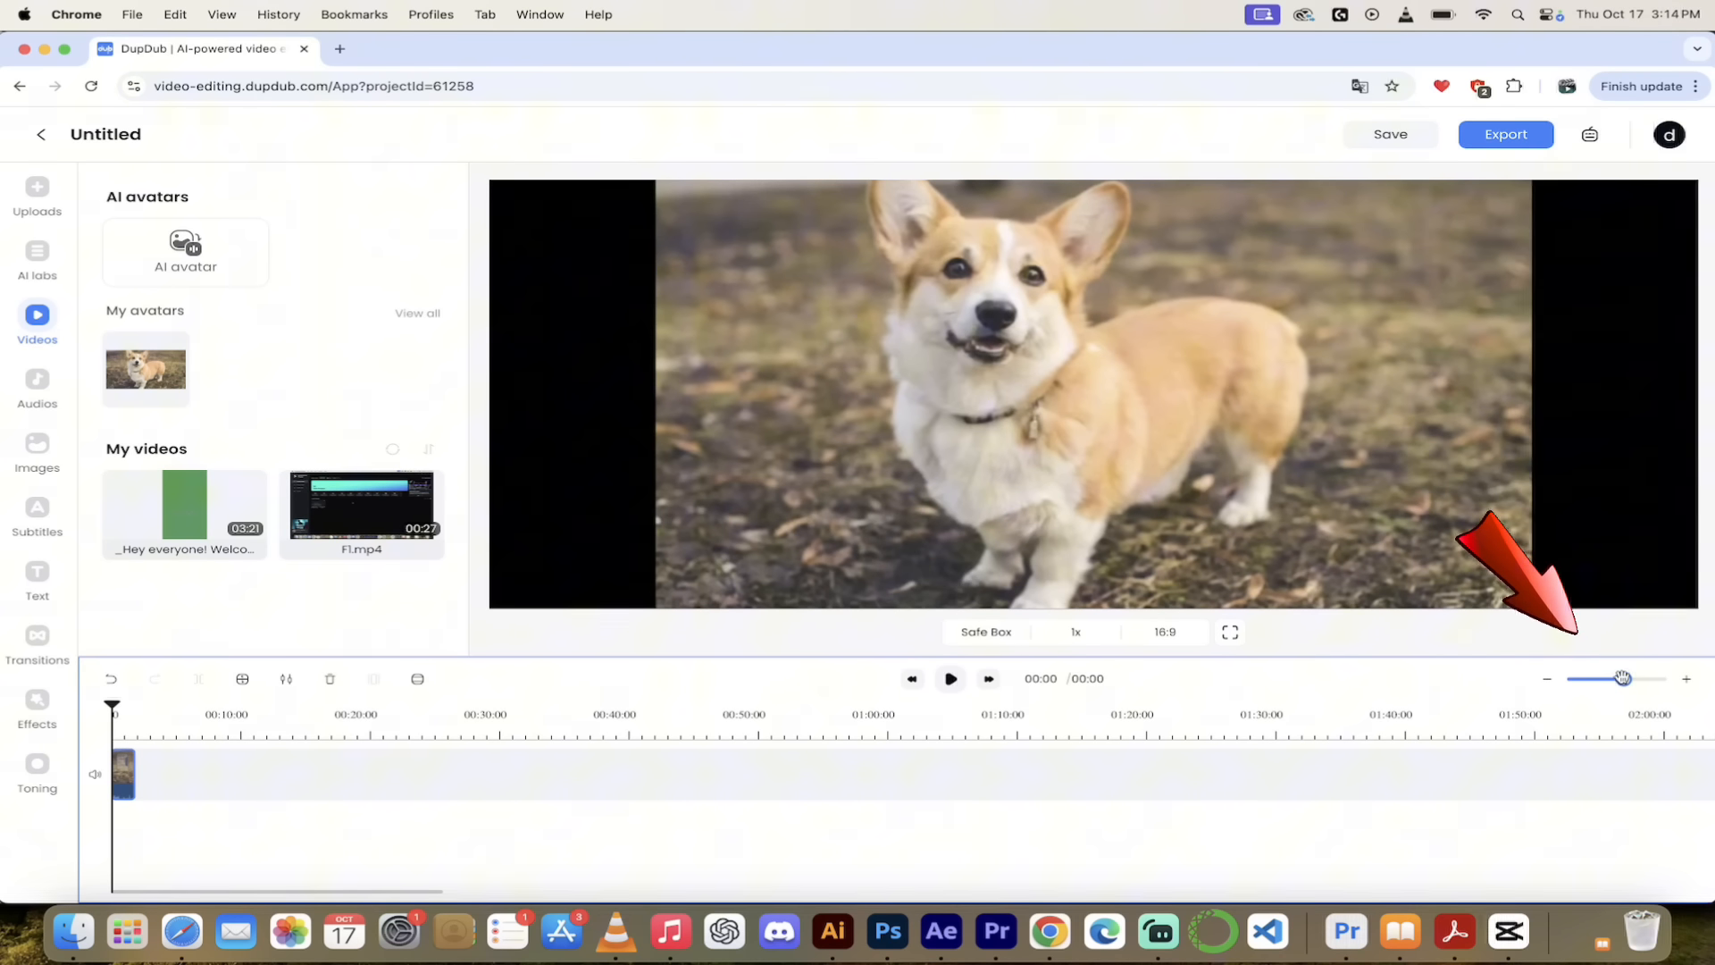
{"action": "left_click_drag", "start_coordinate": [1624, 679], "coordinate": [1668, 679]}
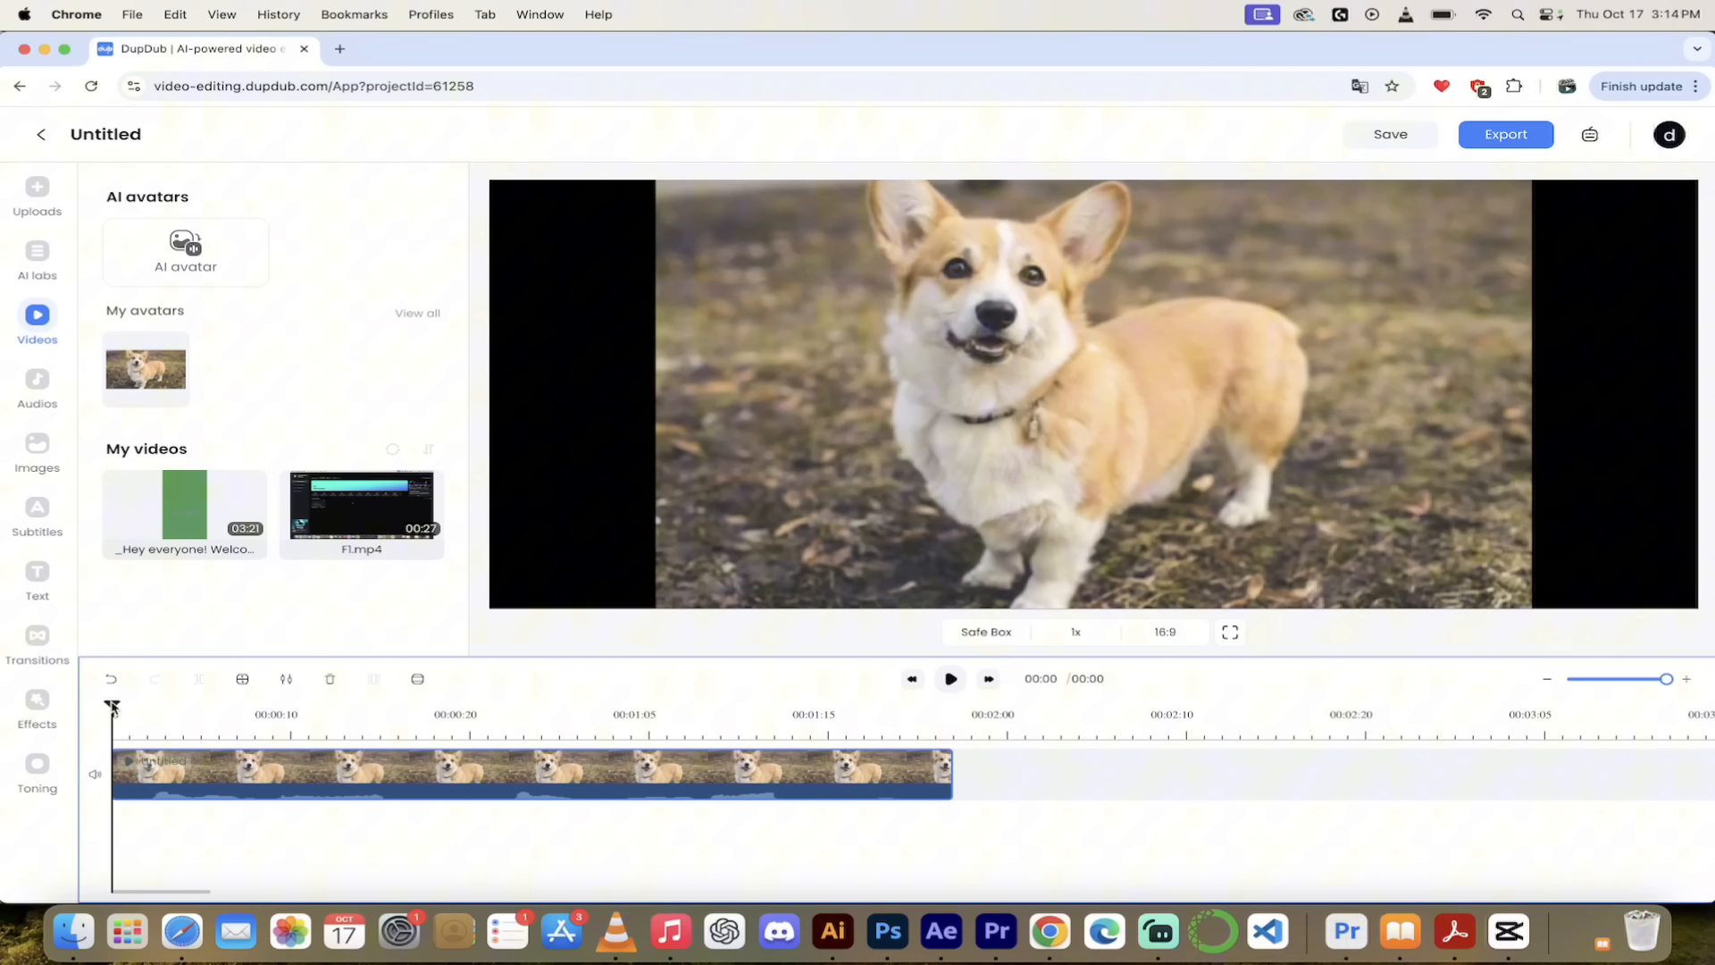
{"action": "mouse_move", "coordinate": [112, 706]}
{"action": "left_mouse_down"}
{"action": "mouse_move", "coordinate": [750, 706]}
{"action": "mouse_move", "coordinate": [503, 722]}
{"action": "mouse_move", "coordinate": [112, 708]}
{"action": "left_mouse_up"}
{"action": "mouse_move", "coordinate": [369, 500]}
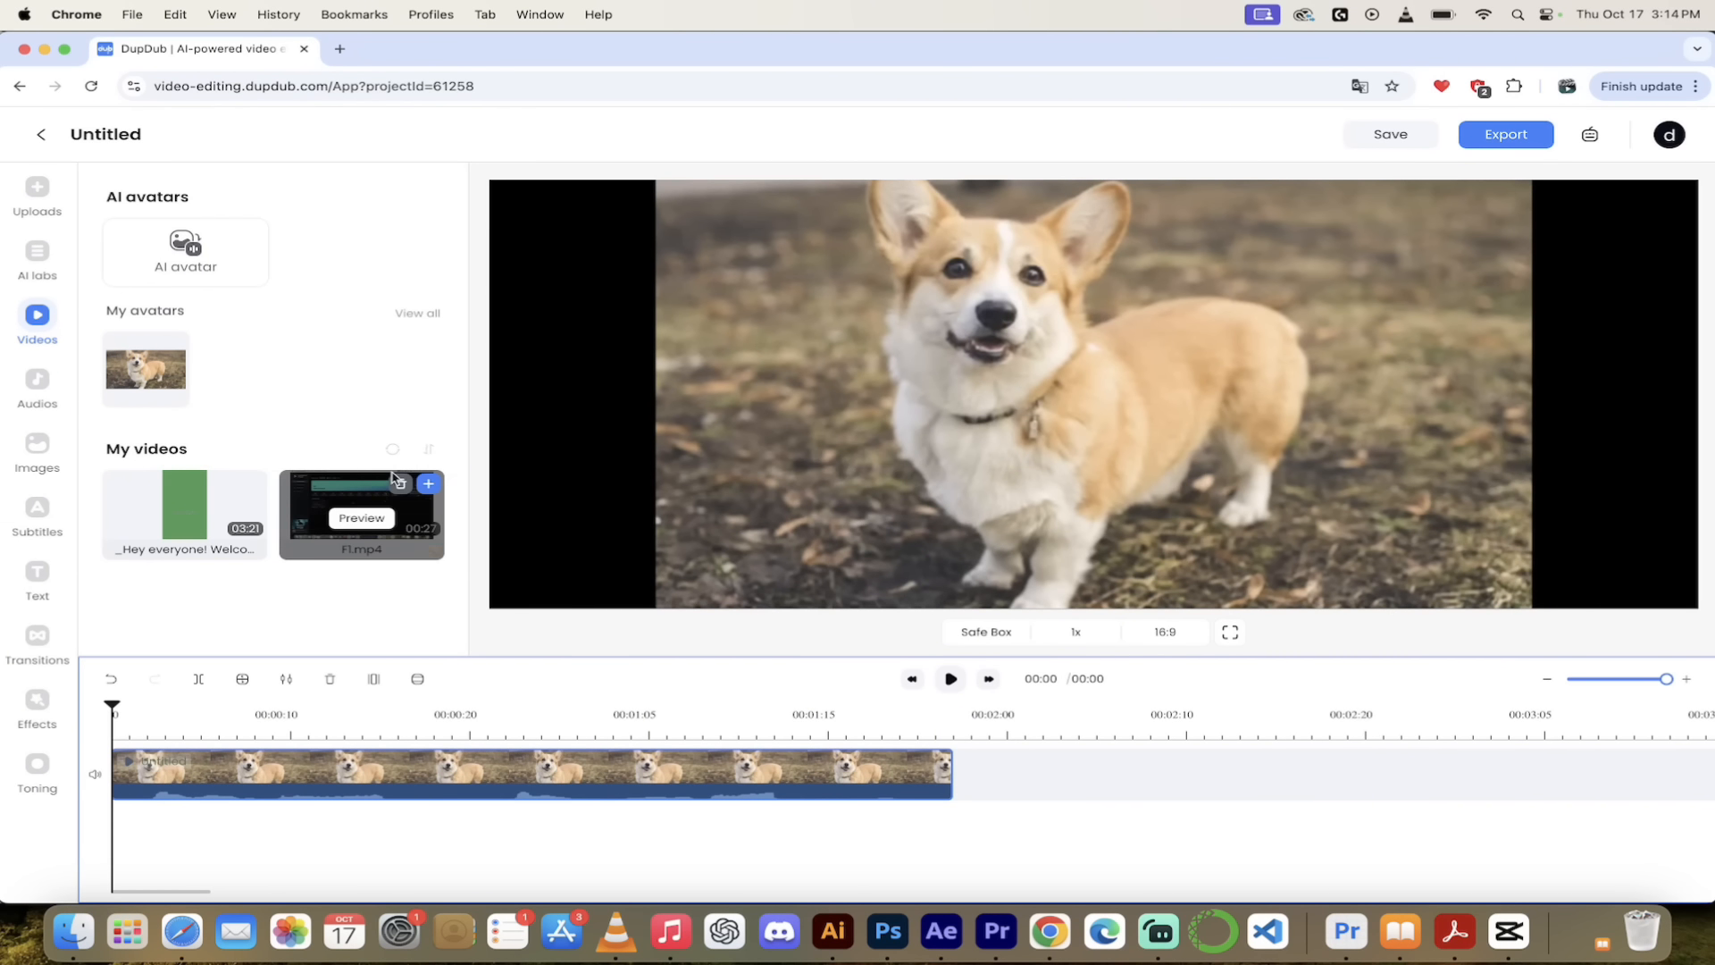
{"action": "left_click", "coordinate": [36, 259]}
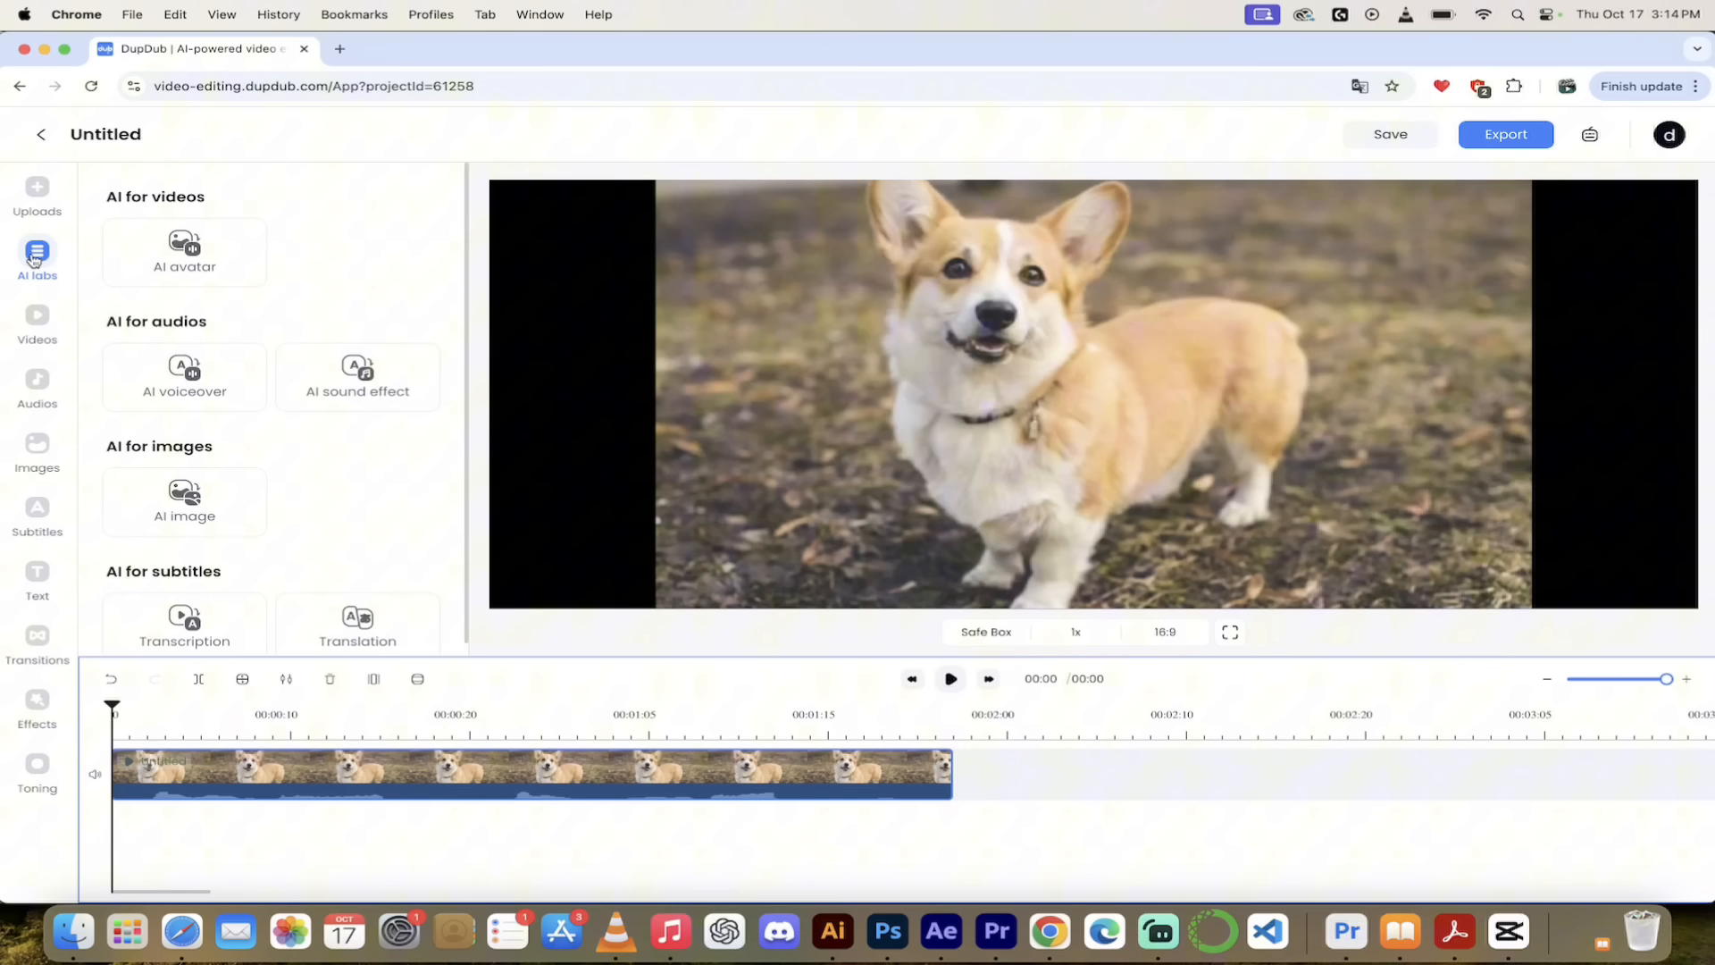
{"action": "scroll", "coordinate": [374, 537], "scroll_direction": "down", "scroll_amount": 1}
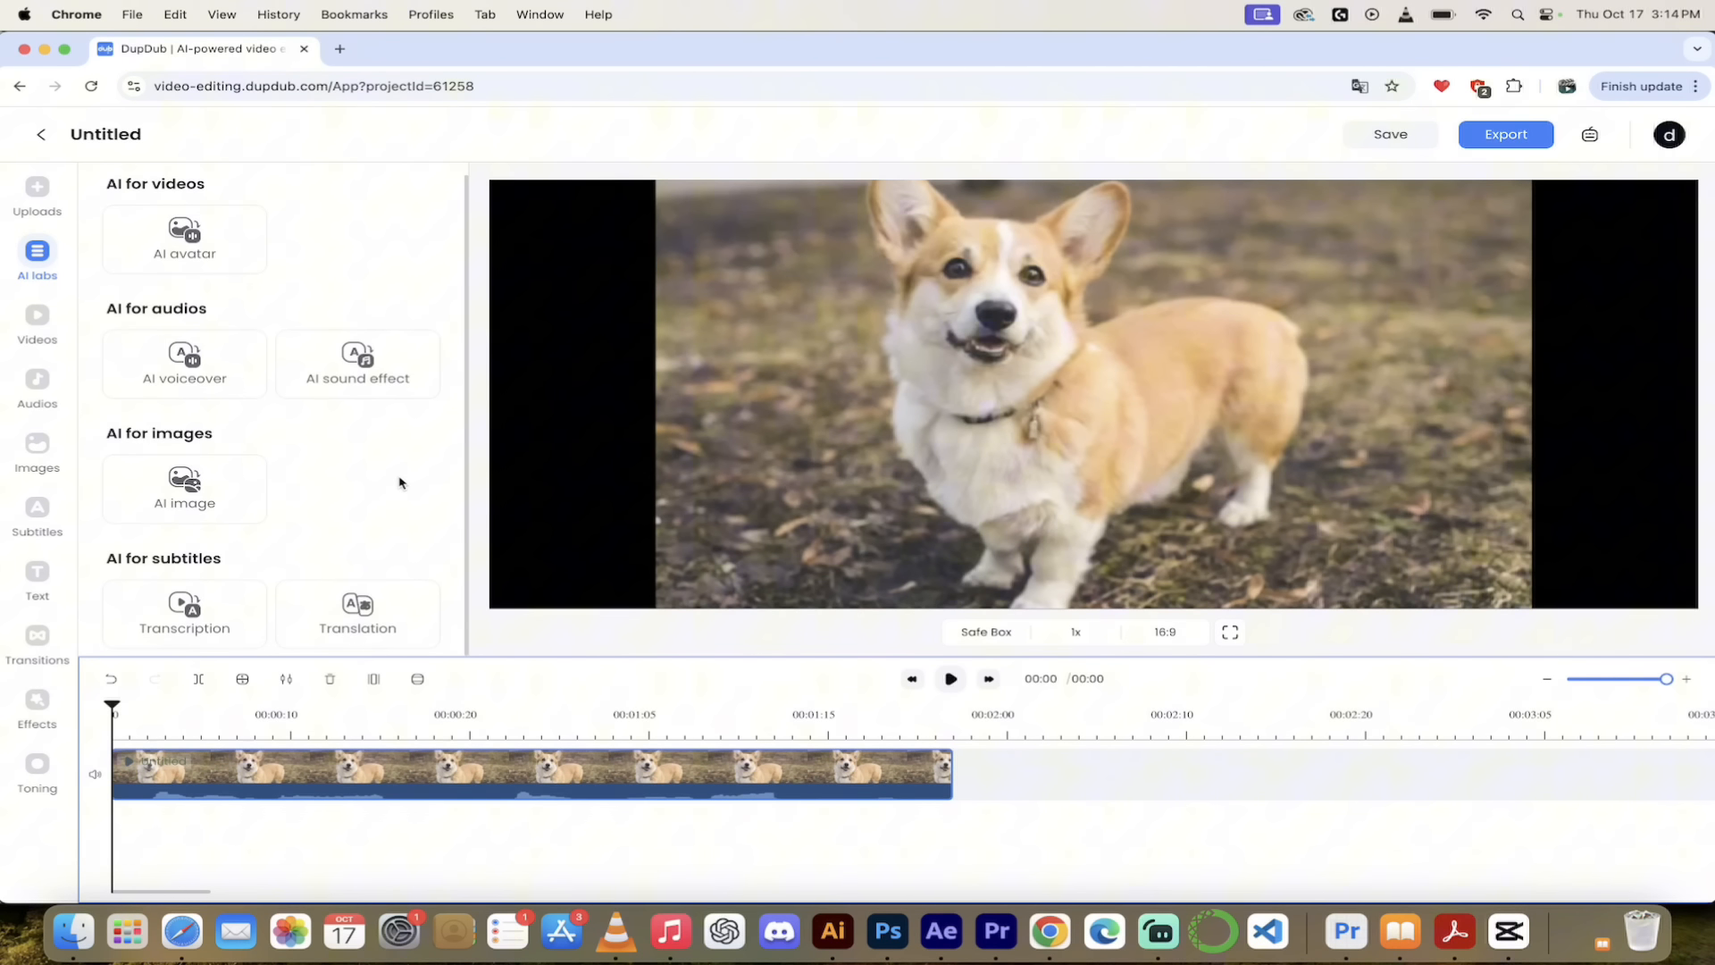
{"action": "scroll", "coordinate": [375, 565], "scroll_direction": "up", "scroll_amount": 1}
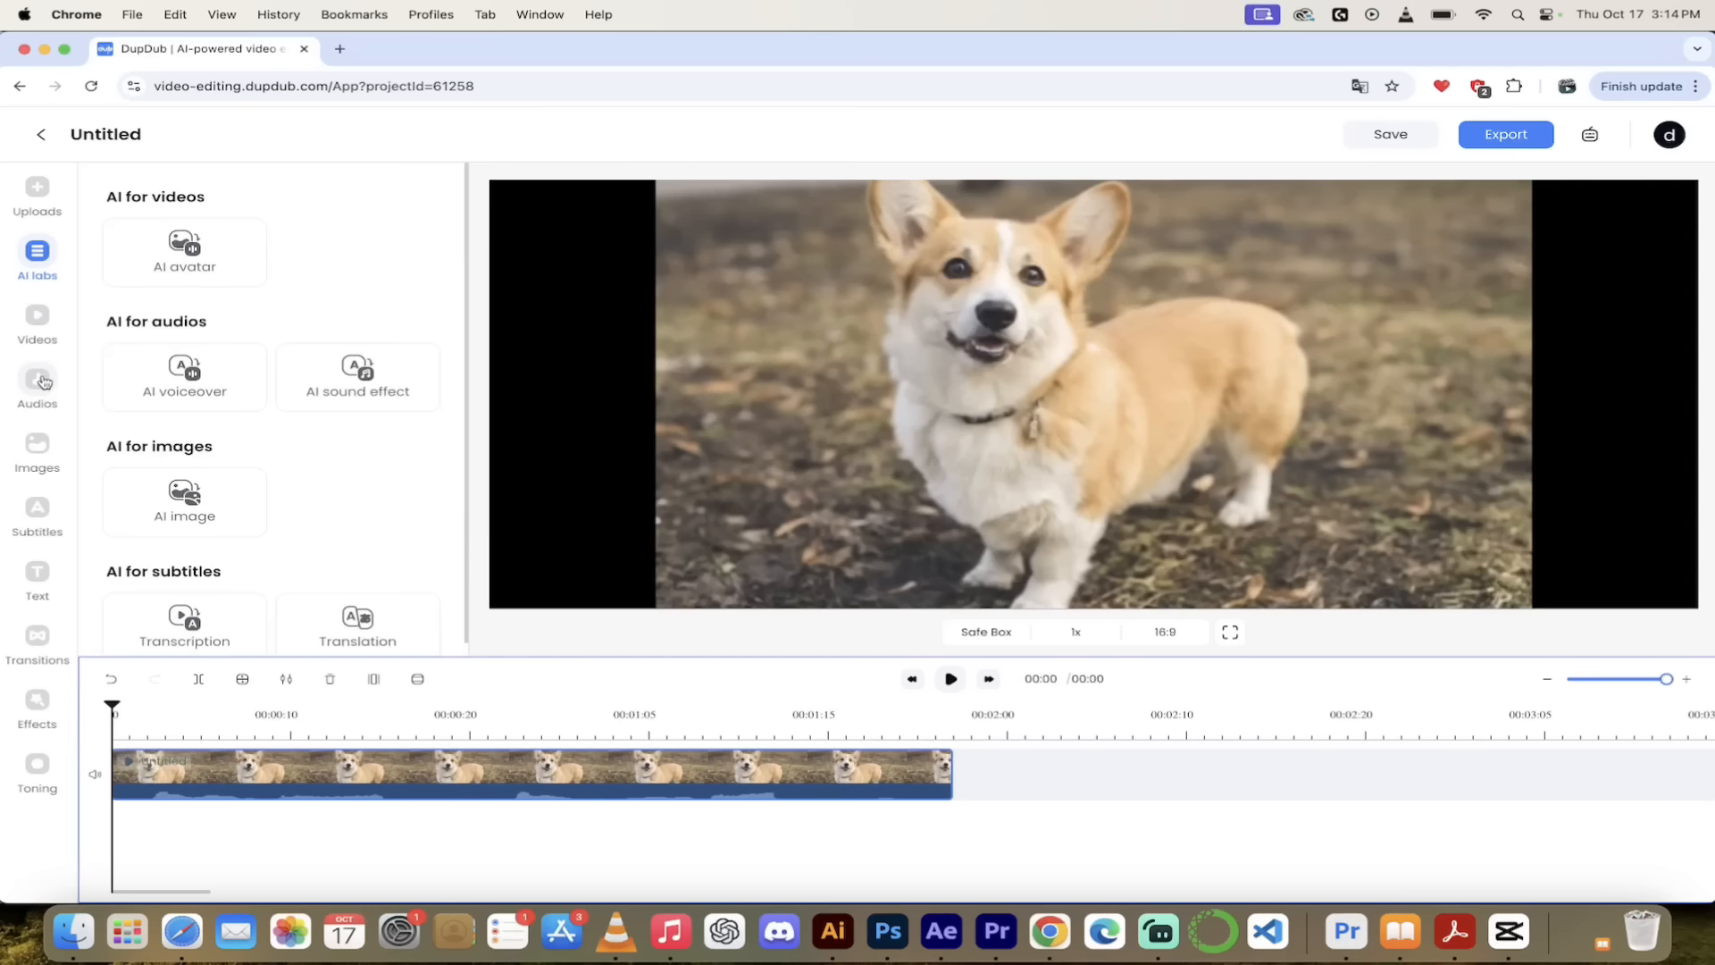
Preview the two_pianos stock audio and add it to the timeline under the corgi clip
{"action": "left_click", "coordinate": [40, 380]}
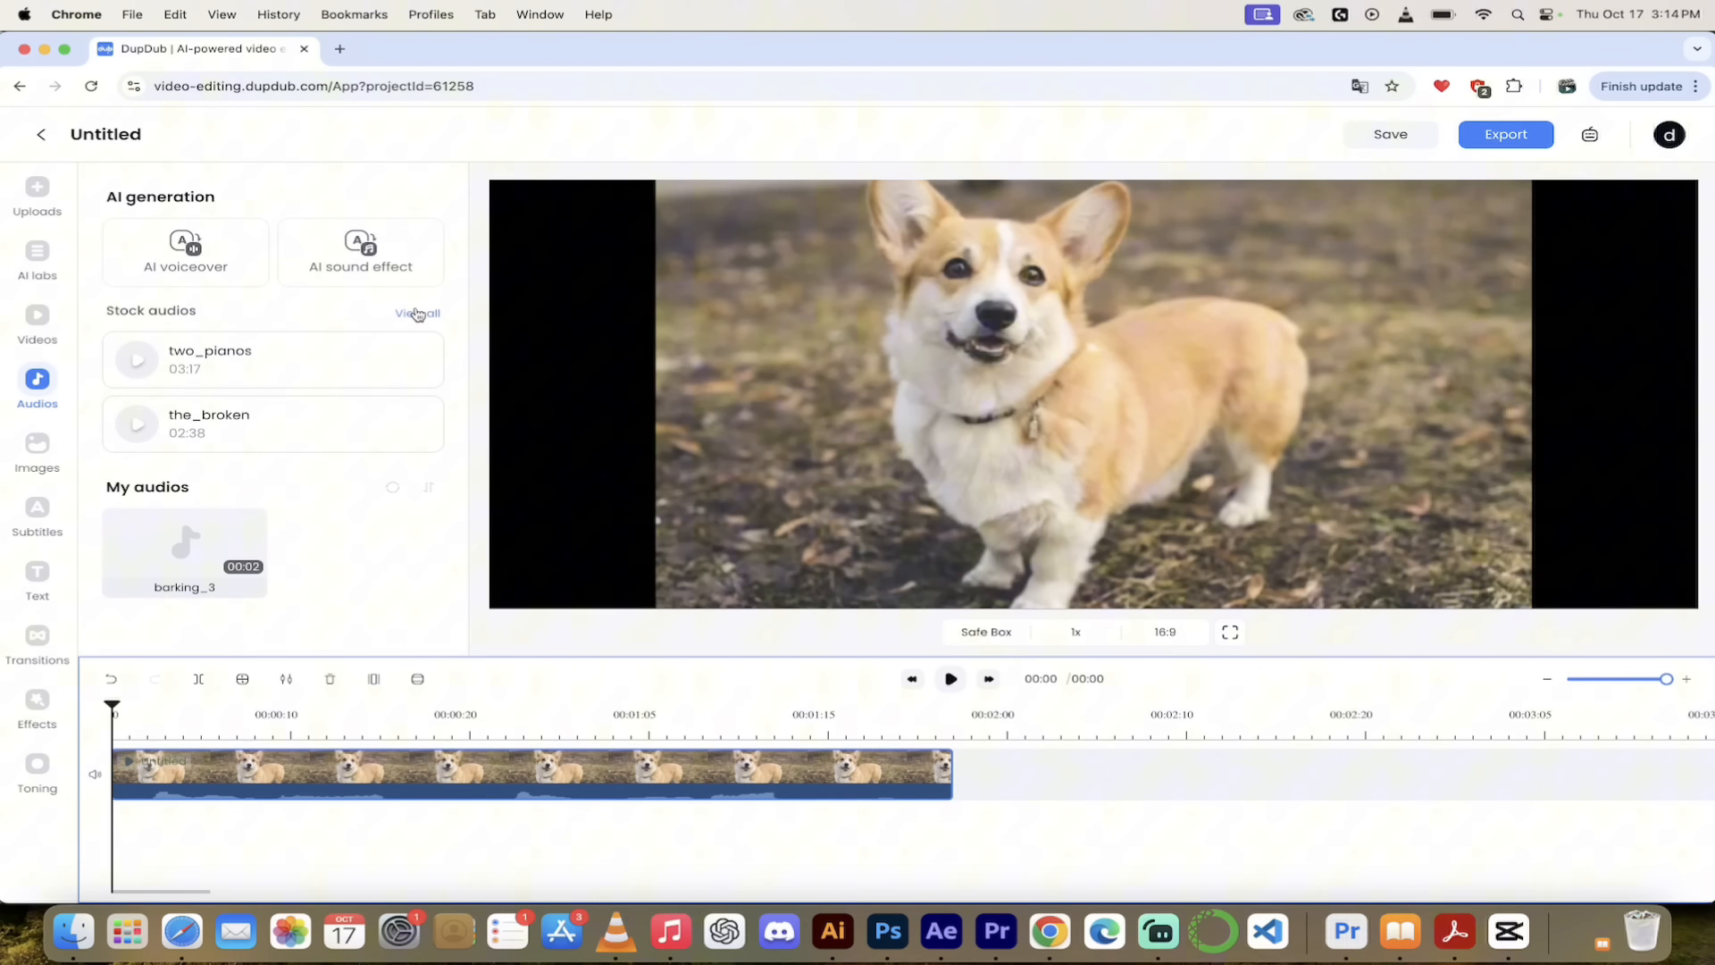
{"action": "mouse_move", "coordinate": [407, 380]}
{"action": "left_click", "coordinate": [136, 368]}
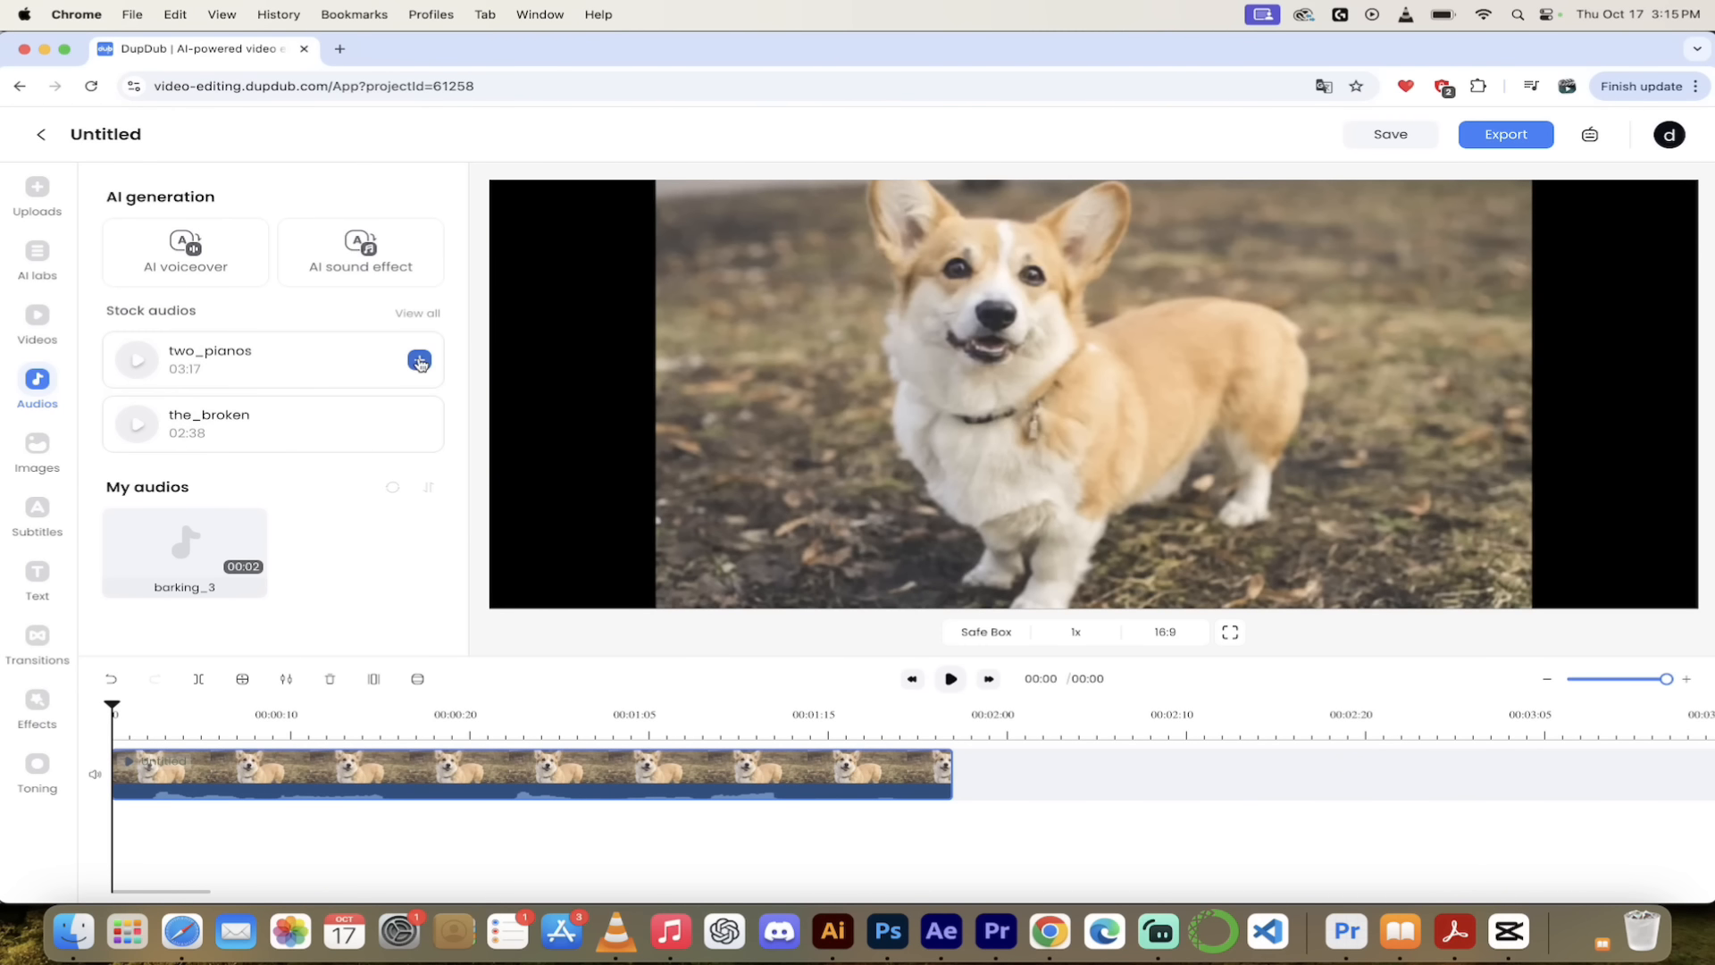
{"action": "left_click", "coordinate": [419, 361]}
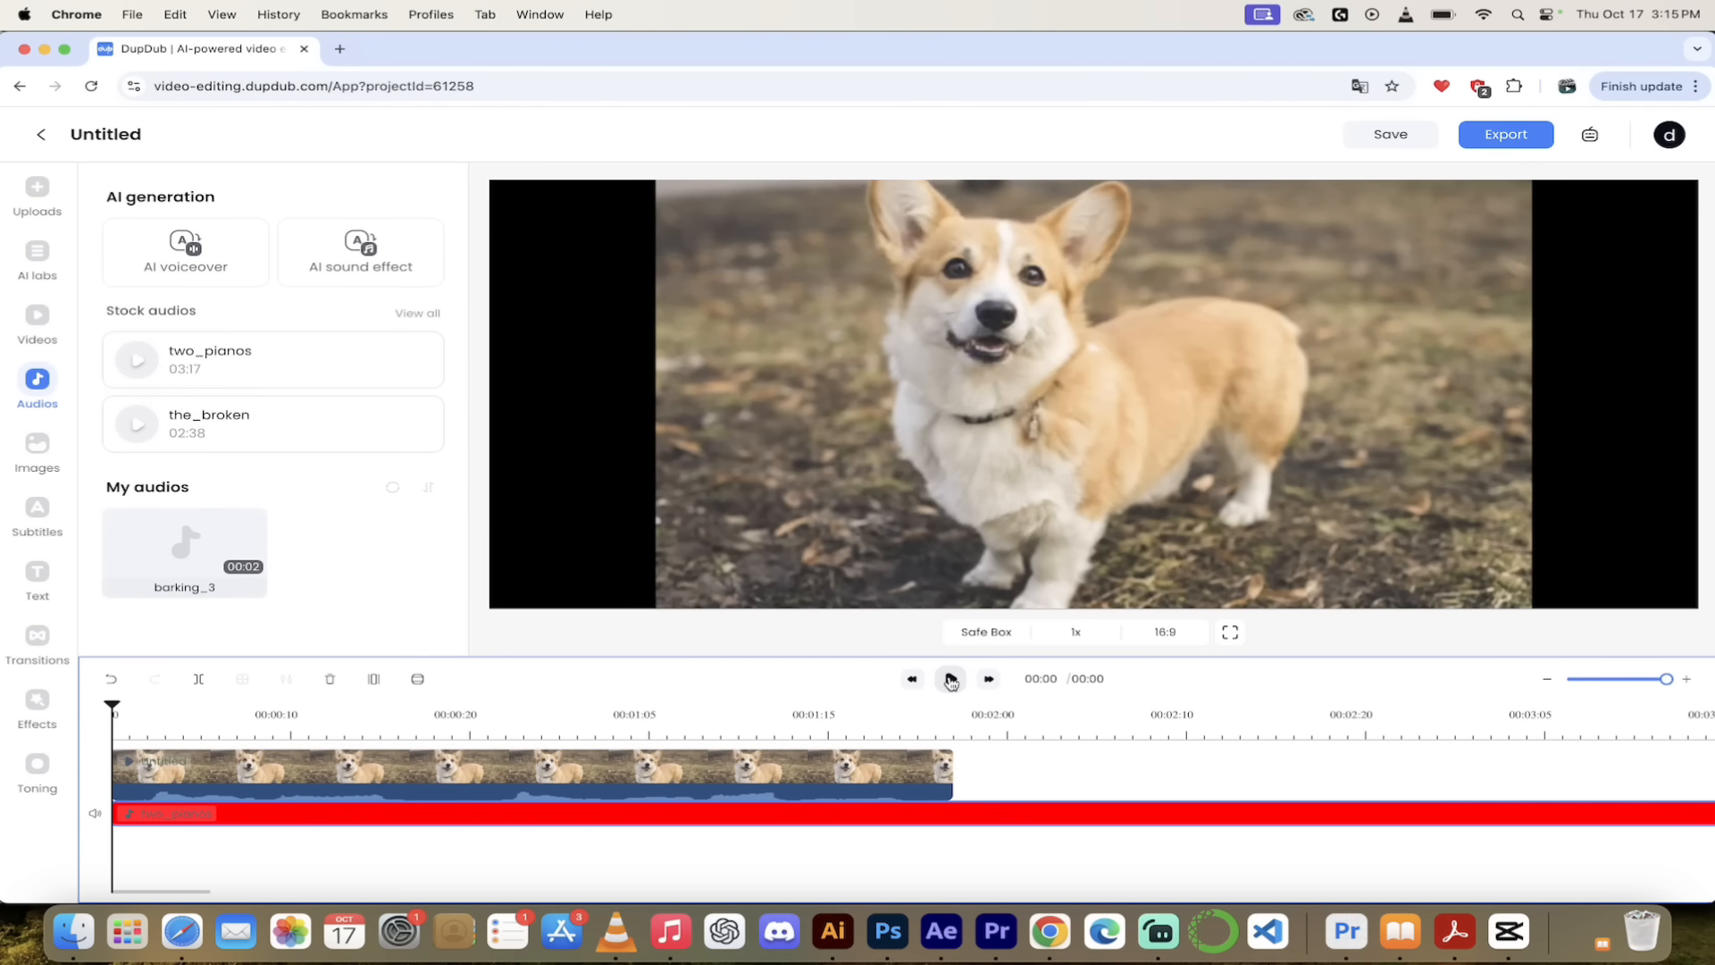
Play the opening of the corgi video with its background music and return the playhead to the start
{"action": "left_click", "coordinate": [952, 680]}
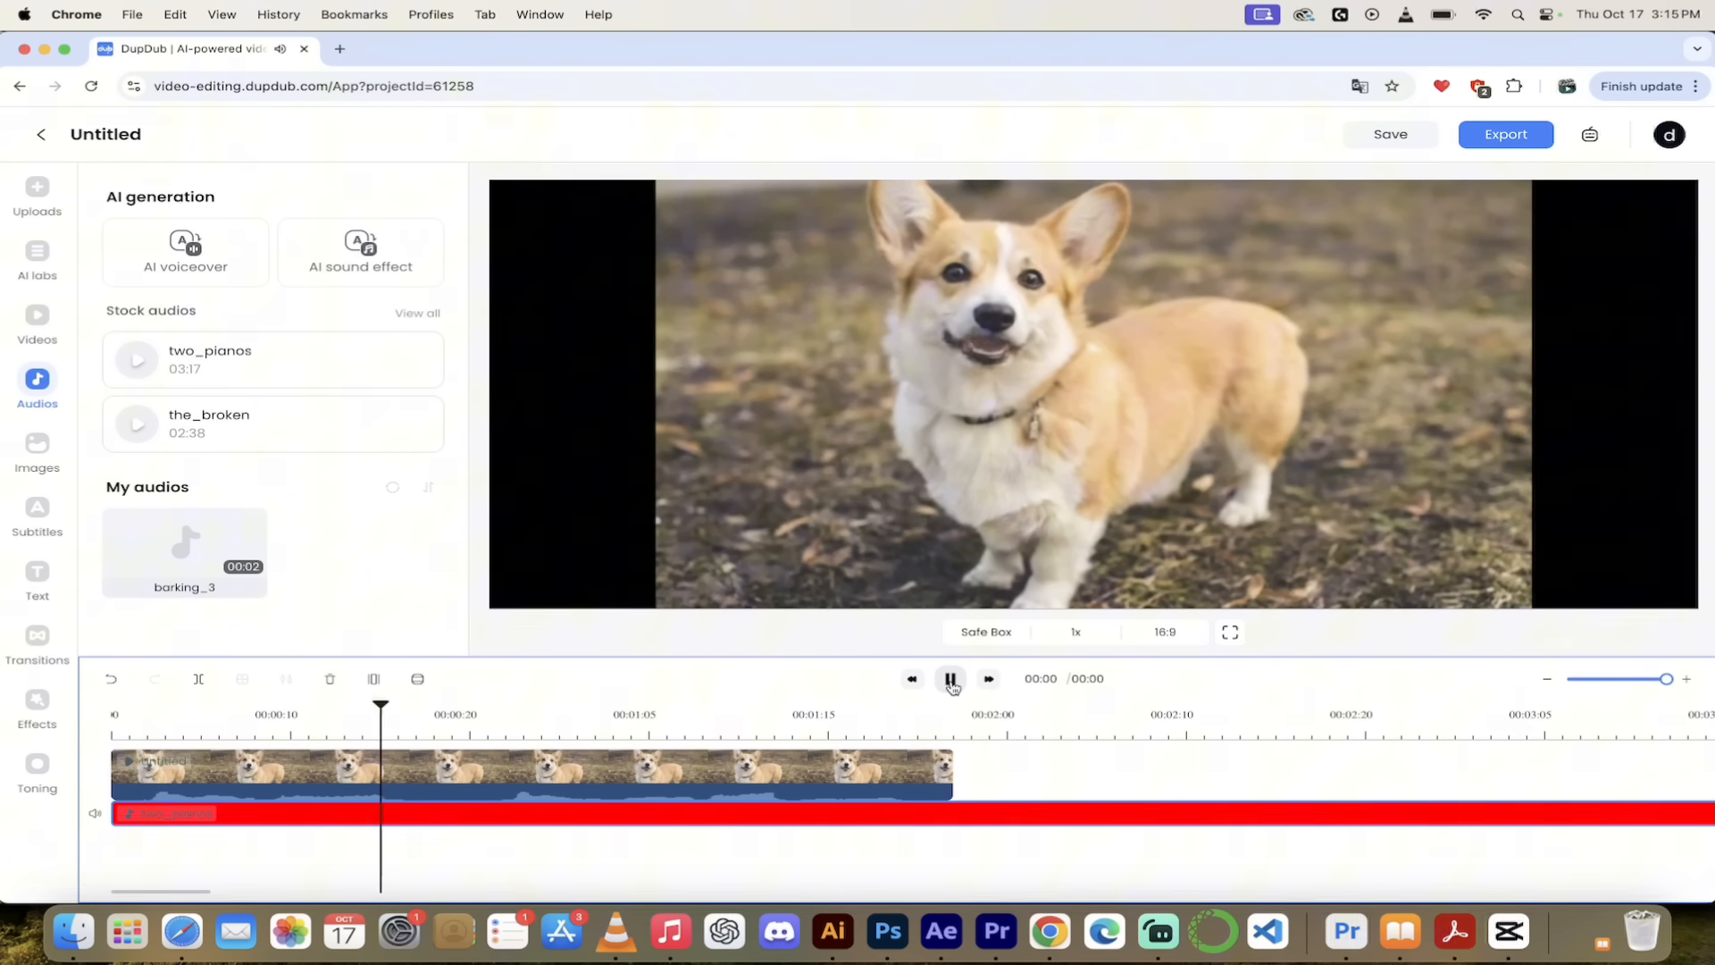
{"action": "left_click", "coordinate": [951, 680]}
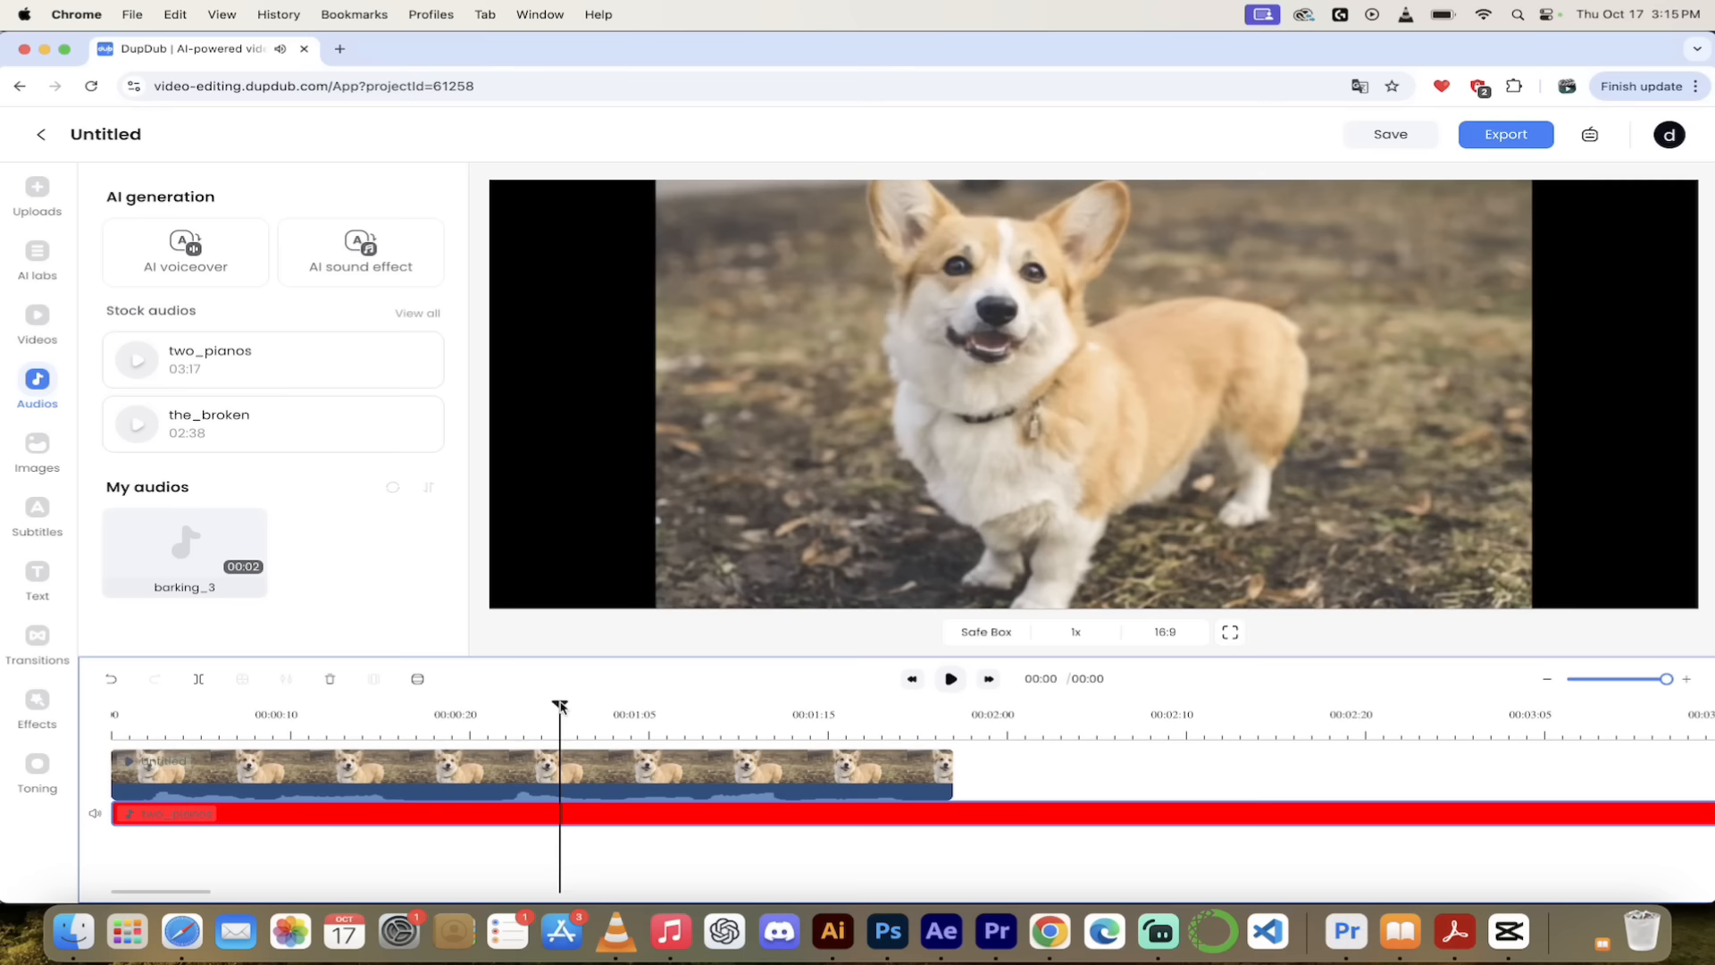
{"action": "left_click_drag", "start_coordinate": [561, 705], "coordinate": [115, 706]}
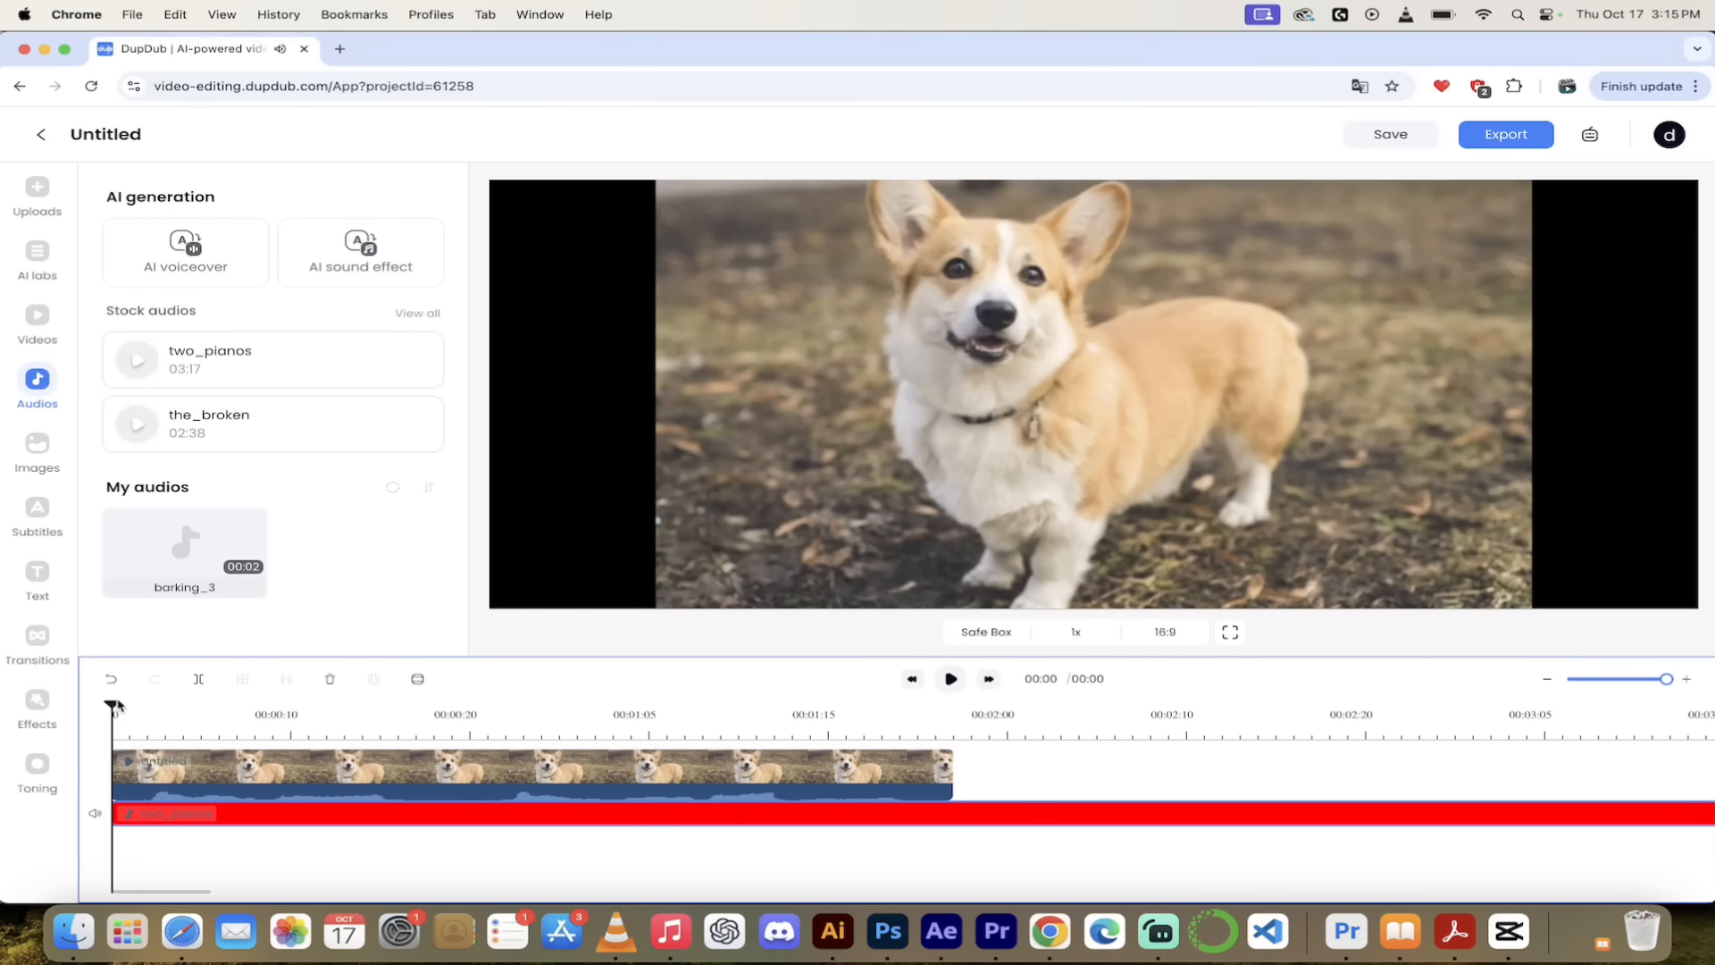
Lower the background music's volume to about 33%, listen to the mix, and return the playhead to the start
{"action": "left_click", "coordinate": [202, 817]}
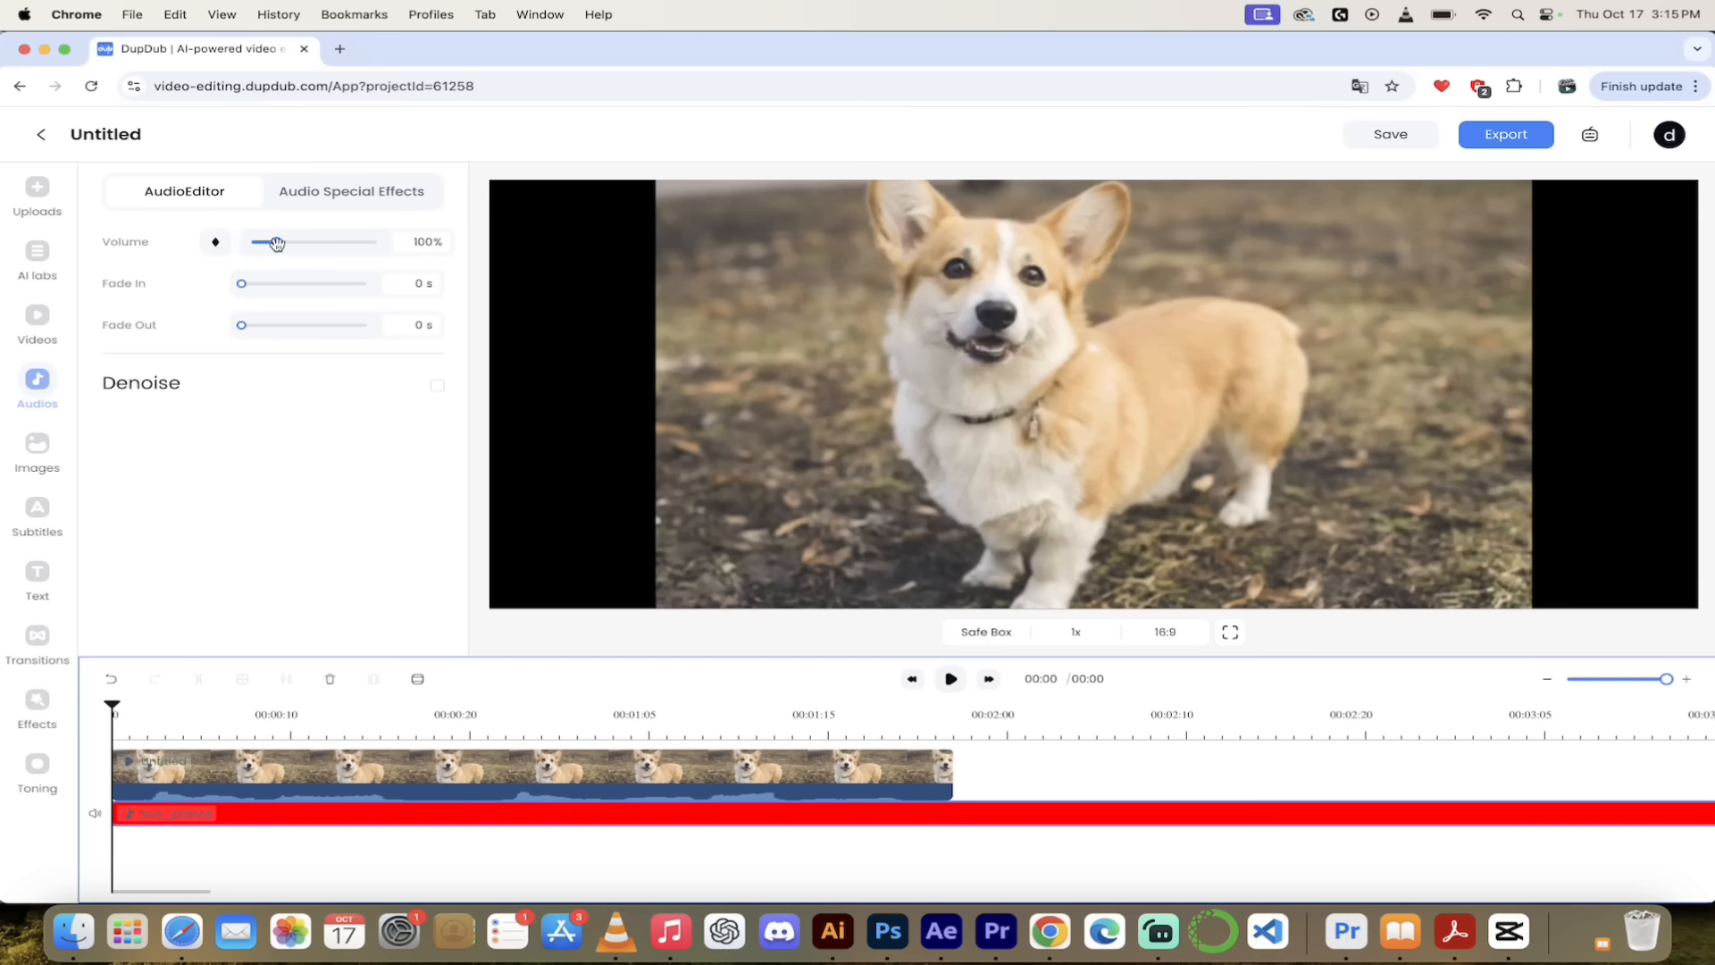
{"action": "left_click_drag", "start_coordinate": [277, 244], "coordinate": [261, 244]}
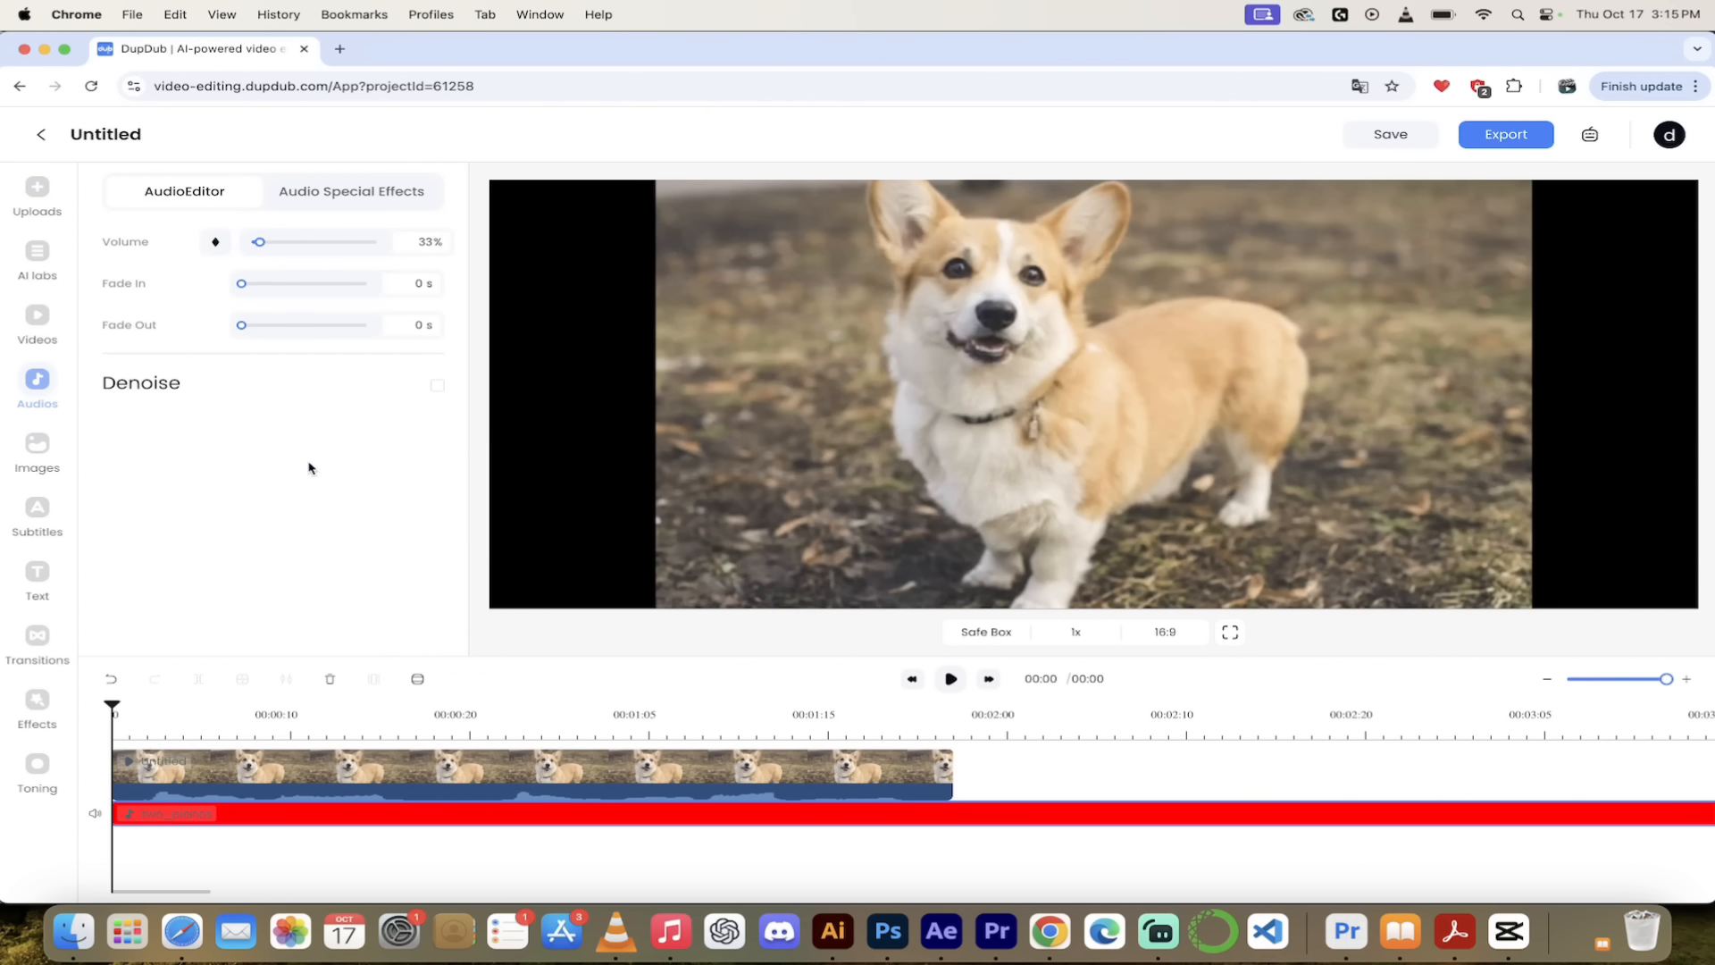
{"action": "left_click", "coordinate": [952, 680]}
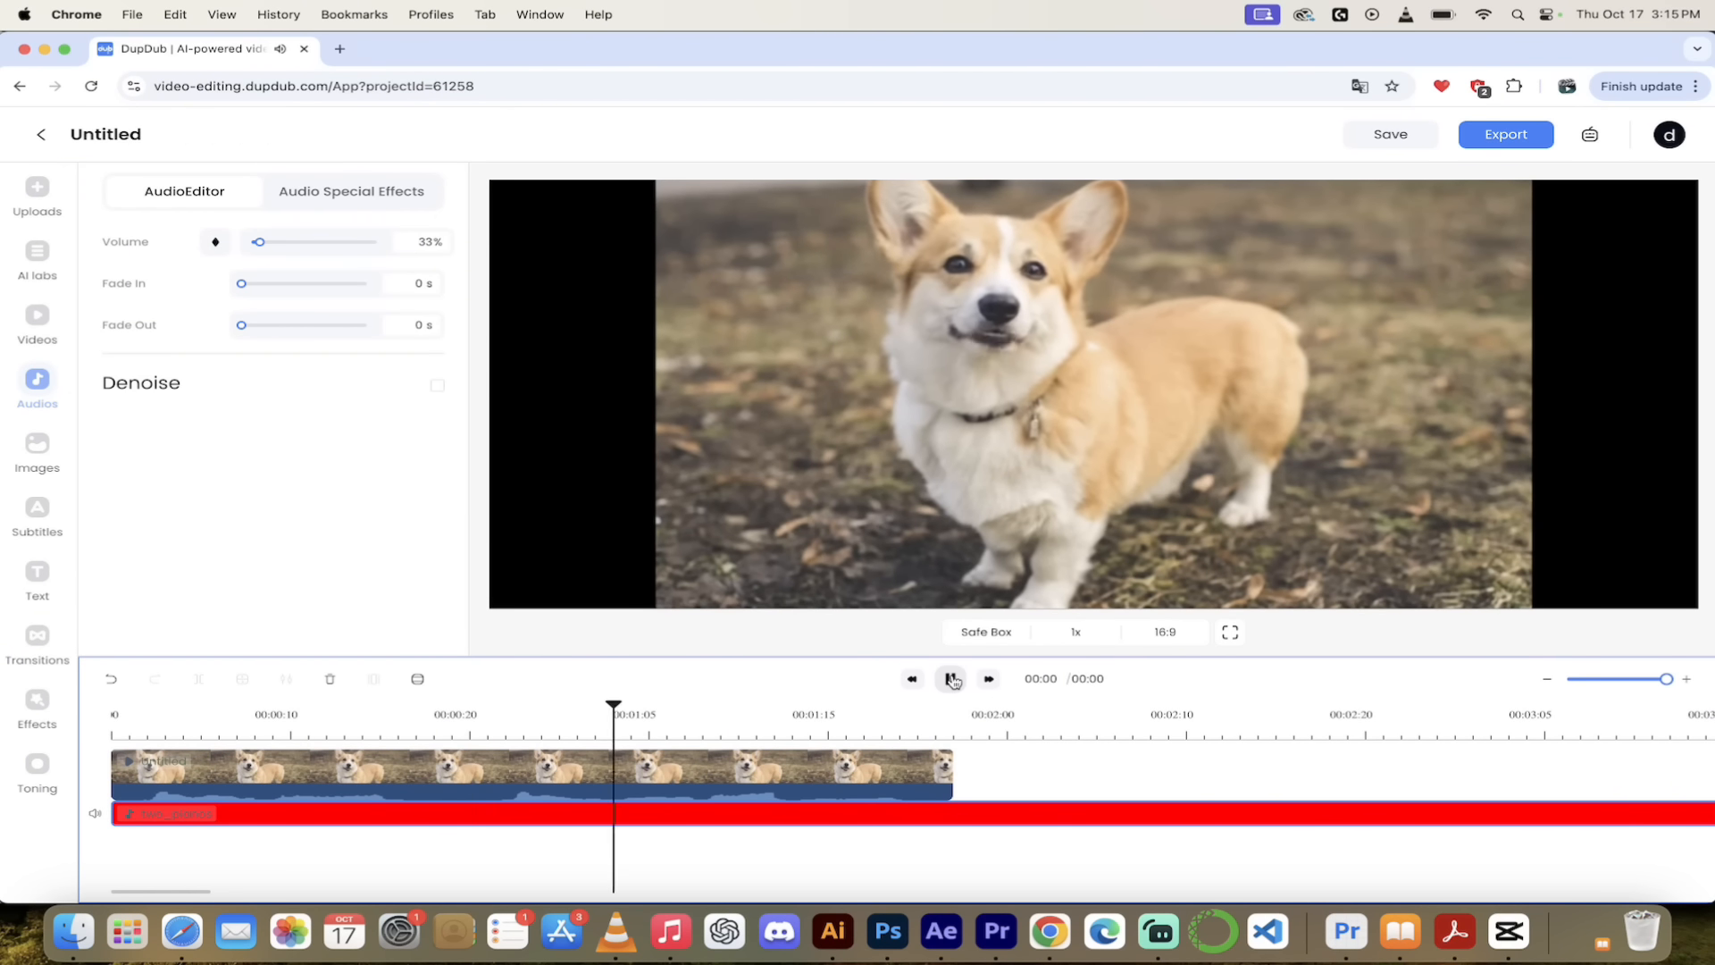
{"action": "left_click_drag", "start_coordinate": [723, 710], "coordinate": [113, 692]}
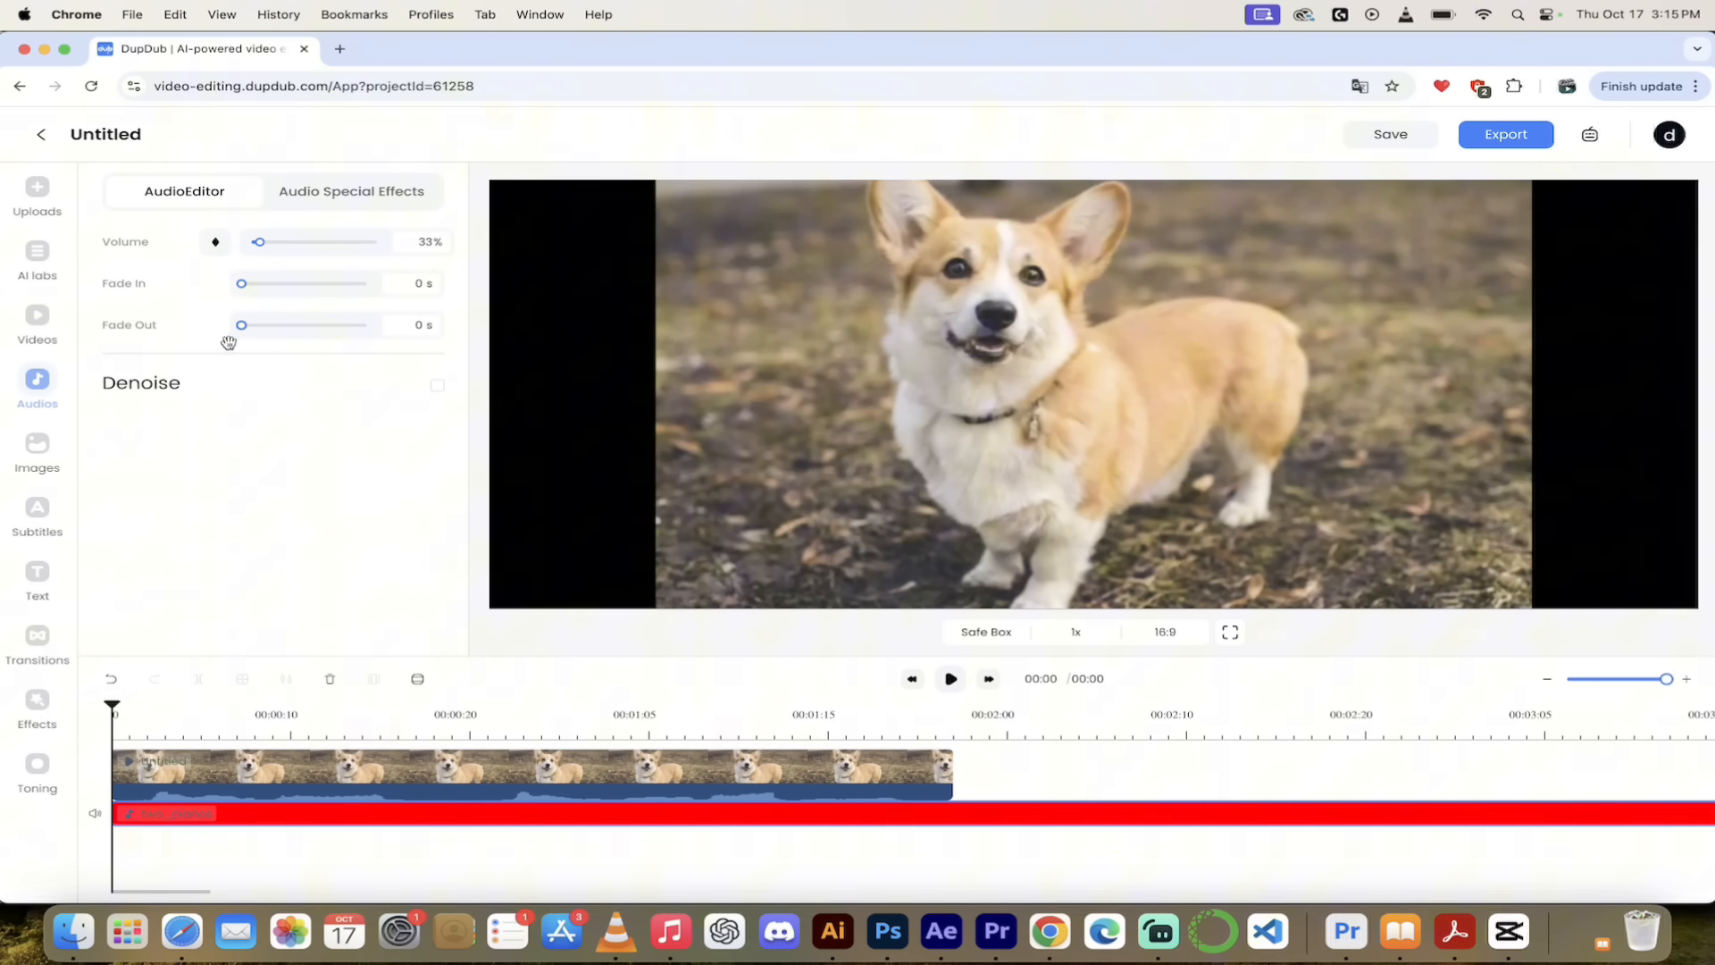
Add the Effects 013 text style with the yellow and blue lettering to the timeline
{"action": "left_click", "coordinate": [38, 454]}
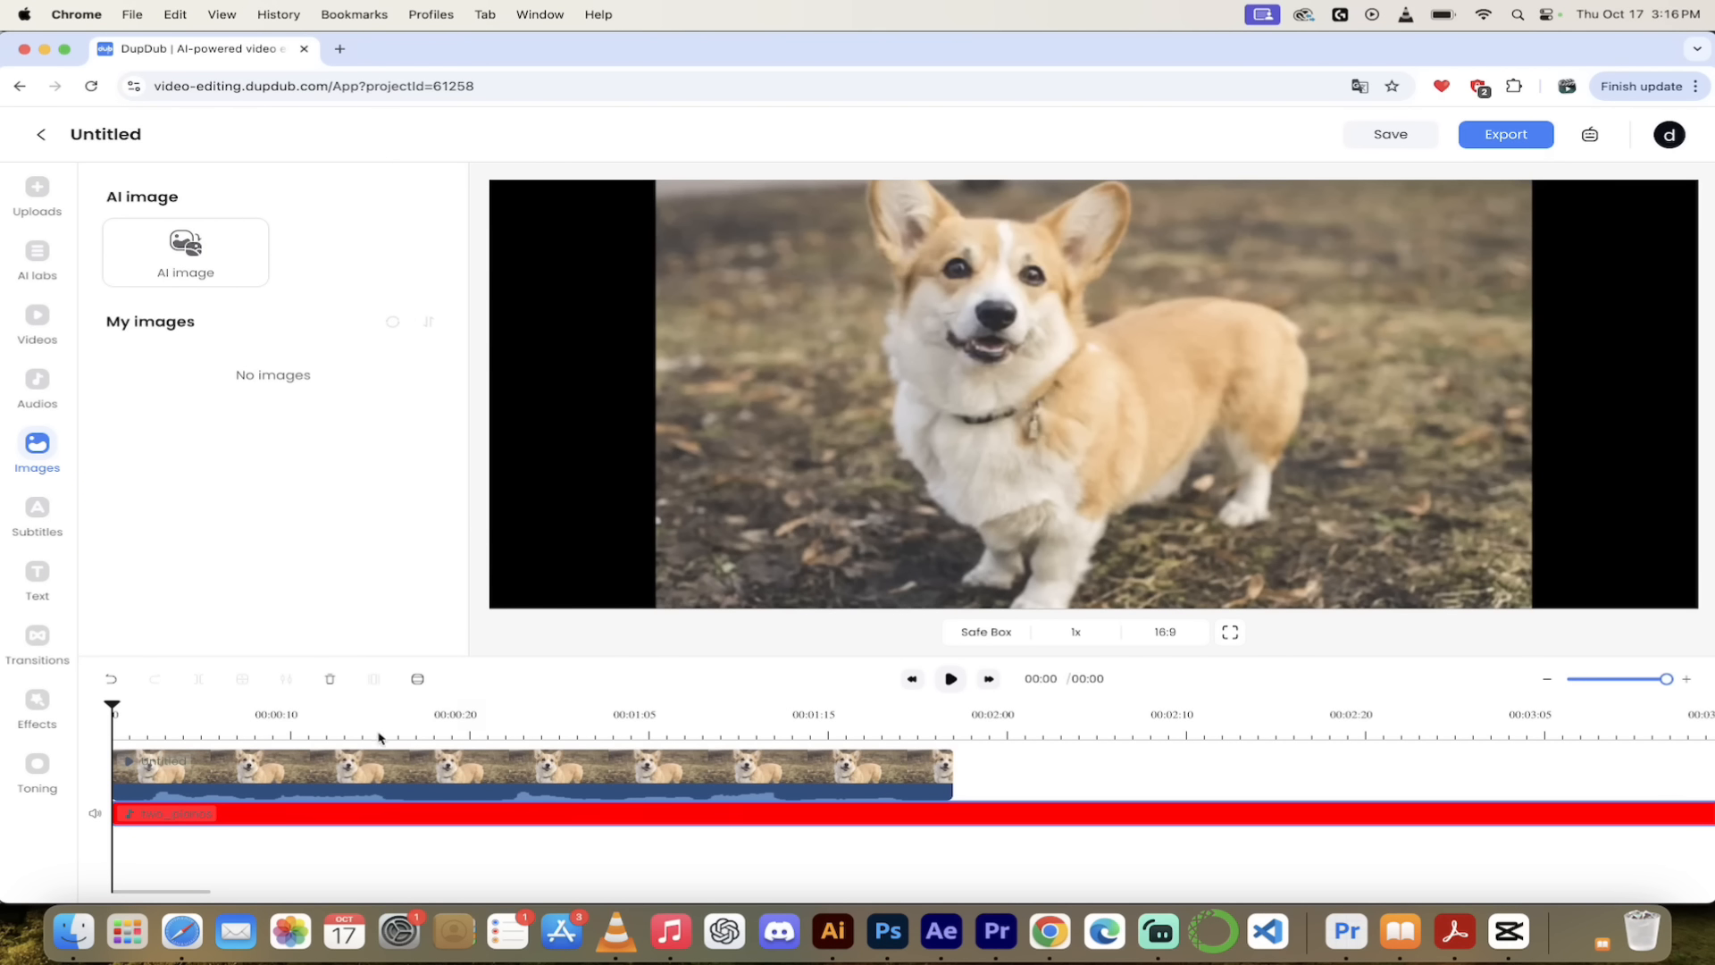
{"action": "left_click", "coordinate": [40, 512]}
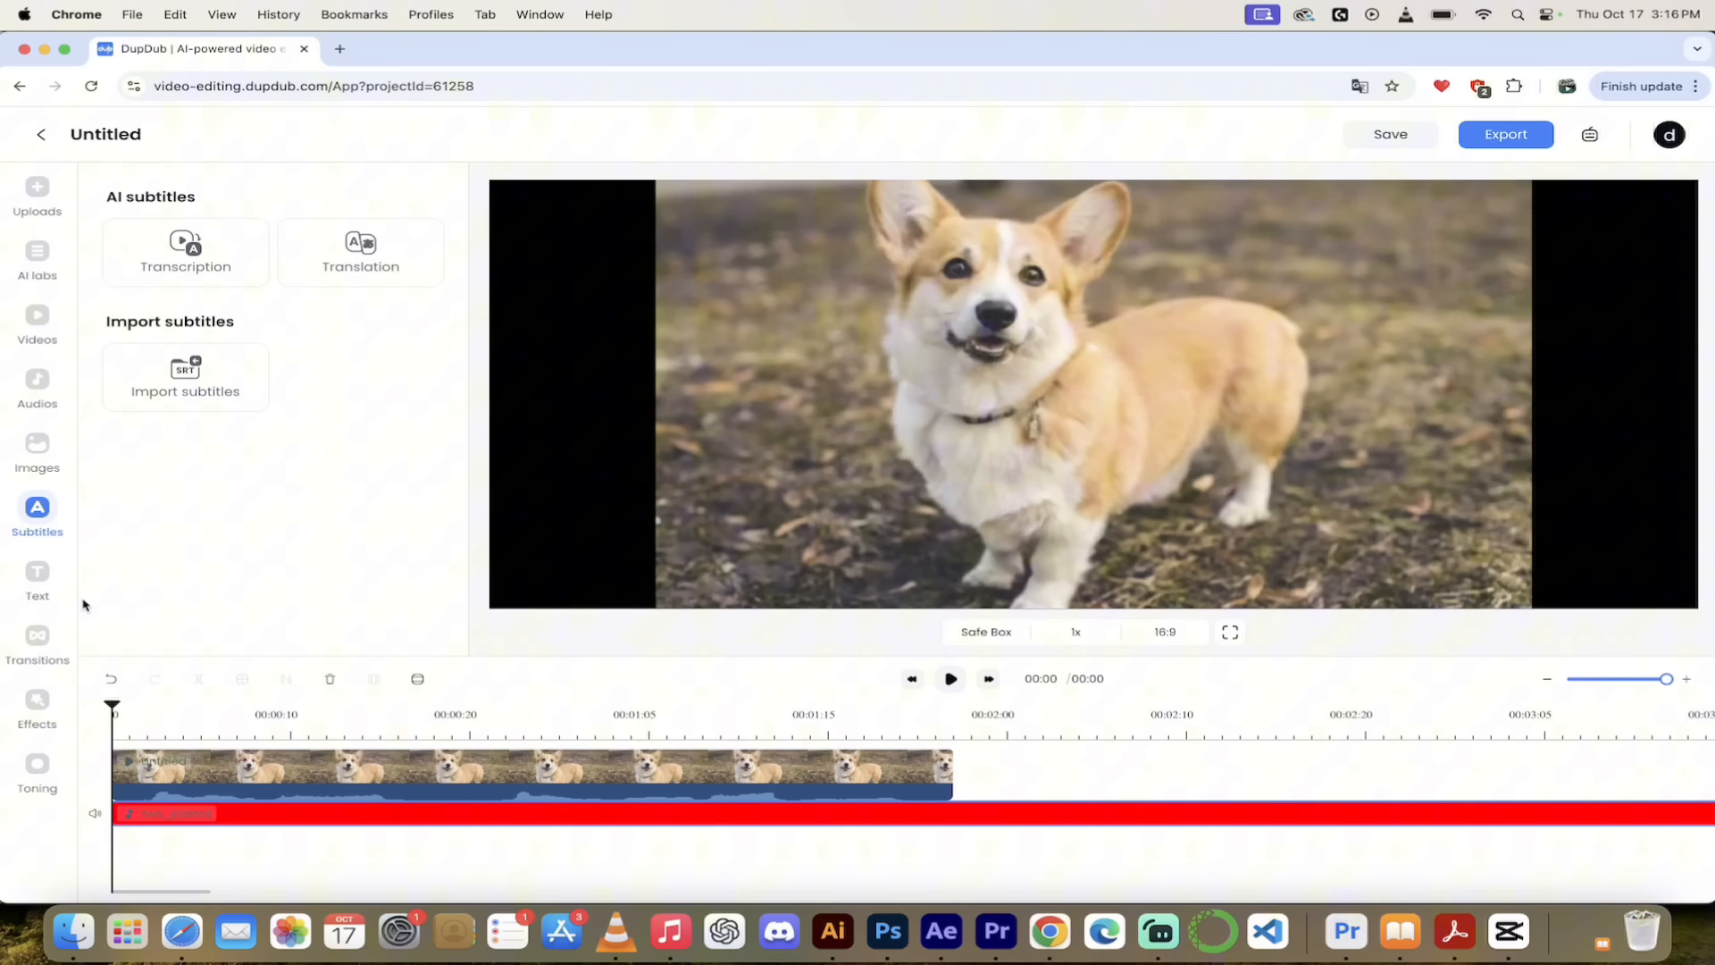
{"action": "left_click", "coordinate": [36, 576]}
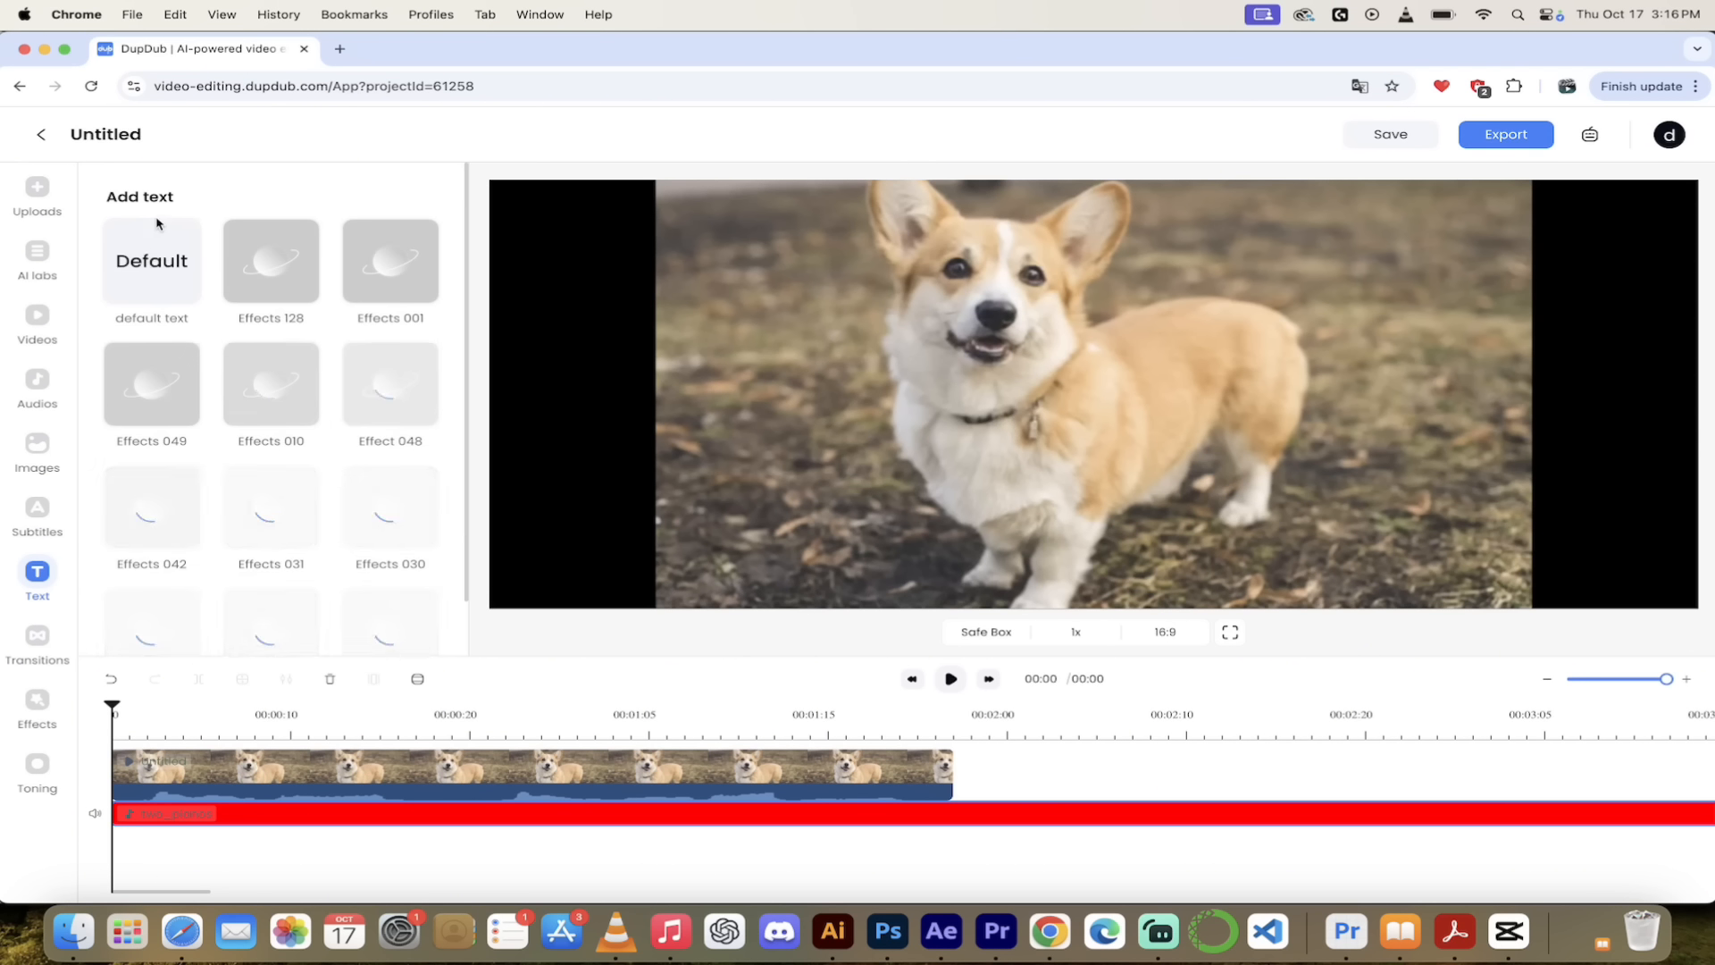
{"action": "mouse_move", "coordinate": [262, 272]}
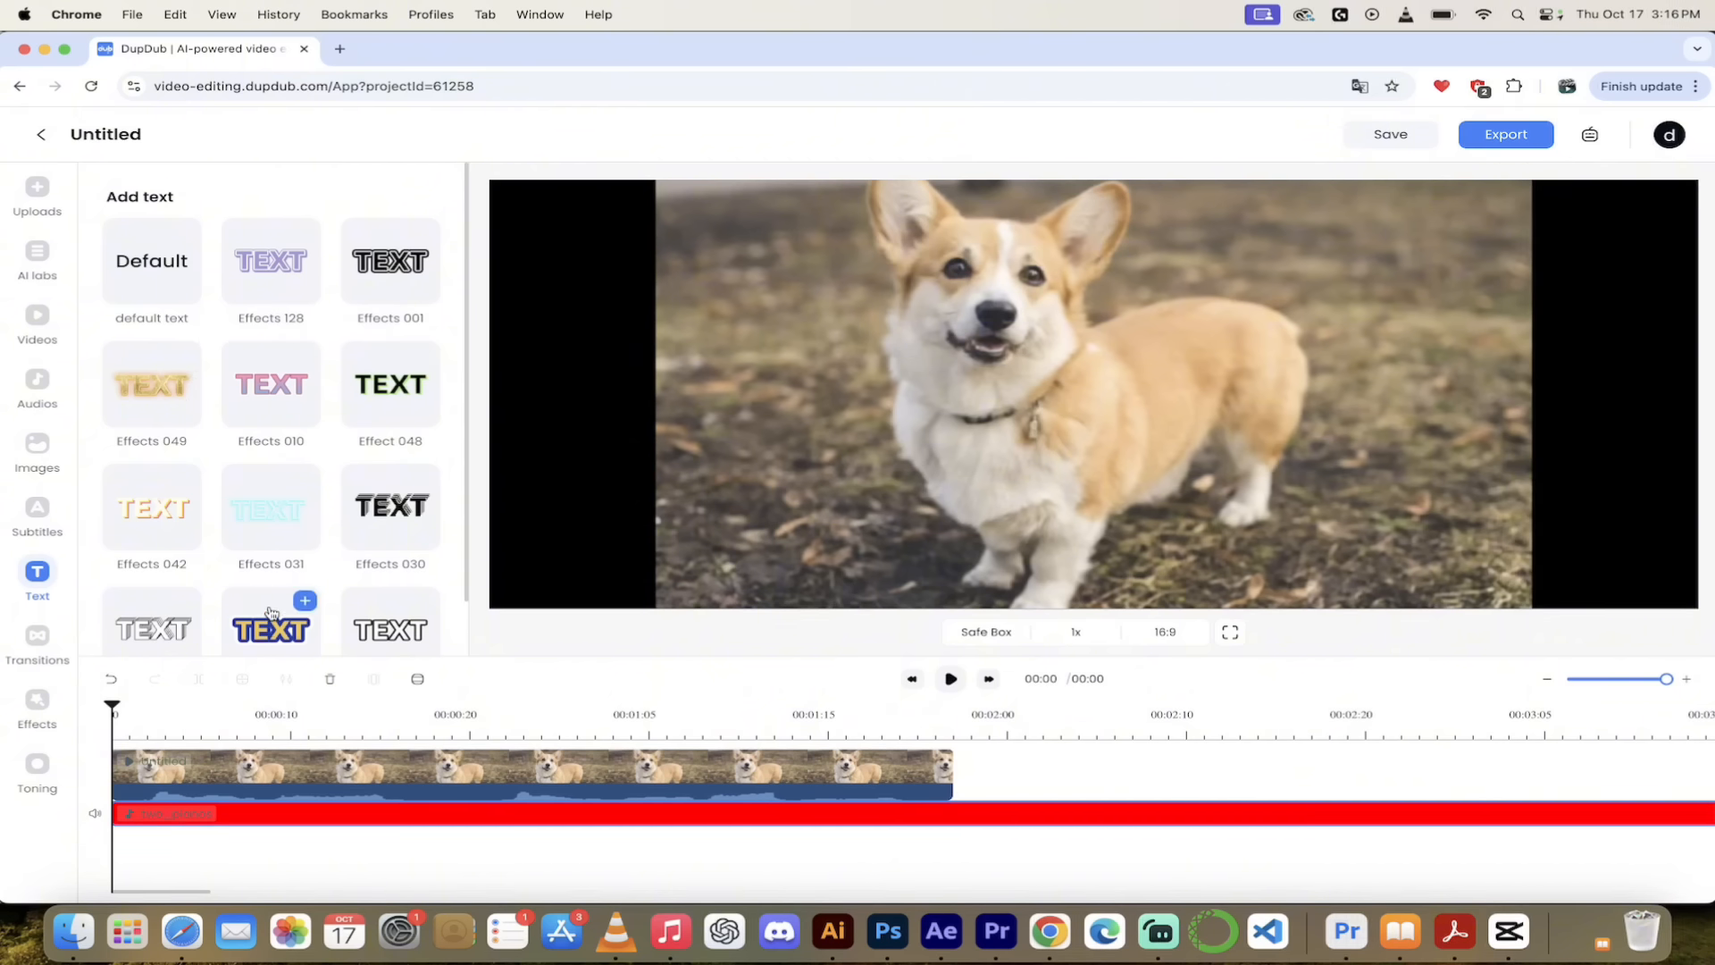
{"action": "left_click", "coordinate": [304, 600]}
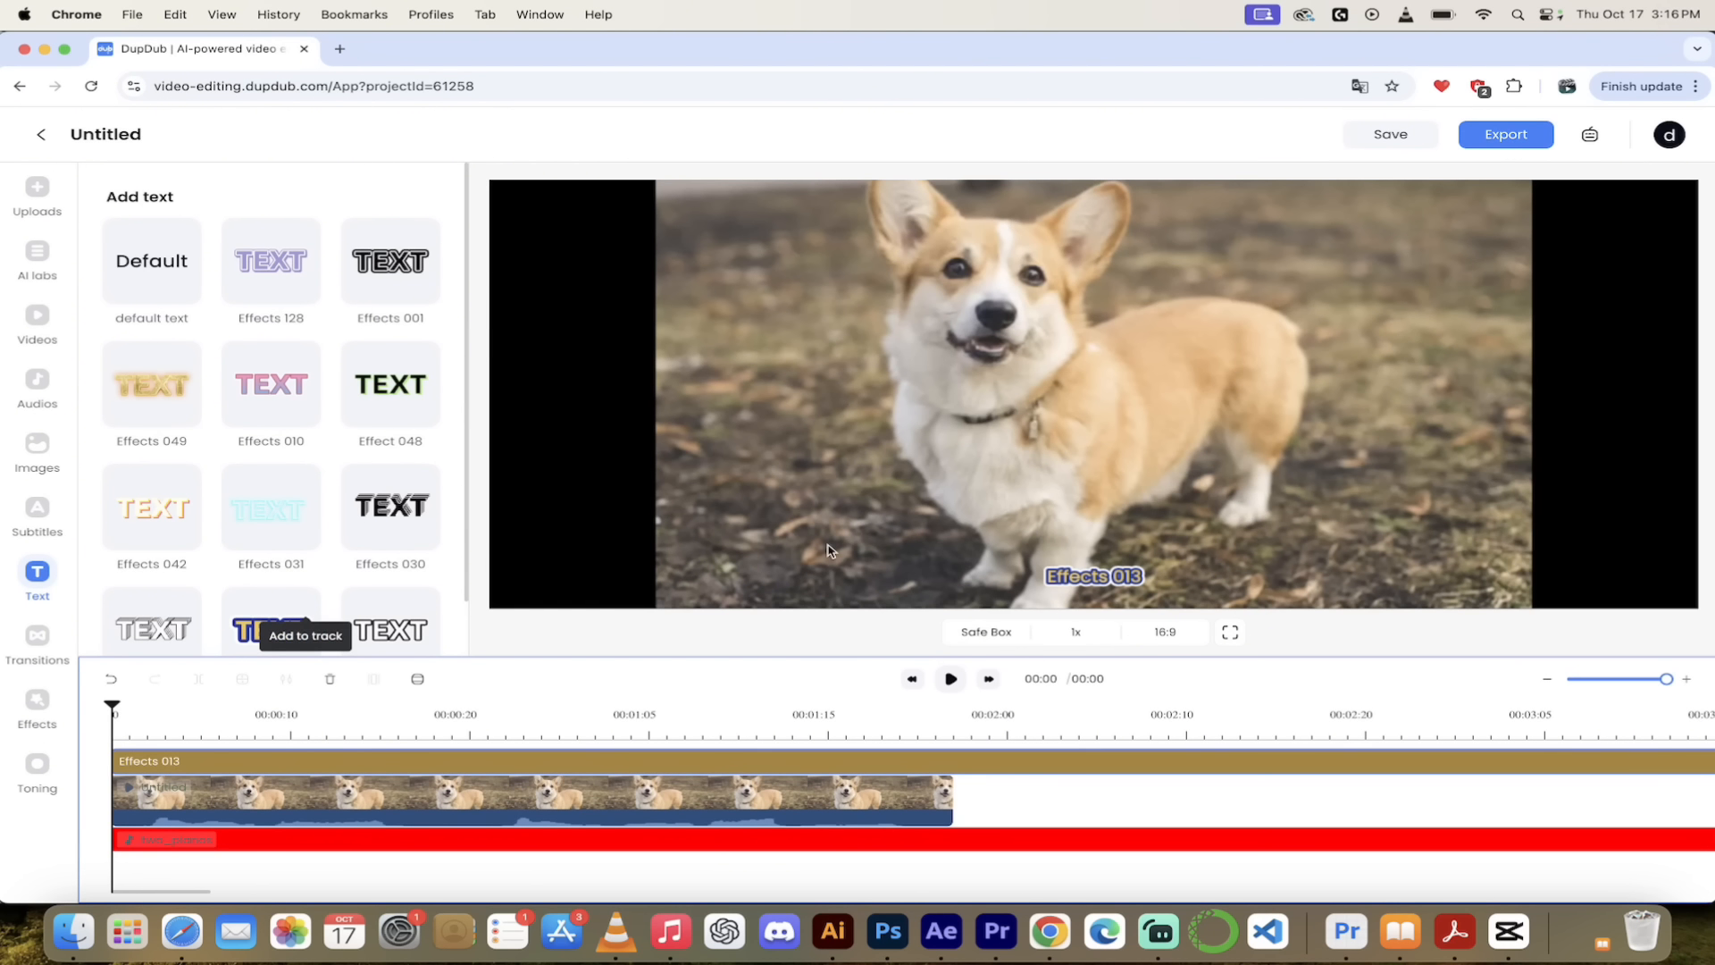
Replace the wording of the Effects 013 caption with "Kingston"
{"action": "left_click", "coordinate": [1104, 584]}
{"action": "double_click", "coordinate": [1104, 585]}
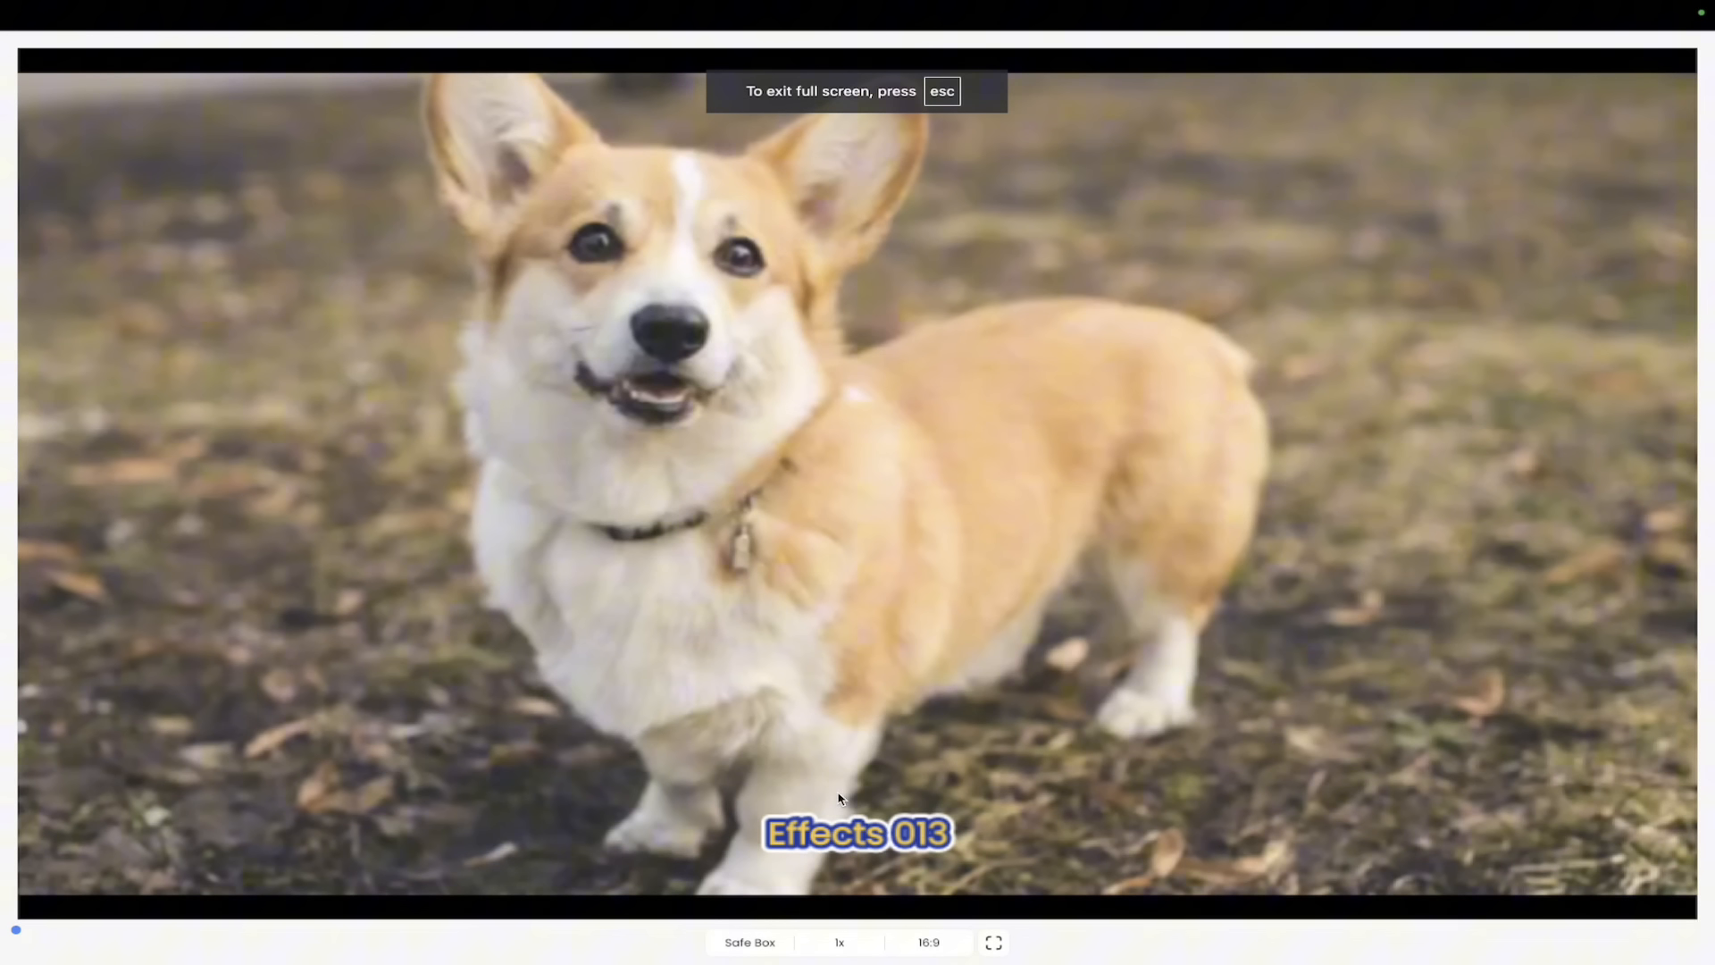
{"action": "key", "text": "Escape"}
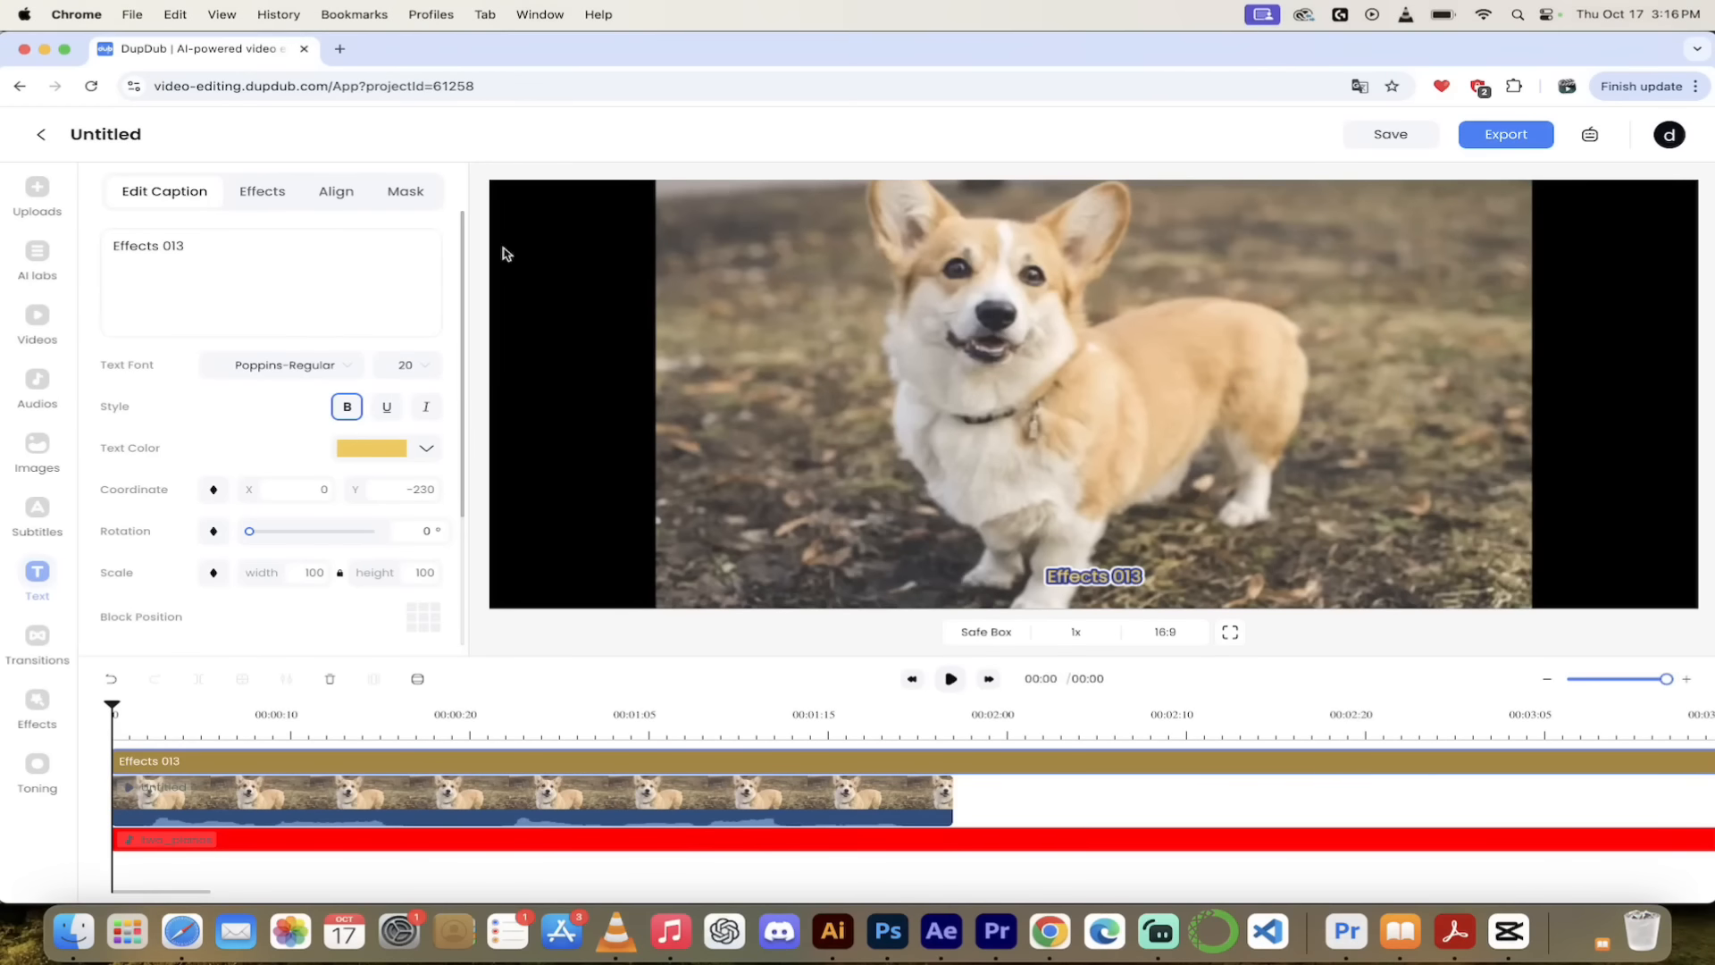
{"action": "triple_click", "coordinate": [225, 257]}
{"action": "type", "text": "Kingston"}
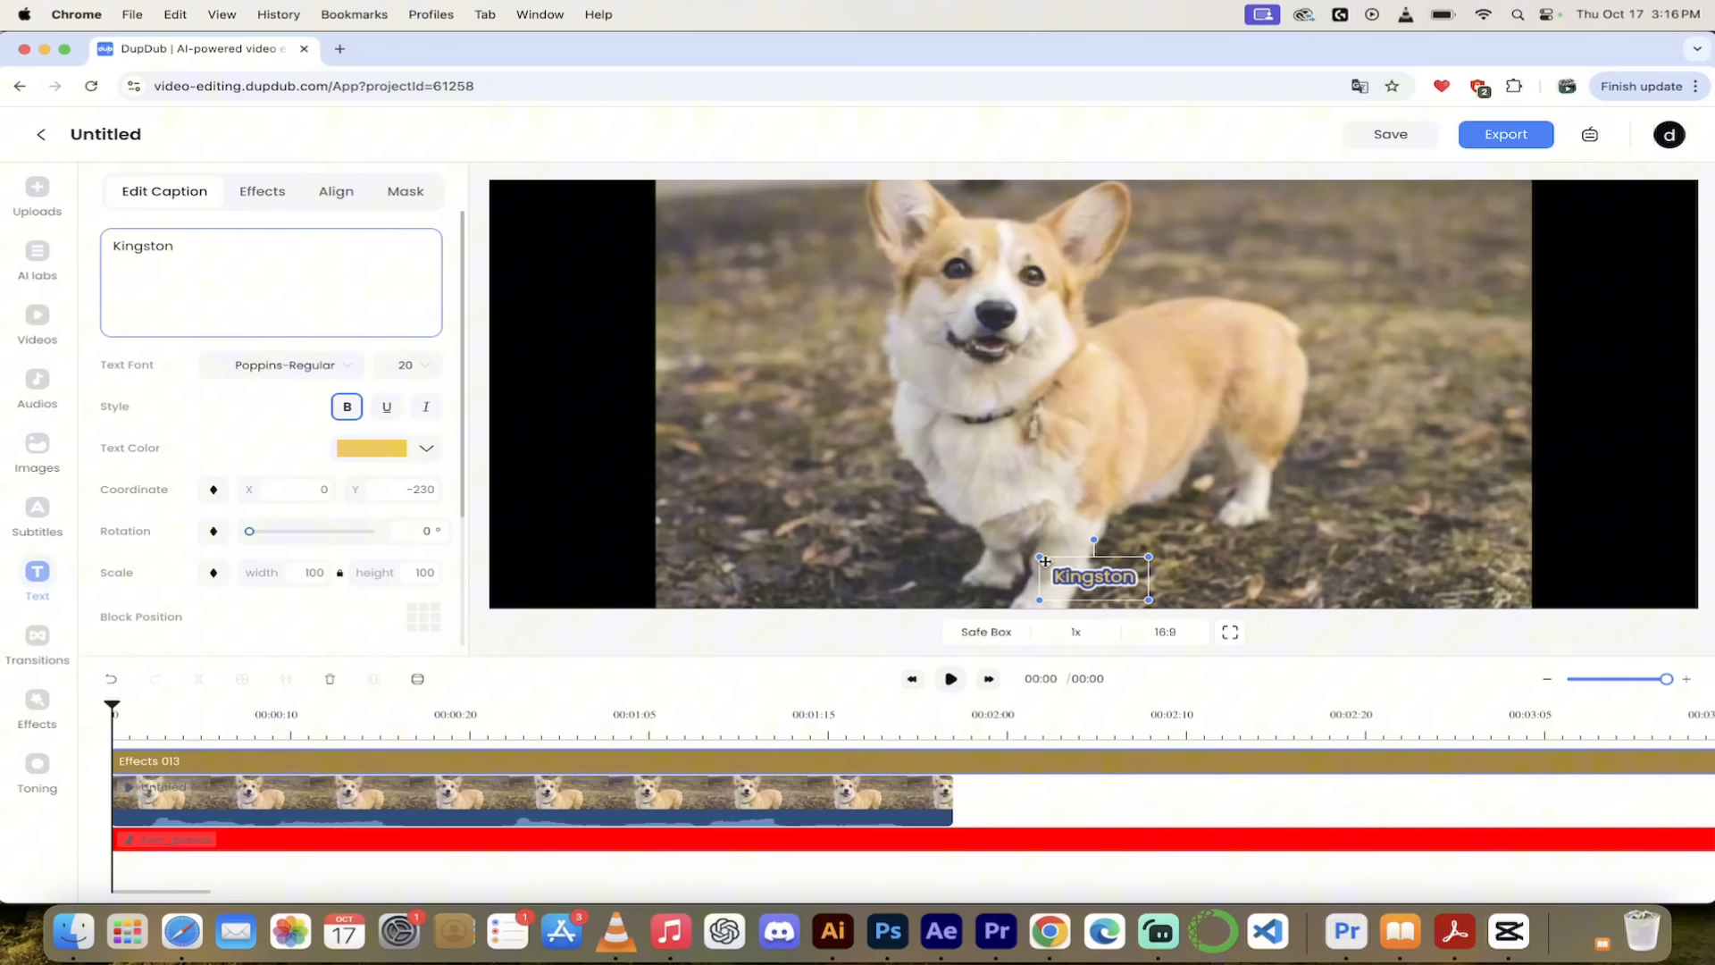
Enlarge the Kingston caption to a scale of about 306 and move it up to a Y coordinate of about -181
{"action": "left_click_drag", "start_coordinate": [1041, 560], "coordinate": [929, 511]}
{"action": "left_click_drag", "start_coordinate": [1076, 574], "coordinate": [1077, 536]}
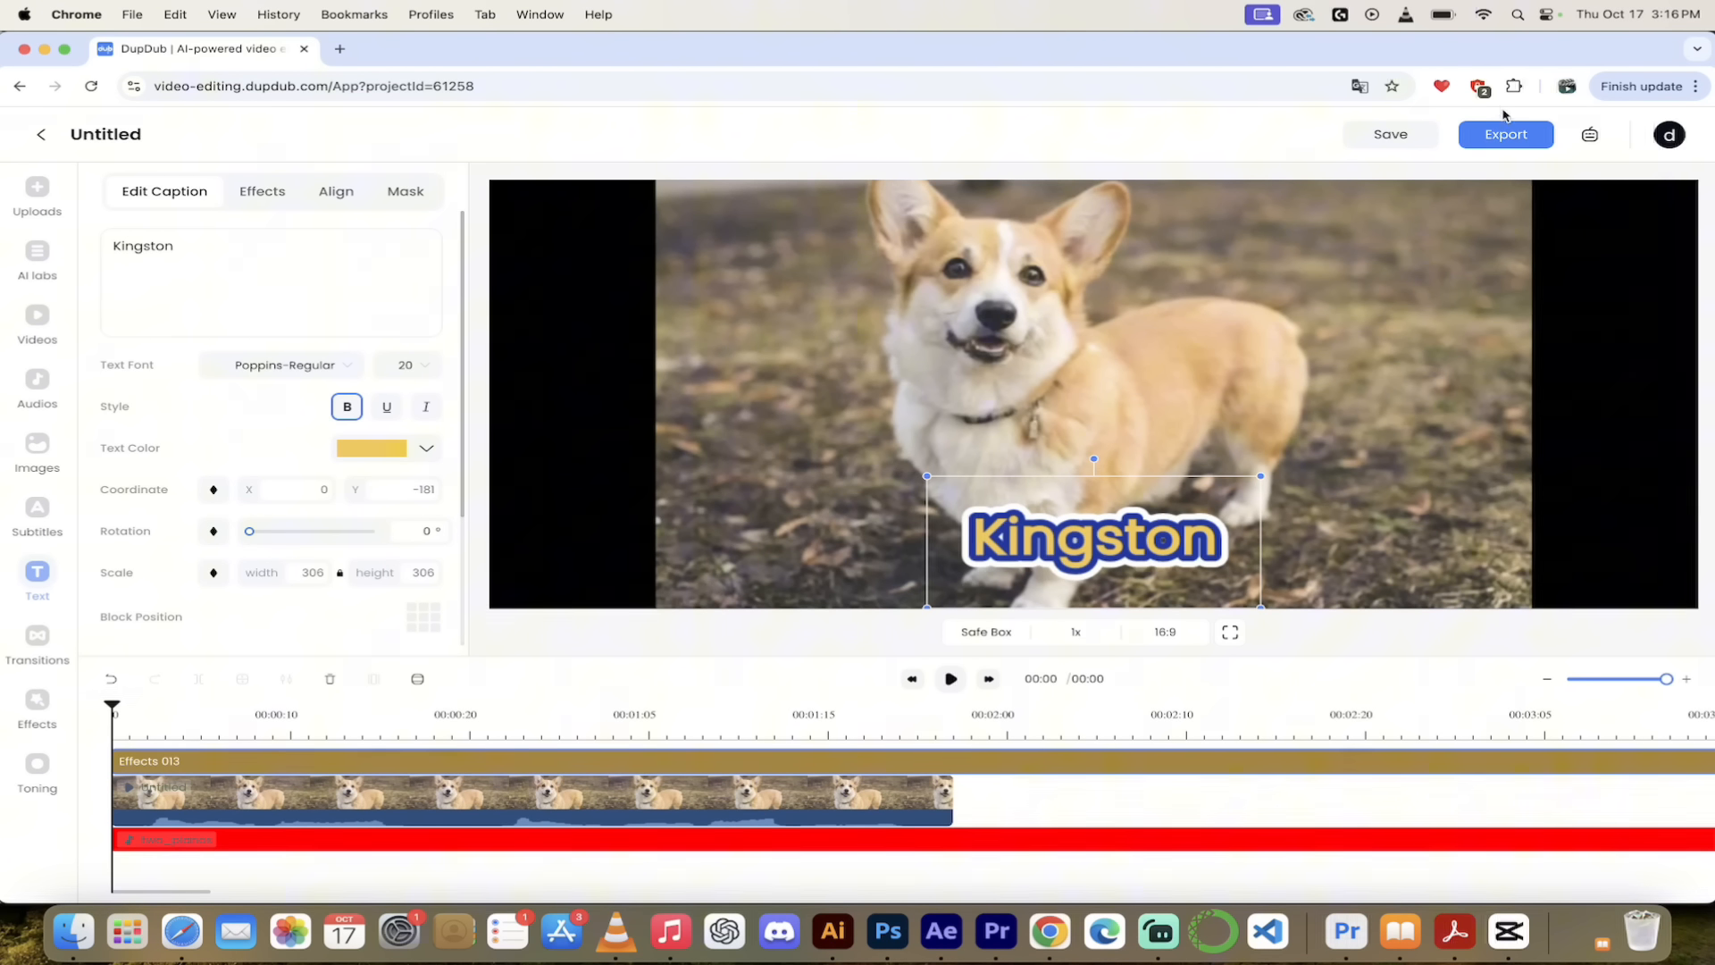
Open the video's export settings, check the output model and size level choices, and return to the editor without exporting
{"action": "left_click", "coordinate": [1501, 137]}
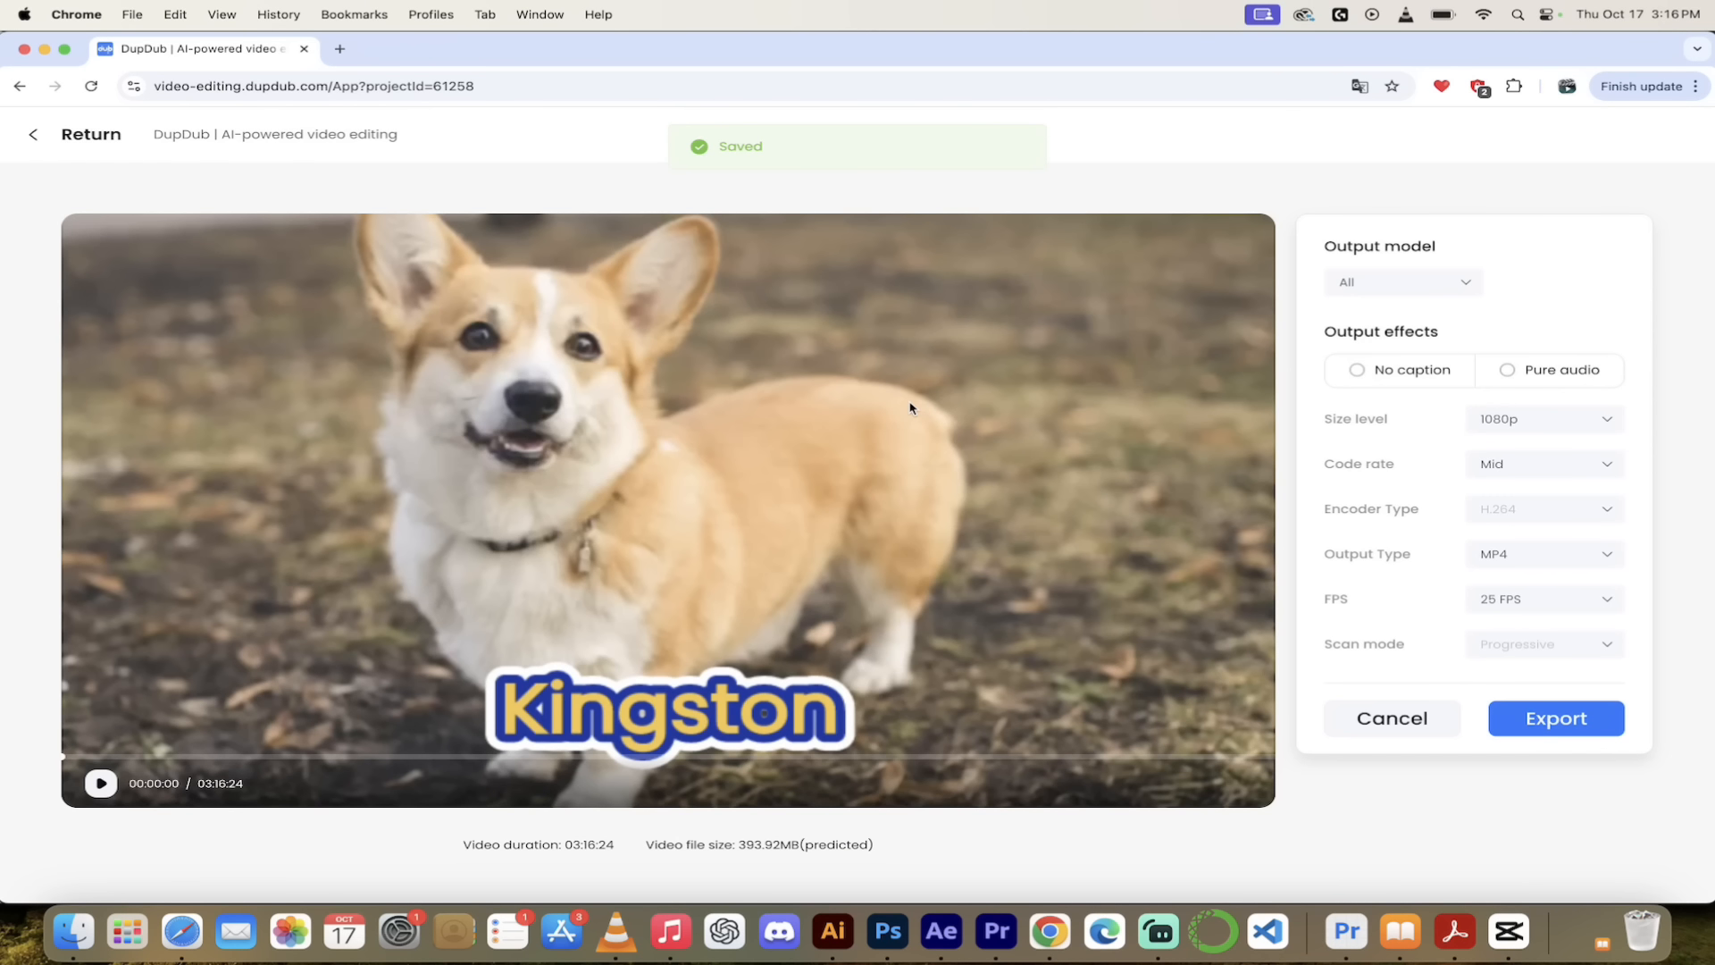
{"action": "left_click", "coordinate": [1421, 282]}
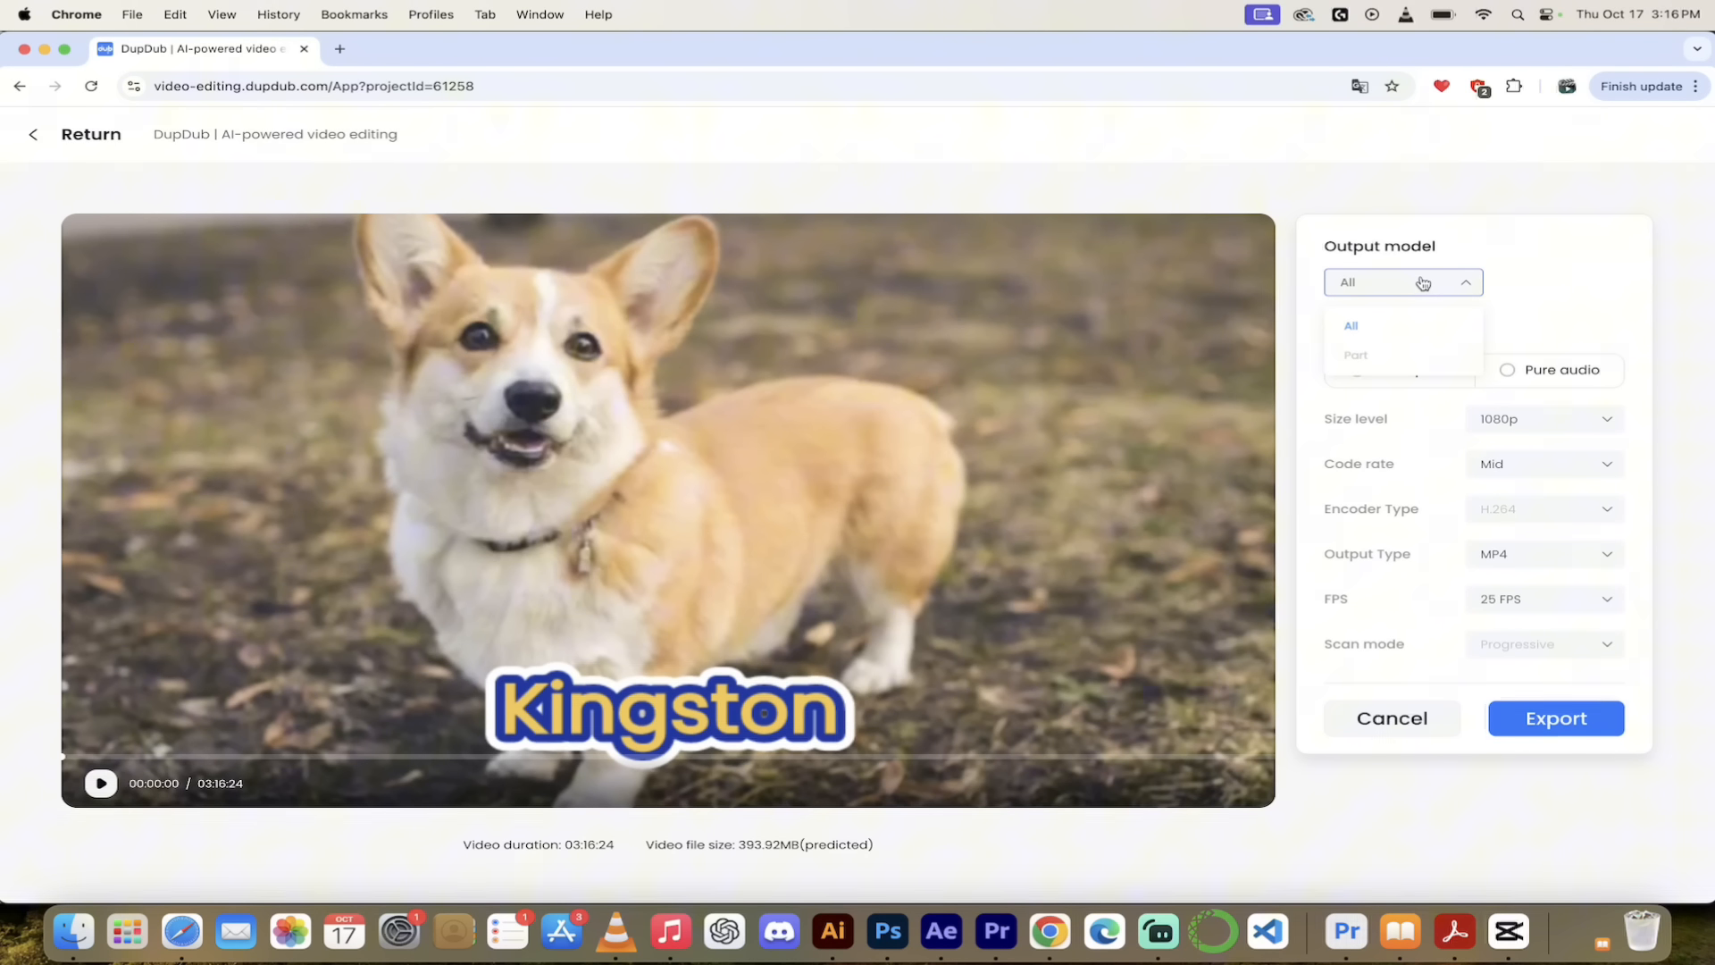
{"action": "left_click", "coordinate": [1537, 268]}
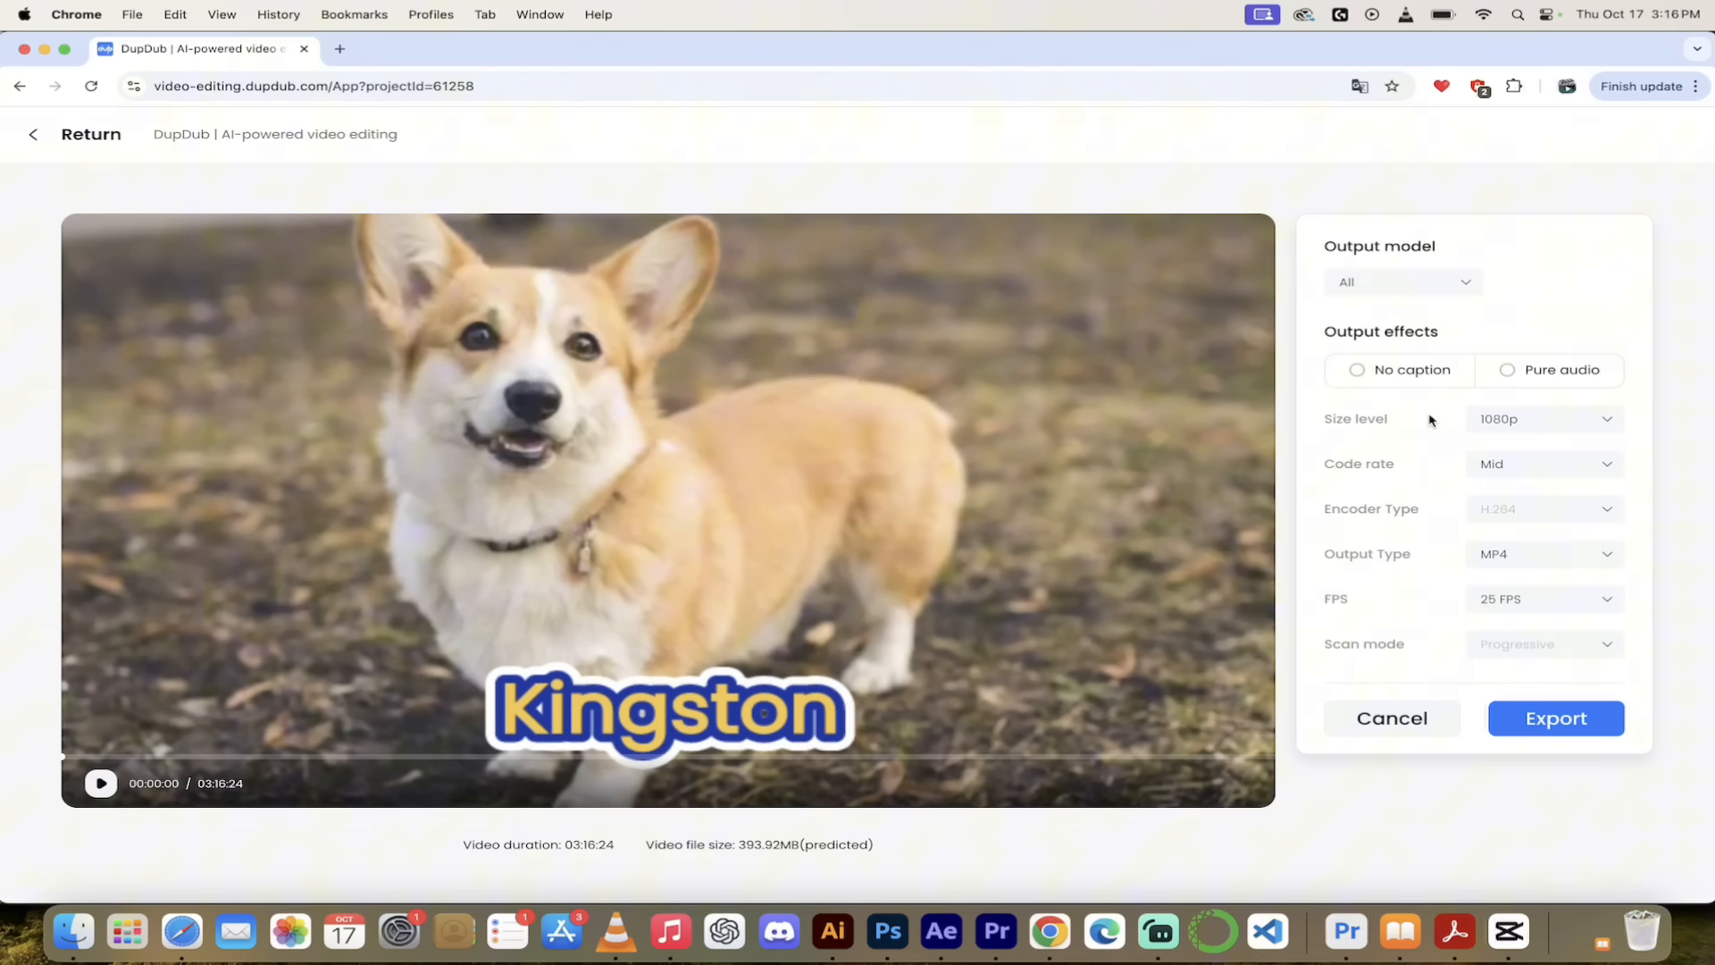
{"action": "left_click", "coordinate": [1533, 419]}
{"action": "left_click", "coordinate": [1533, 420]}
{"action": "left_click", "coordinate": [1384, 721]}
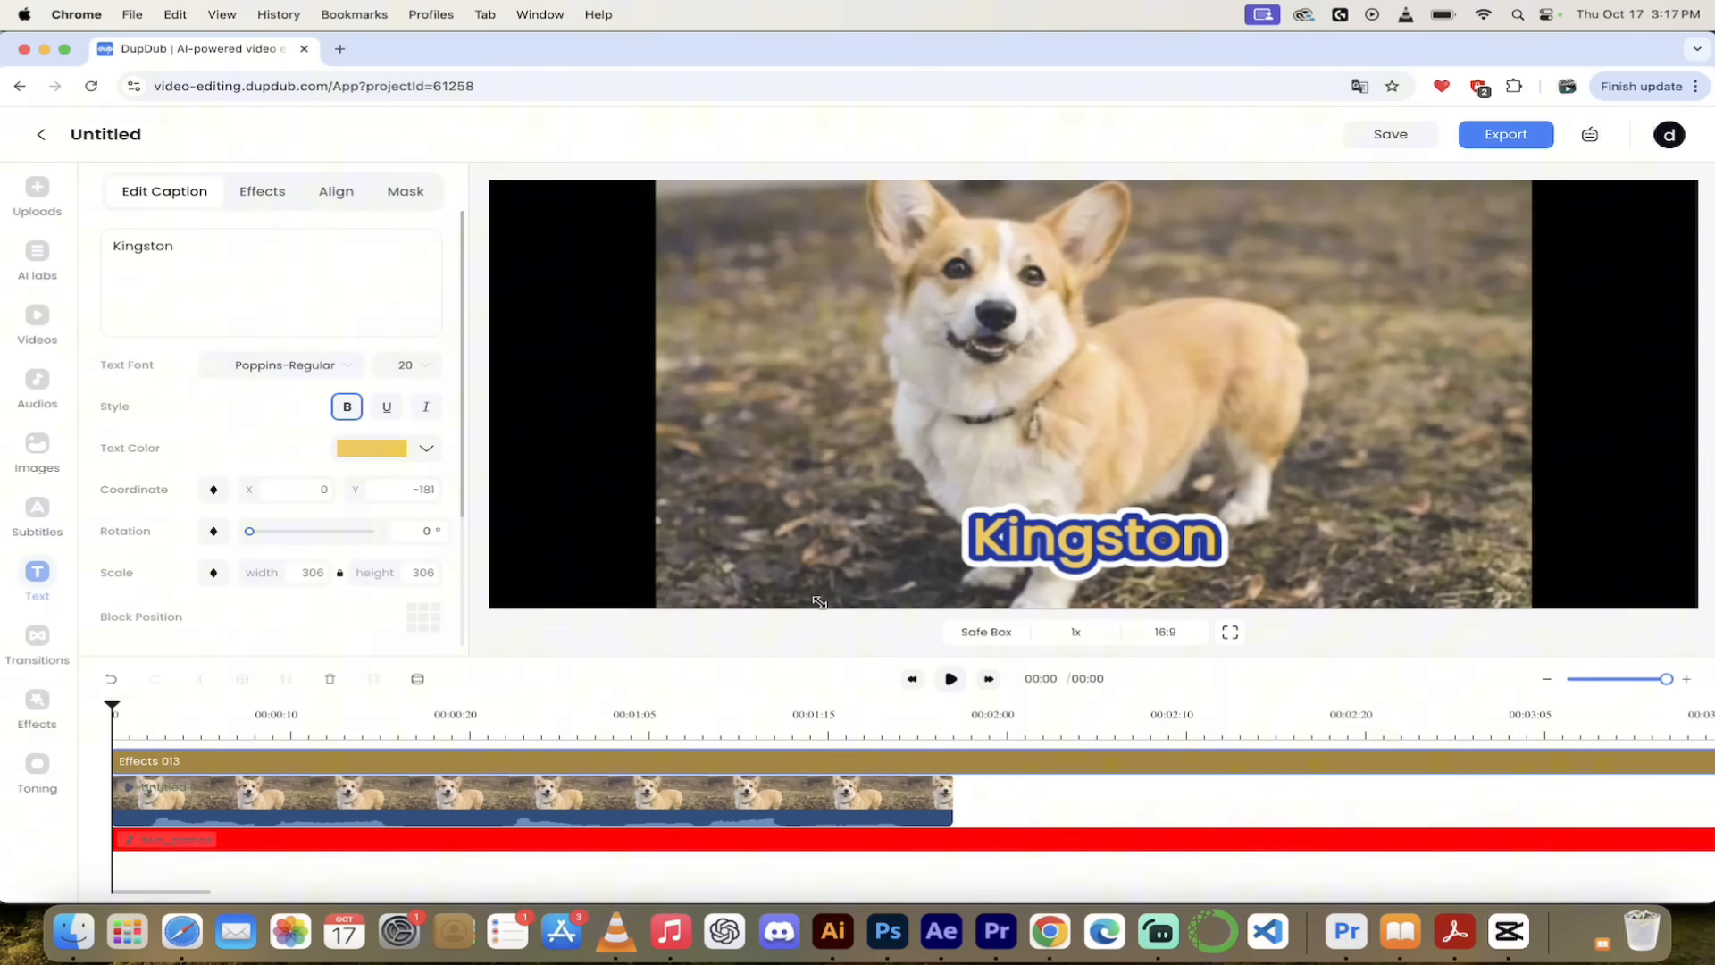